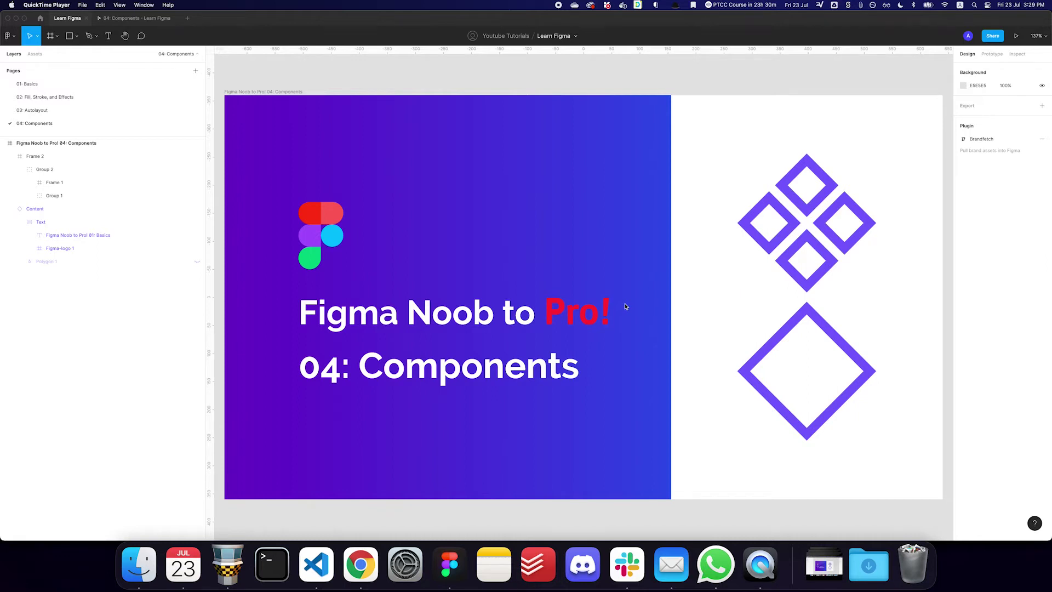
Step: Add a 1440 × 1024 Desktop frame on the empty canvas beside the 04: Components cover
click(625, 303)
key(z)
alt+click(625, 300)
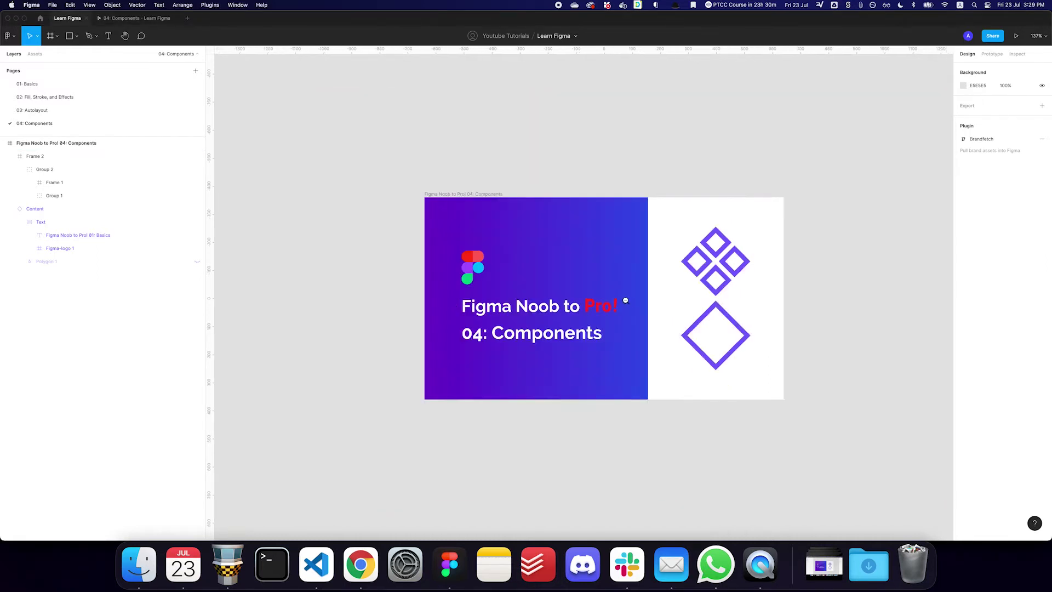
key(space)
drag(702, 286, 505, 294)
mouse_move(618, 289)
mouse_down()
mouse_move(503, 286)
mouse_move(605, 282)
mouse_move(596, 320)
mouse_move(639, 277)
mouse_up()
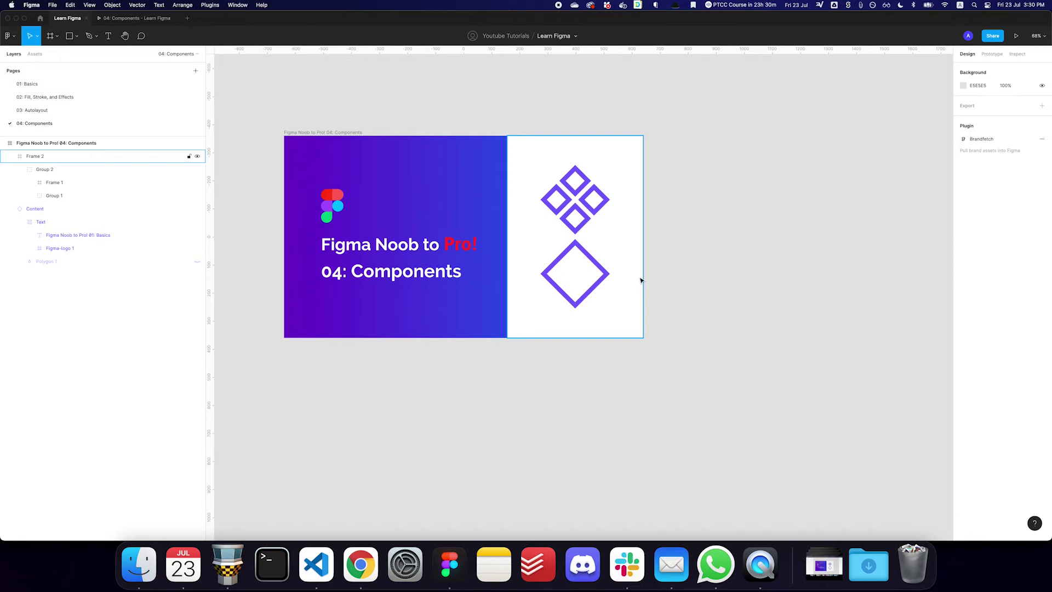
scroll(437, 417, down, 3)
key(f)
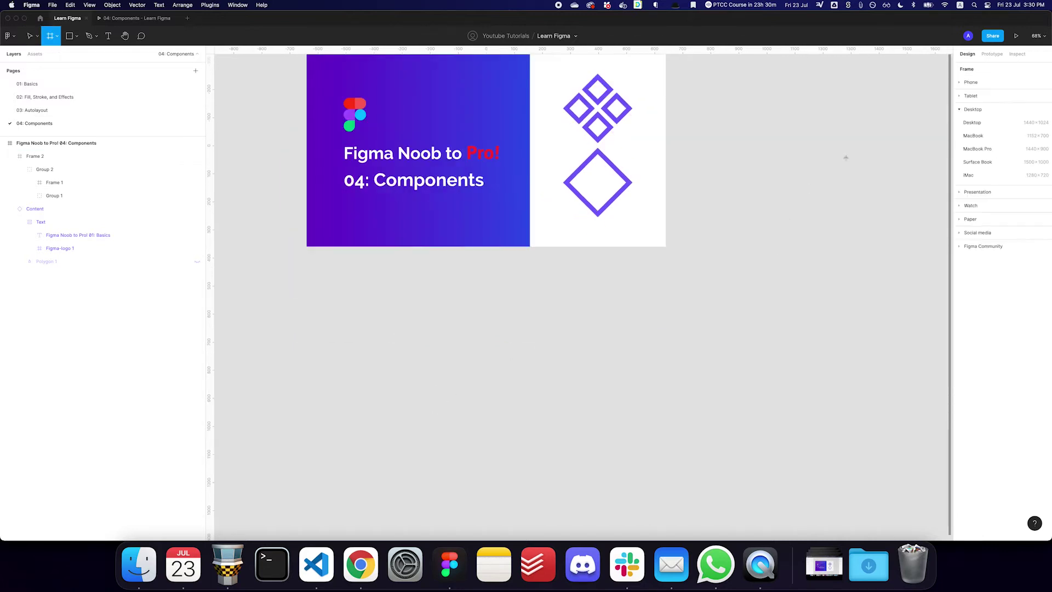
click(993, 122)
click(770, 216)
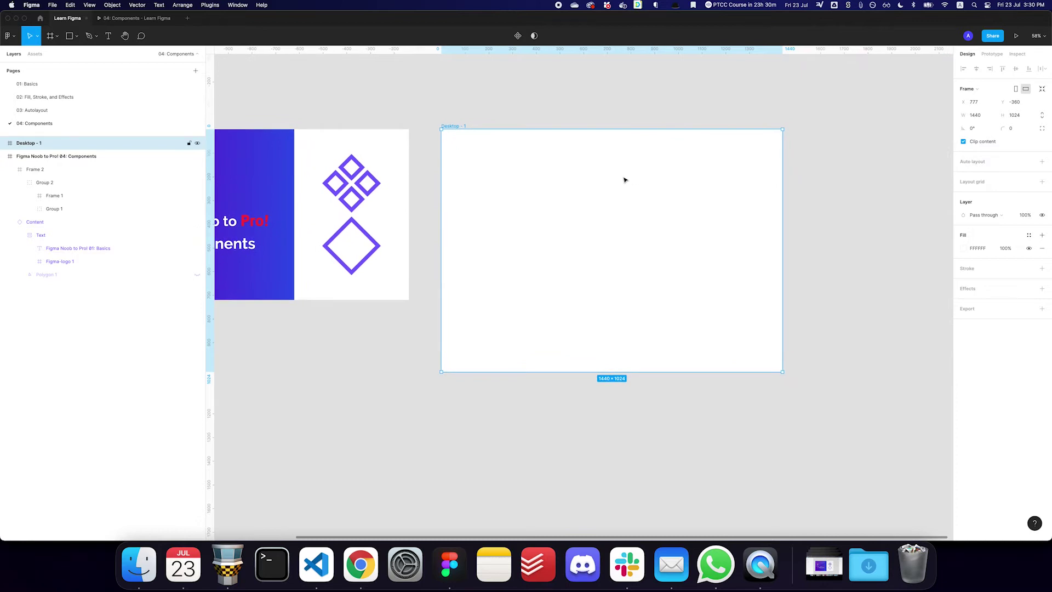
Step: Add the text "Button text" inside the Desktop frame and set its font size to 16
key(t)
click(511, 186)
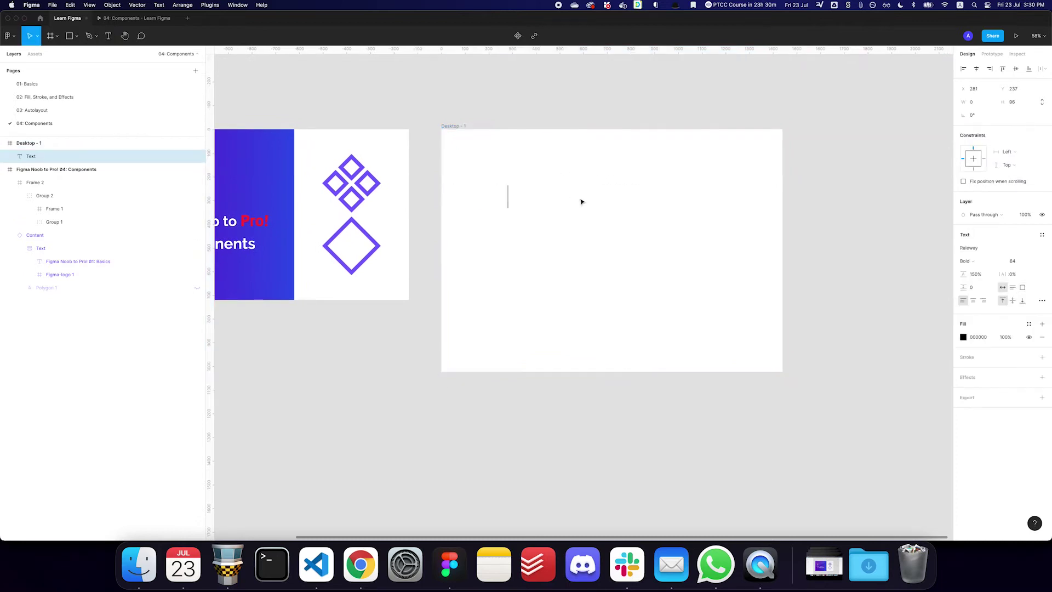
text(Button text)
key(Escape)
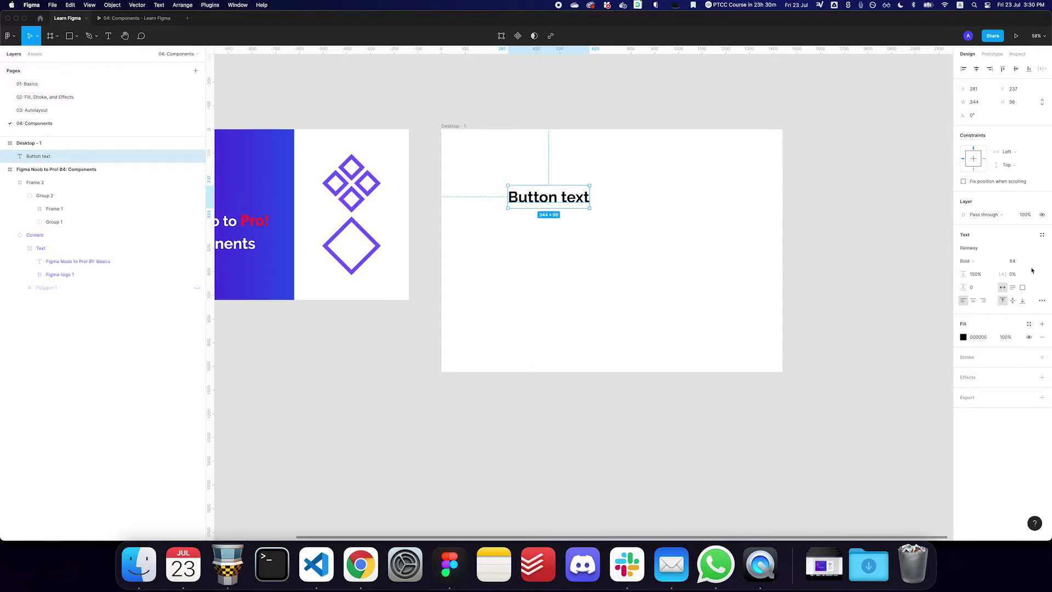
click(1017, 261)
text(16)
key(Return)
Step: Wrap the button text in an auto layout frame and duplicate the text twice inside it
key(z)
click(540, 197)
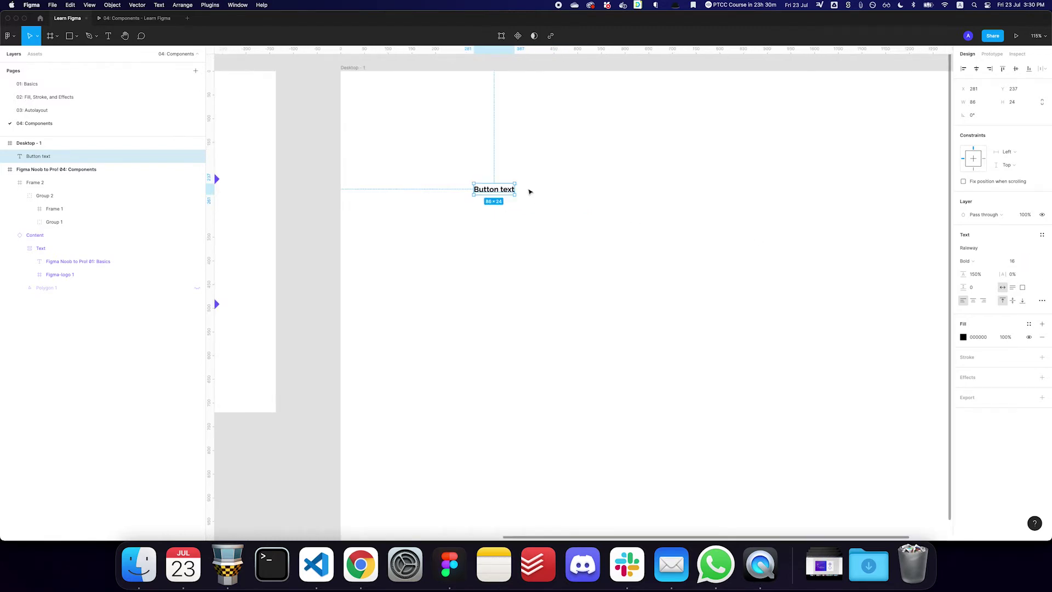
key(shift+a)
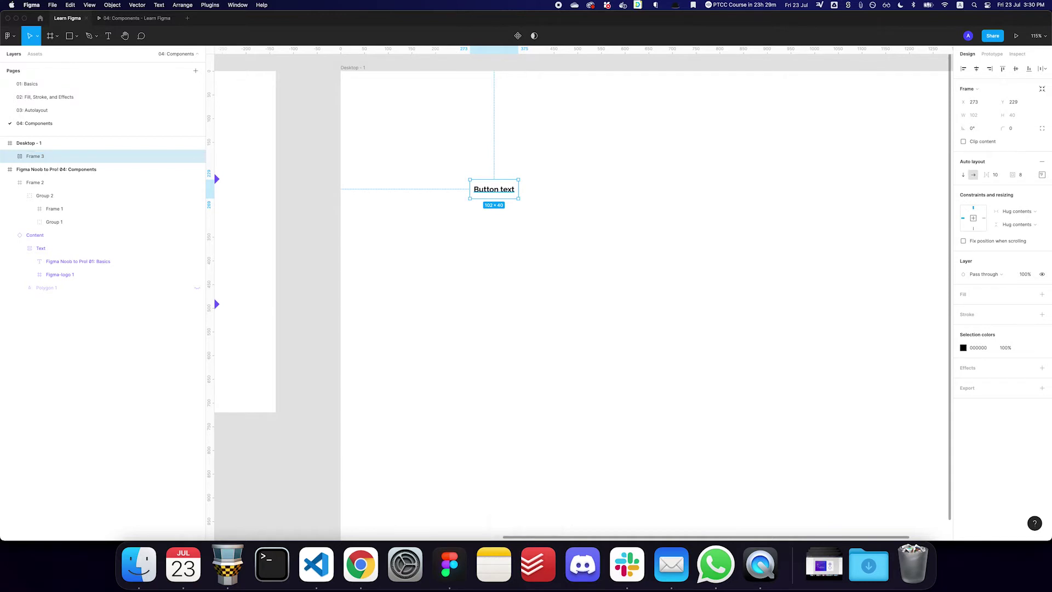
key(Return)
key(super+d)
key(super+d)
click(536, 193)
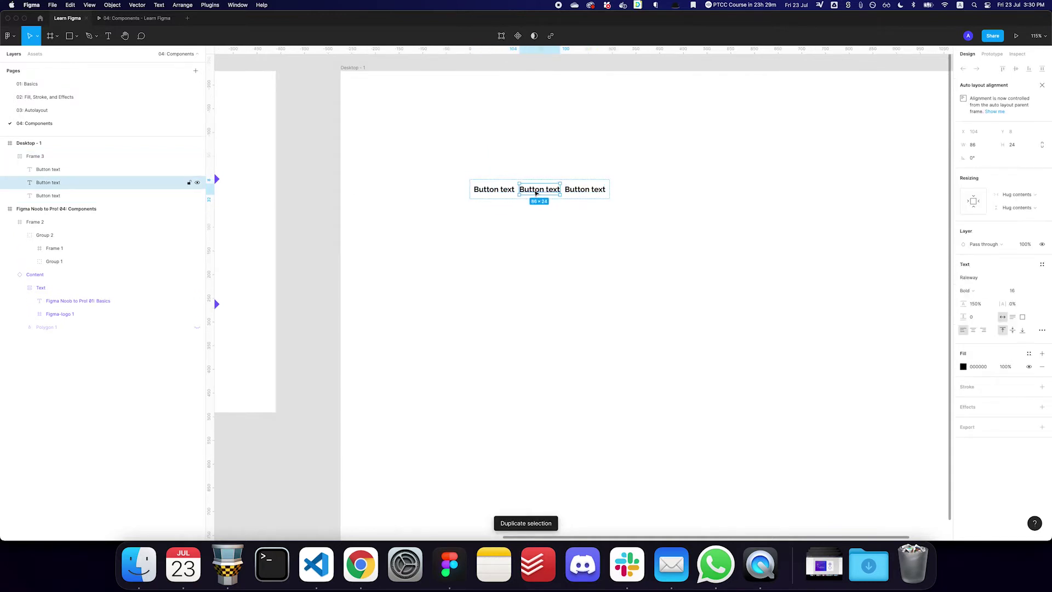
key(Left)
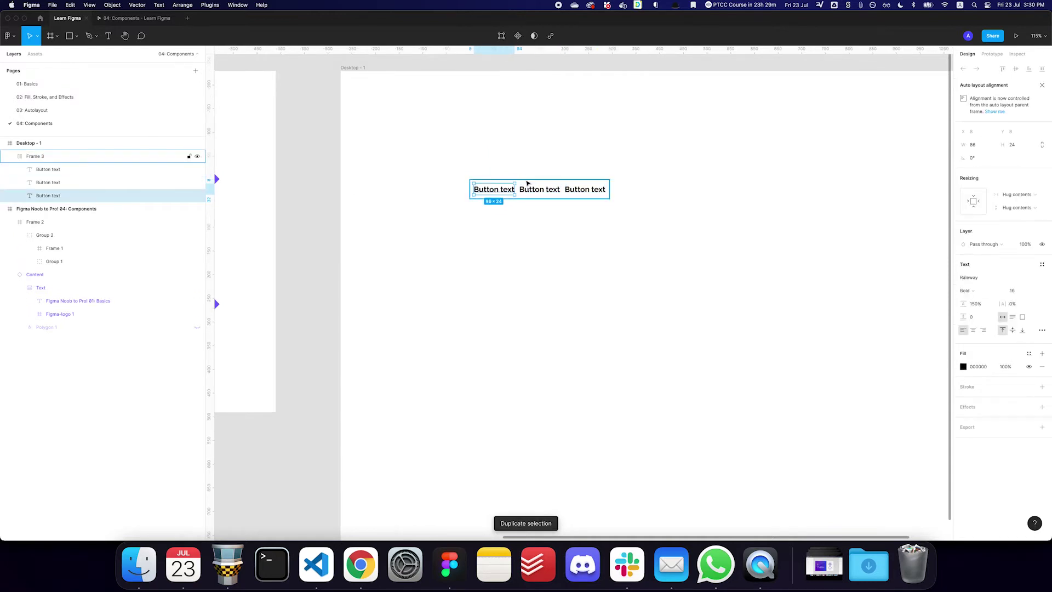
Step: Fill the auto layout frame with the Gray/Gray:300 color style
key(Escape)
click(1029, 295)
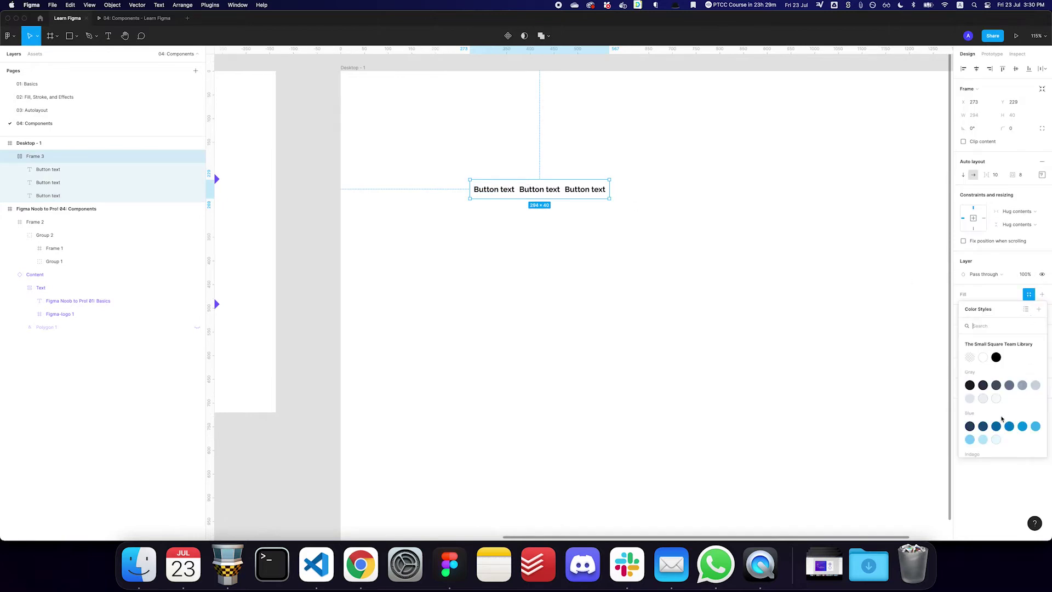
key(Escape)
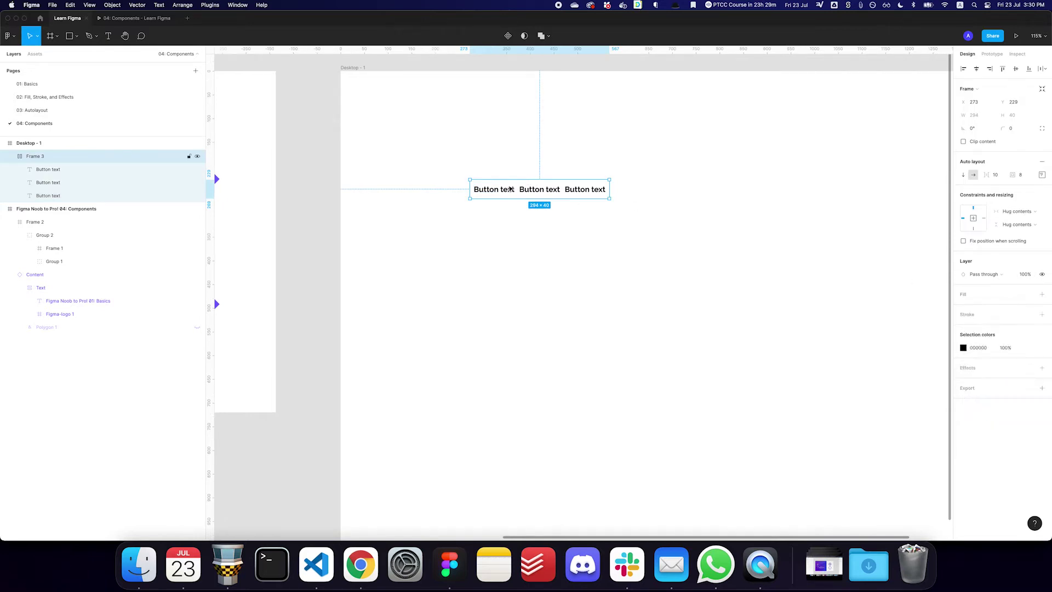
scroll(542, 171, up, 5)
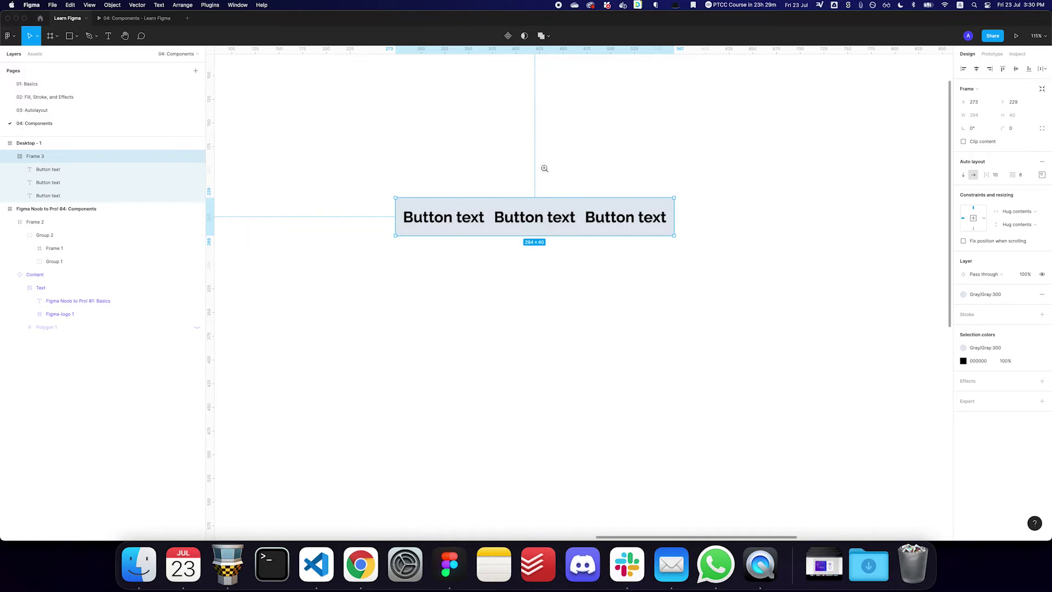
Step: Set the font of the first and third text layers in the auto layout frame to Font Awesome 6 Pro
click(443, 218)
shift+click(628, 218)
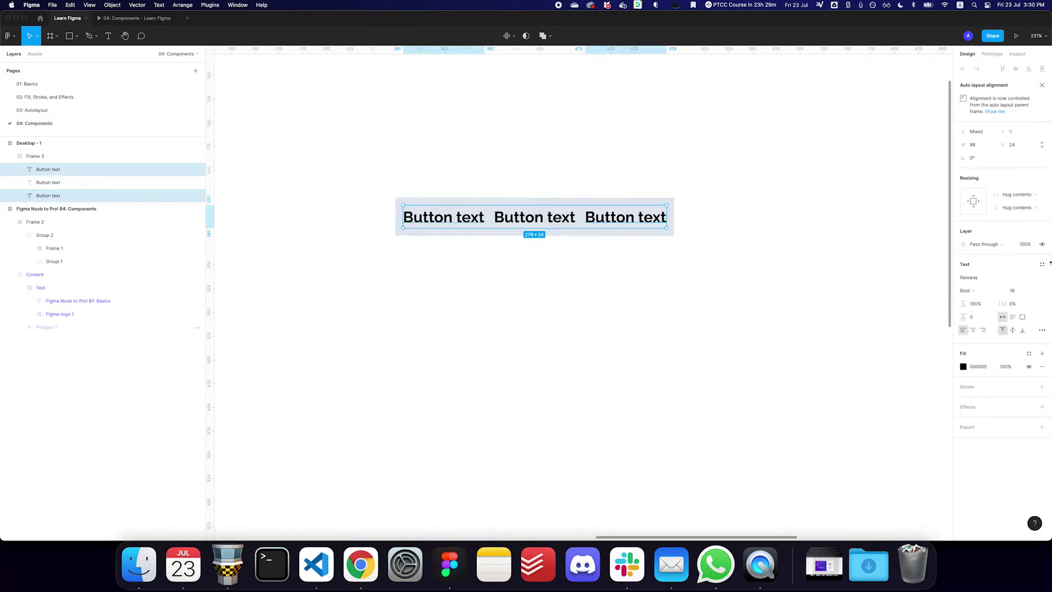
click(1007, 277)
text(fo)
key(Down)
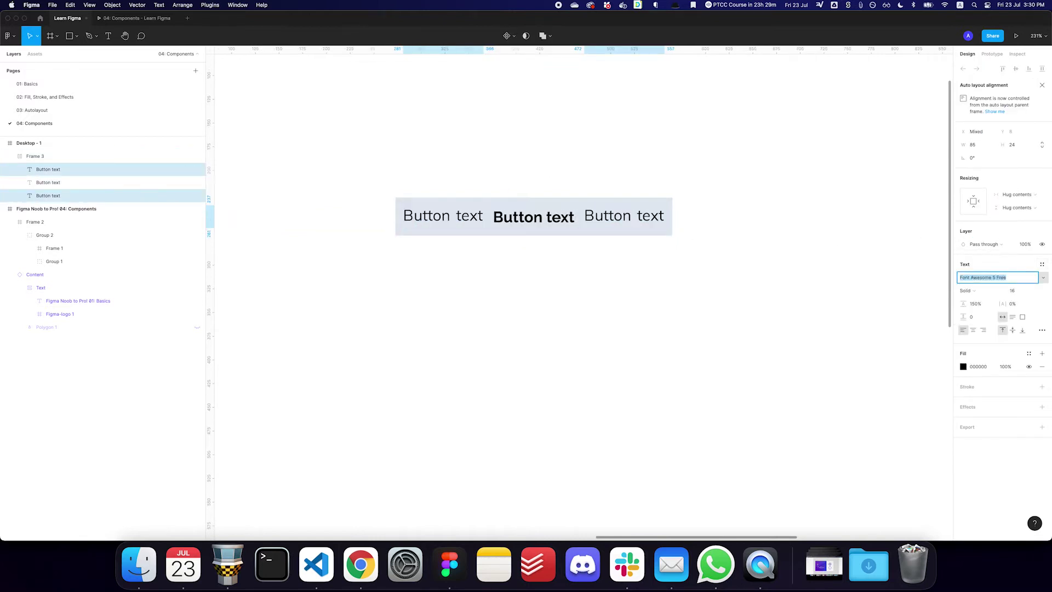
key(Down)
key(Down)
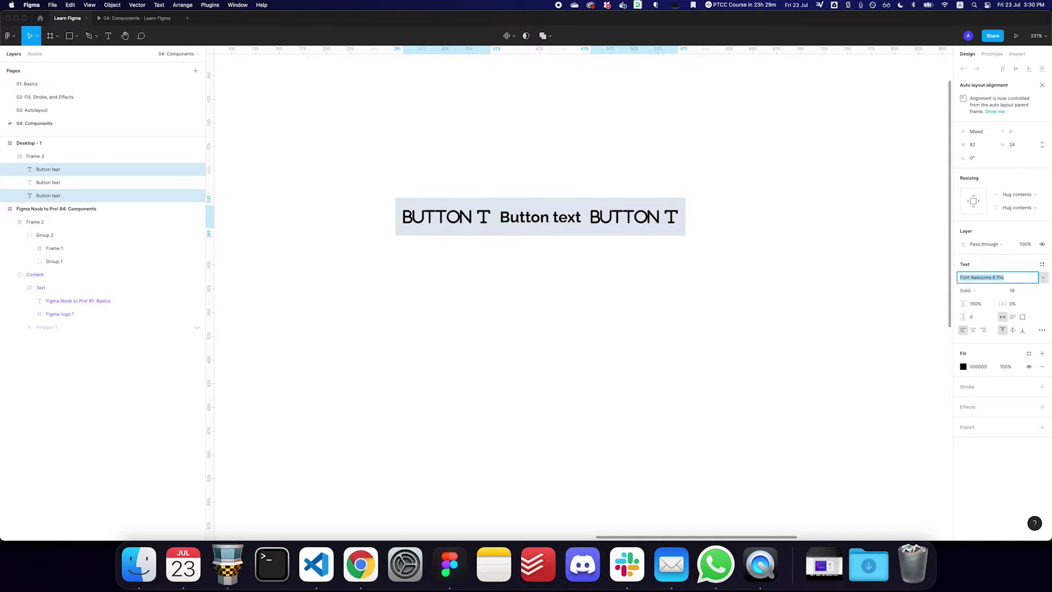
key(Return)
Step: Replace the first text layer's content with "arrow-left" to make it a left arrow icon
double_click(476, 215)
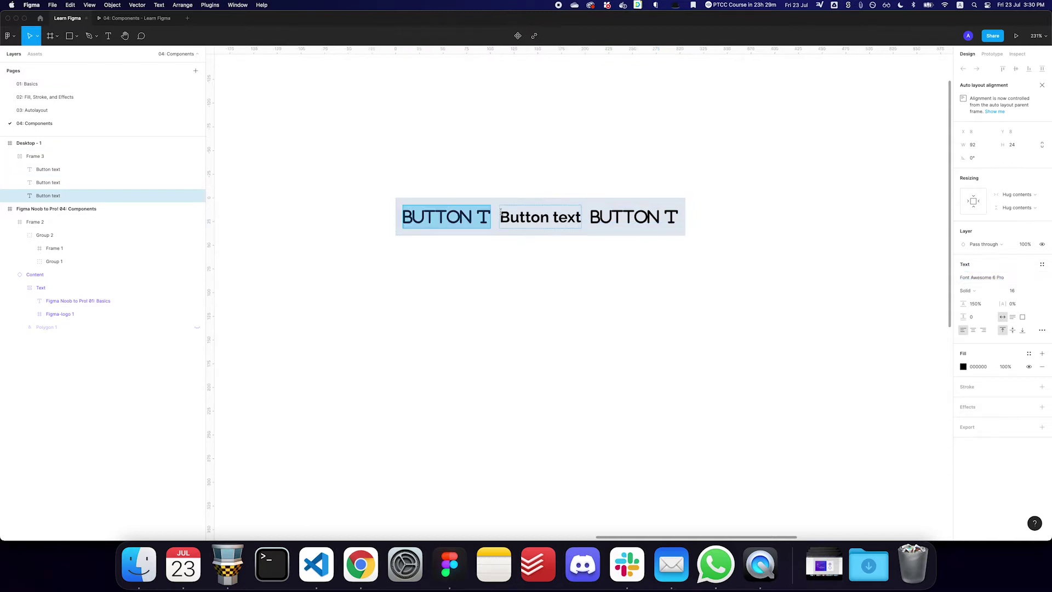
text(left)
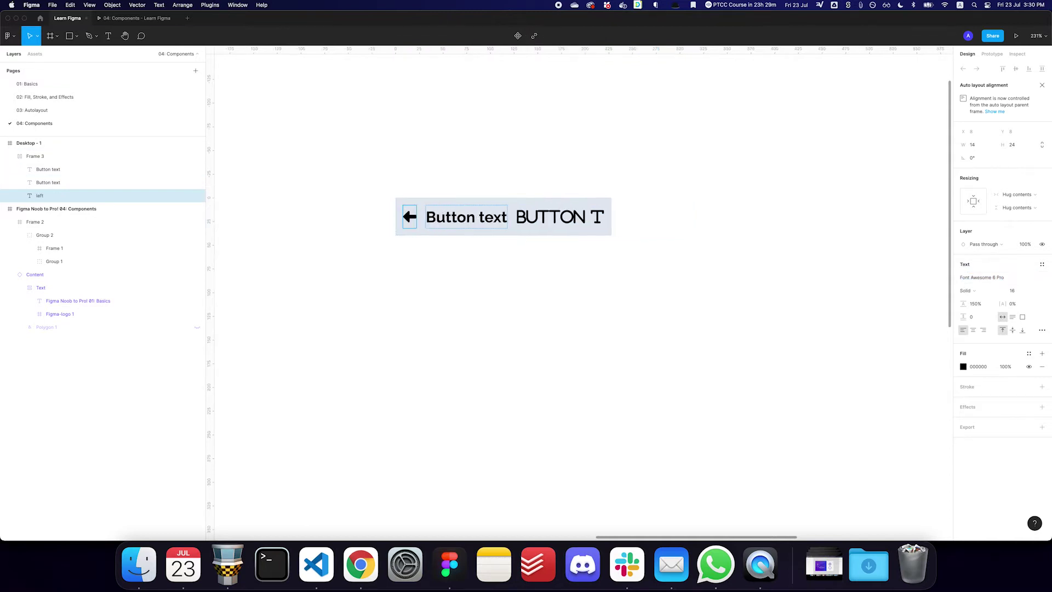
text(-arrow)
key(super+a)
text(left)
key(super+a)
text(arrow-left)
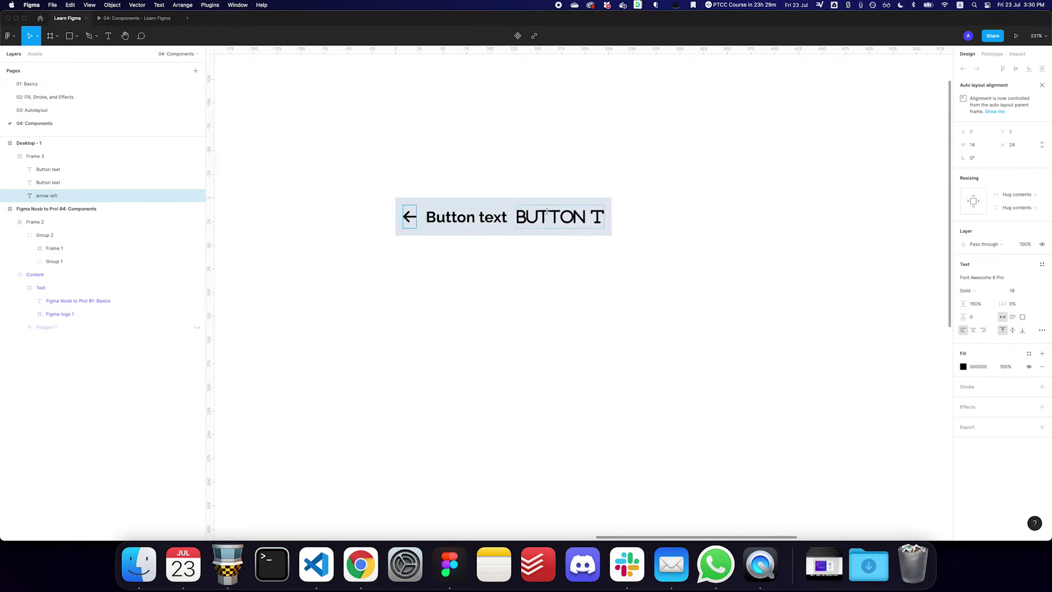
Step: Replace the third text layer's content with "arrow-right" to make it a right arrow icon
double_click(547, 212)
key(super+a)
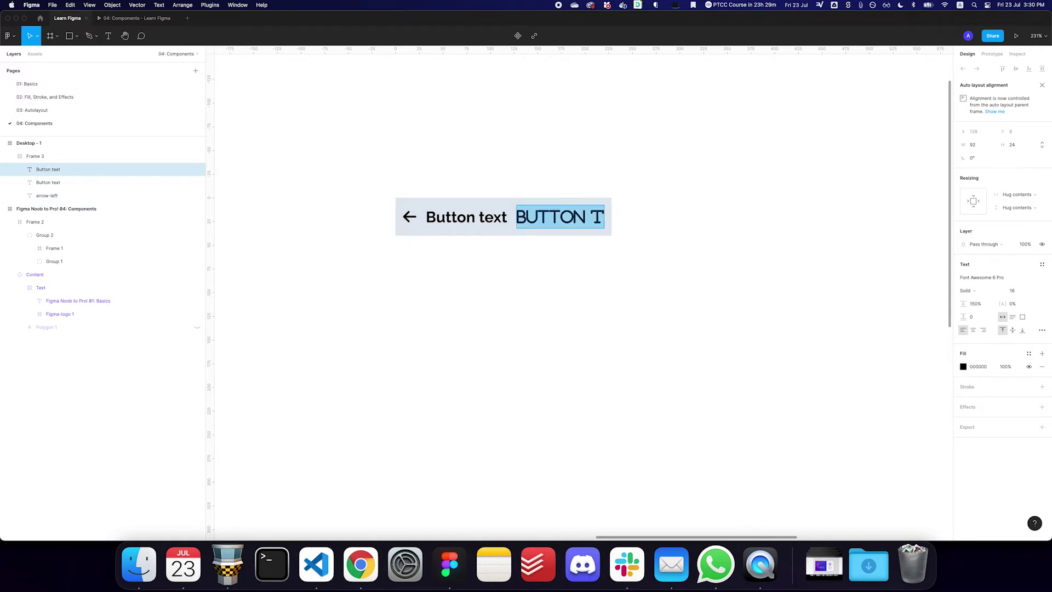
text(arrow-right)
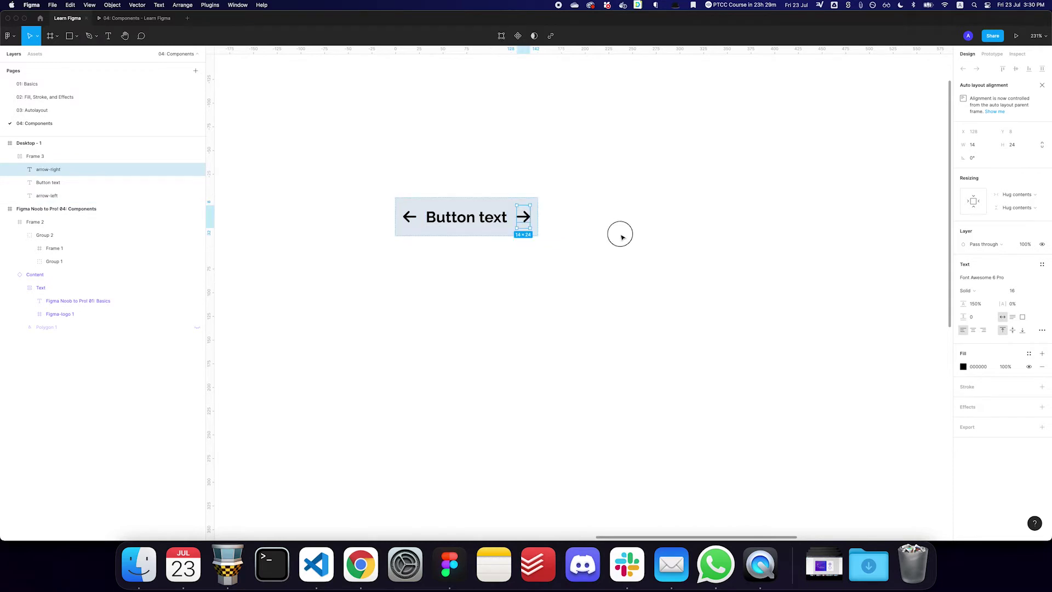
key(Escape)
key(Escape)
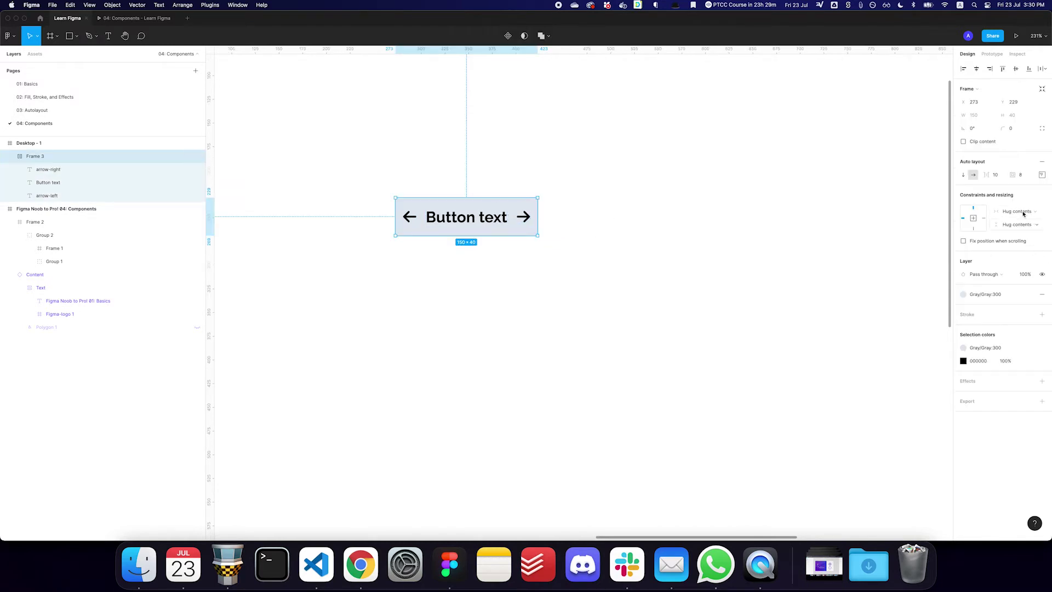
Step: Set the auto layout frame's spacing between items to 12
click(999, 176)
text(12)
key(Return)
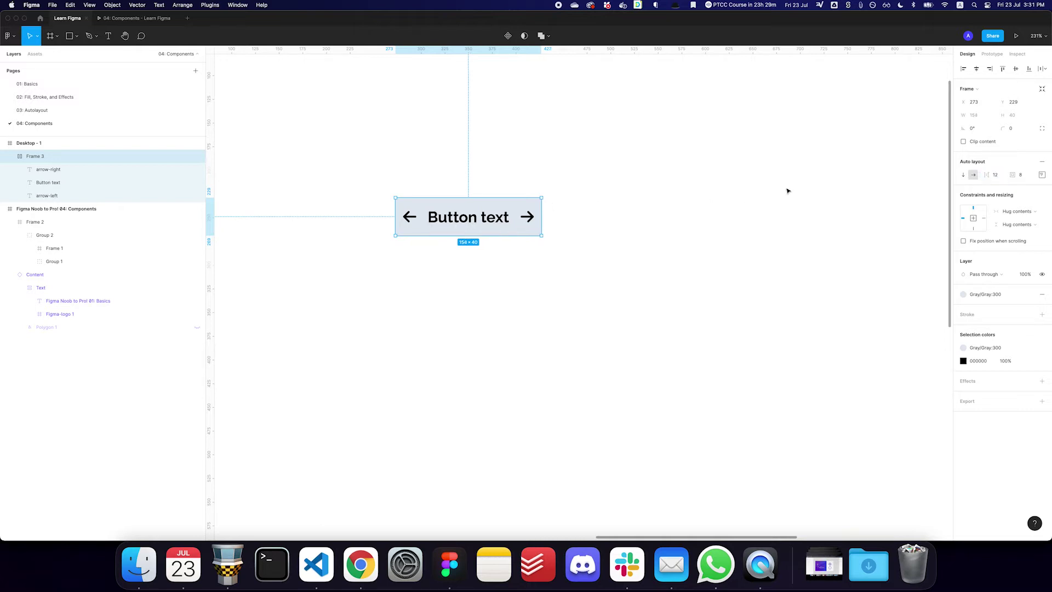
Step: Set the auto layout frame's padding to 8 vertically and 16 horizontally
click(1028, 180)
text(8,16)
key(Return)
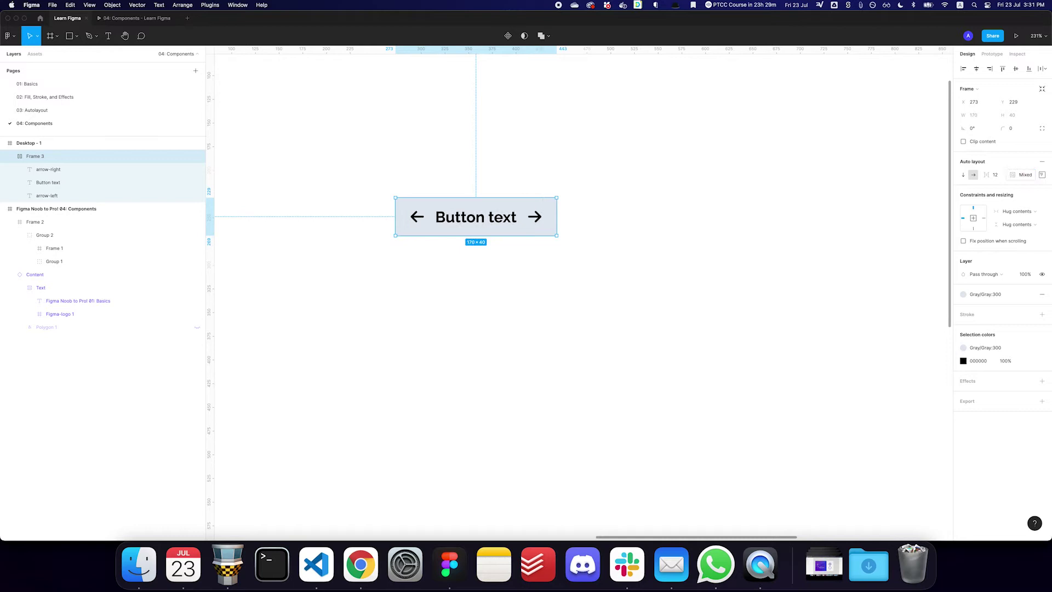
Step: Set the auto layout frame's padding to 12 vertically and 16 horizontally
click(1025, 174)
text(12,16)
key(Return)
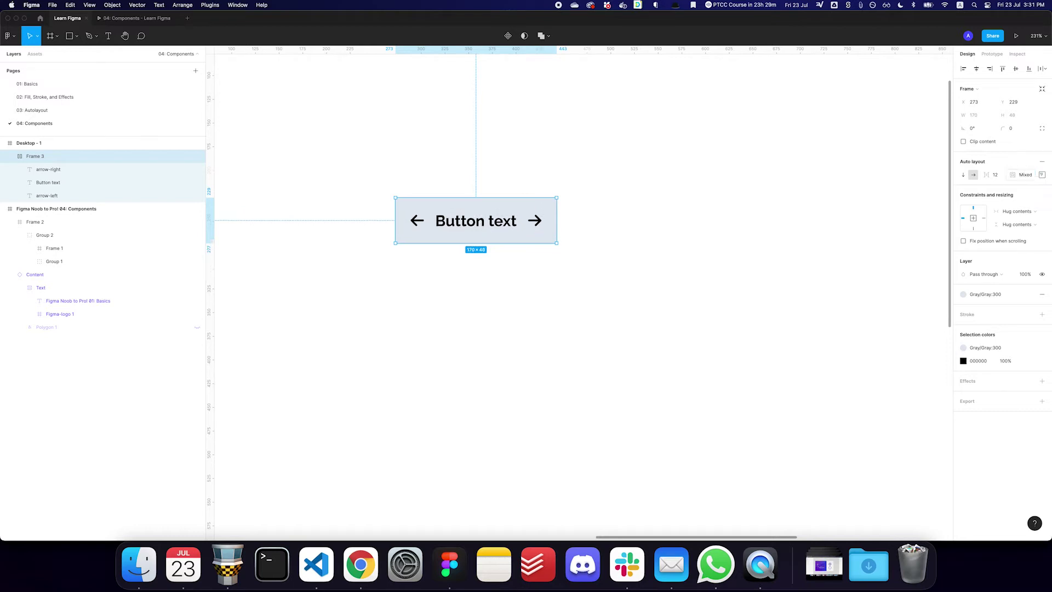
Step: Round the button frame's corners with a radius of 4
click(655, 196)
click(536, 207)
click(1019, 129)
text(4)
key(Return)
click(695, 207)
Step: Hide the left and right arrow icons in the button frame, and collapse the frame in the layer list
click(517, 218)
key(alt)
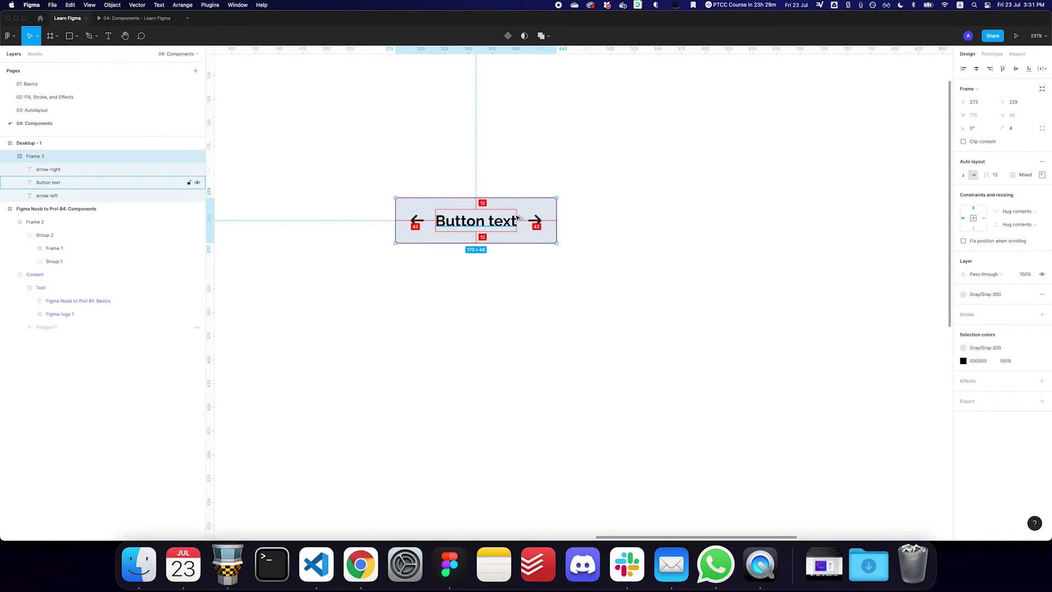
click(535, 219)
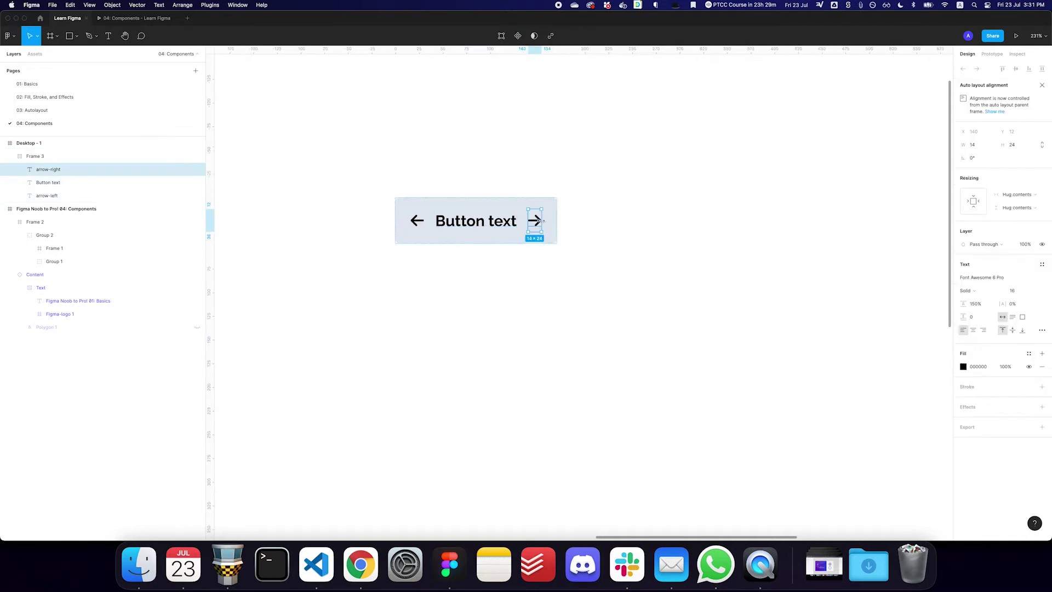
shift+click(414, 222)
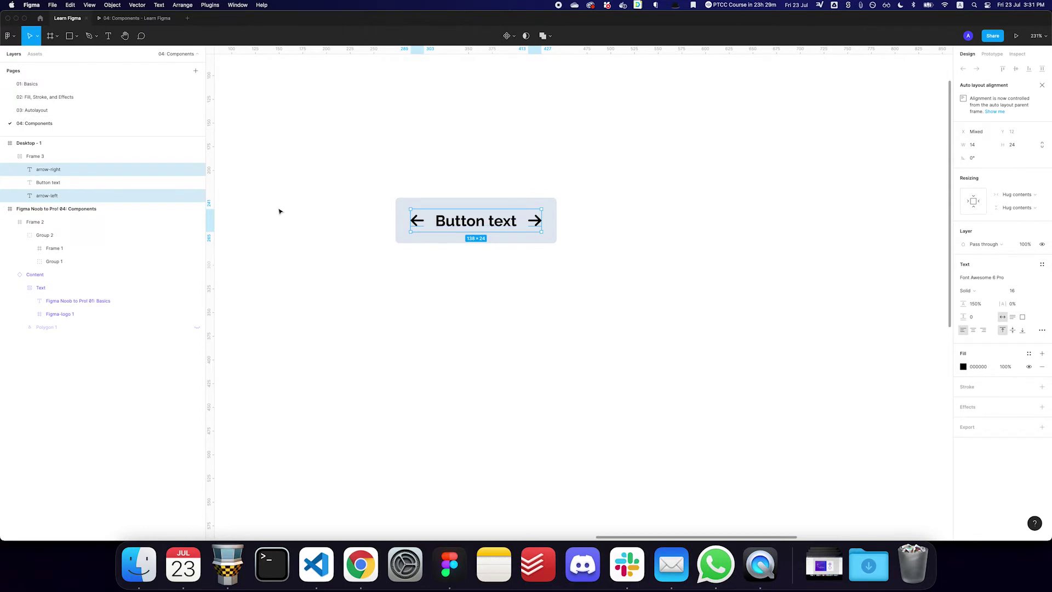
key(super+shift+h)
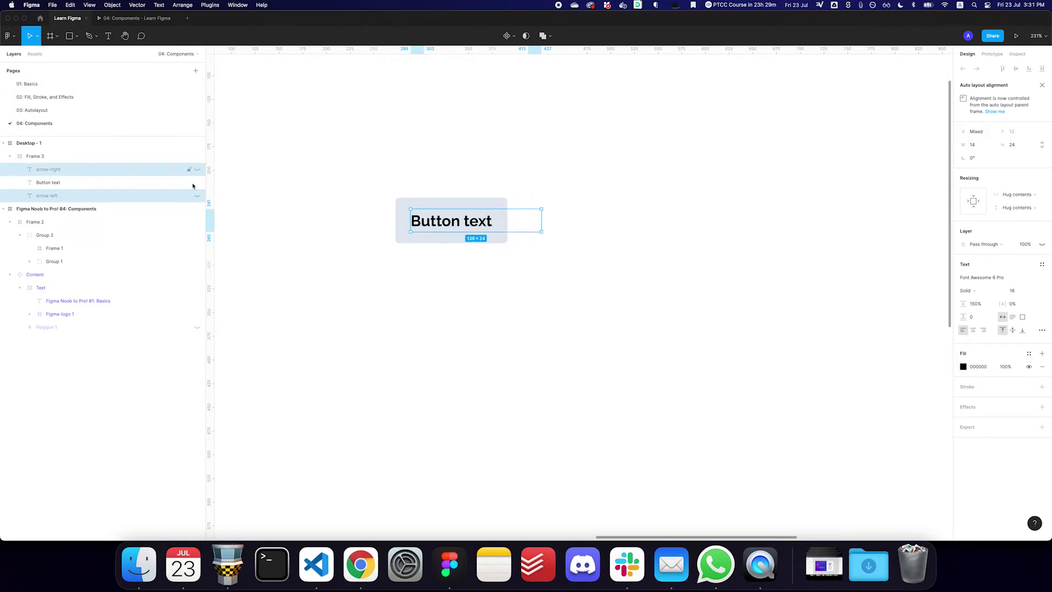
click(28, 160)
click(10, 156)
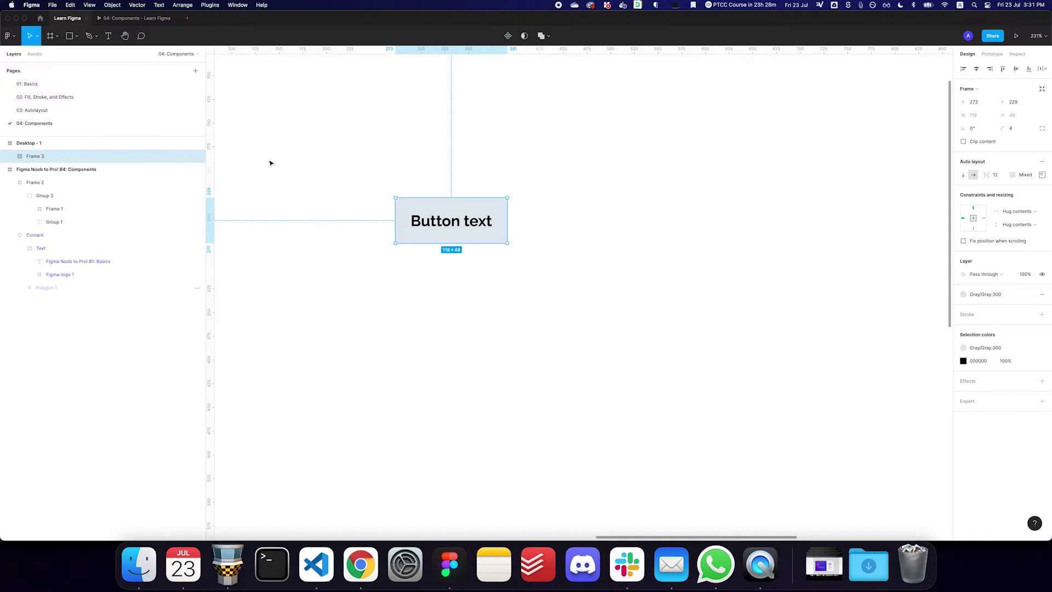
key(alt)
key(alt+super+k)
key(super+r)
text(Bu)
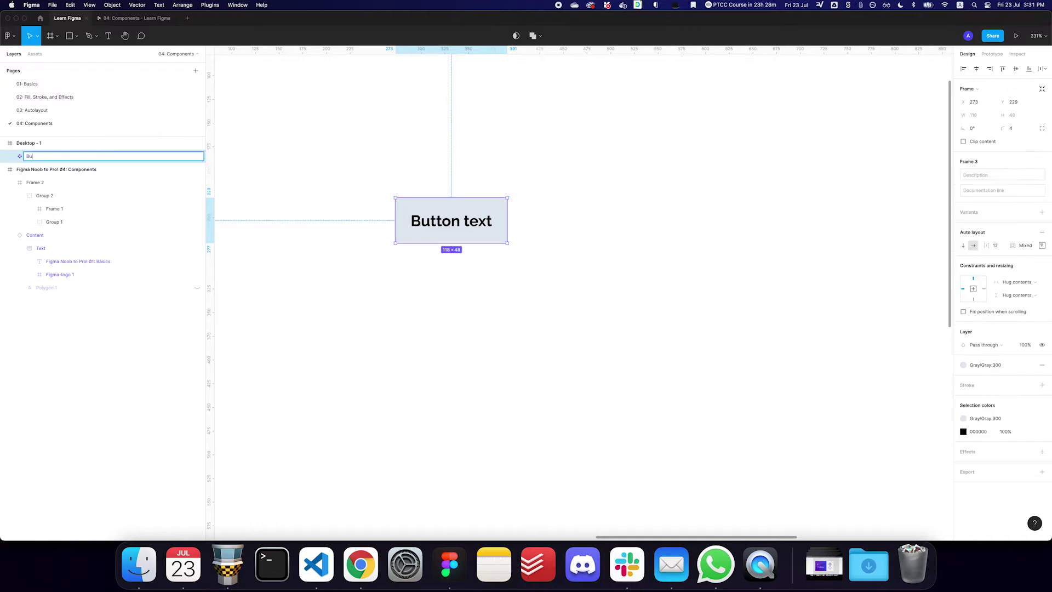
key(Escape)
key(super+z)
scroll(579, 293, right, 6)
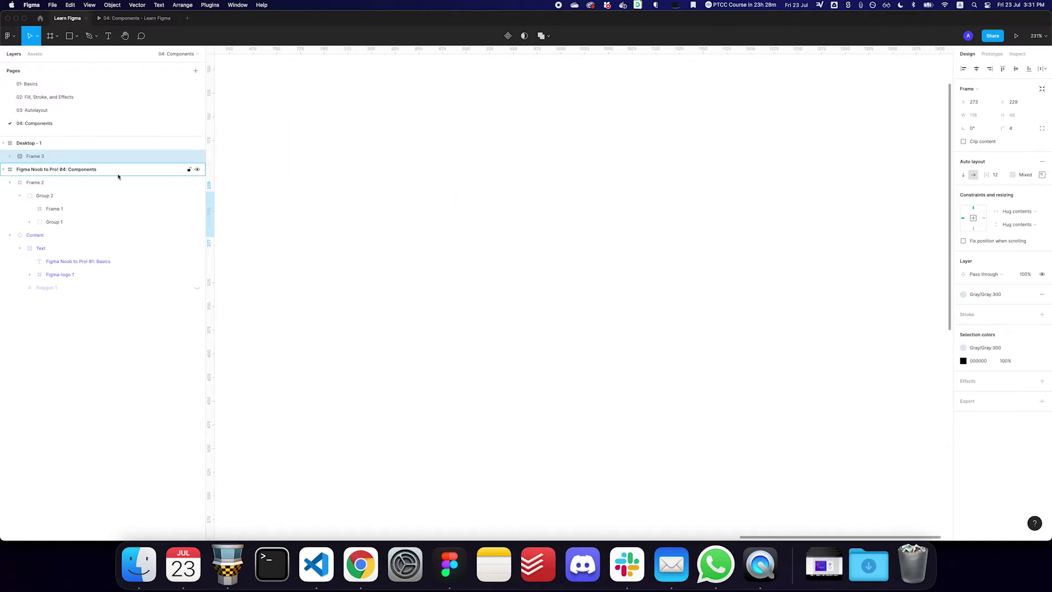
scroll(458, 214, left, 2)
scroll(458, 213, left, 5)
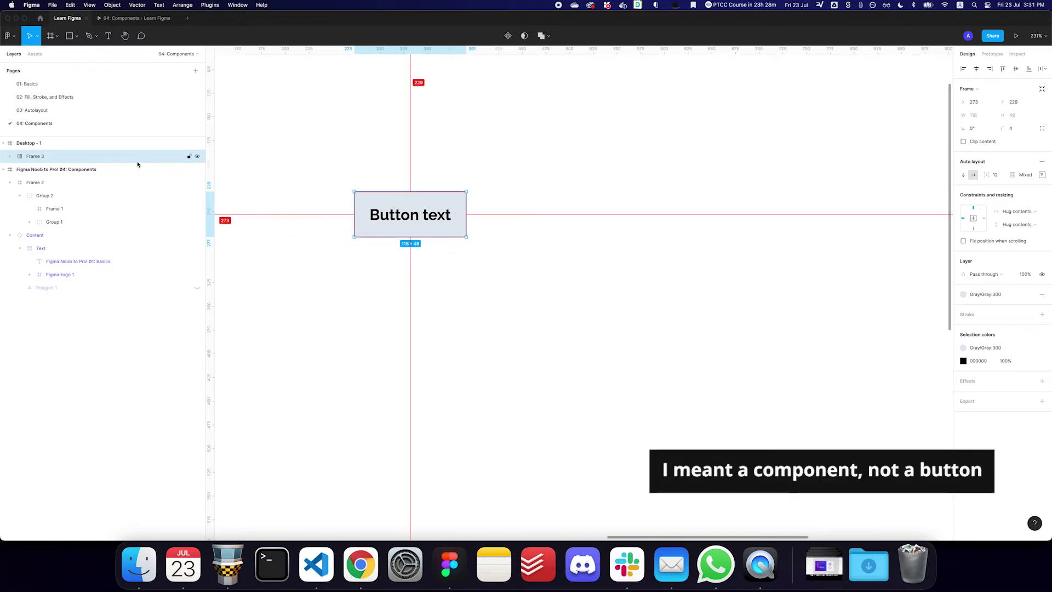
Step: Convert the button's auto layout frame into a component
key(alt+super+k)
key(super+z)
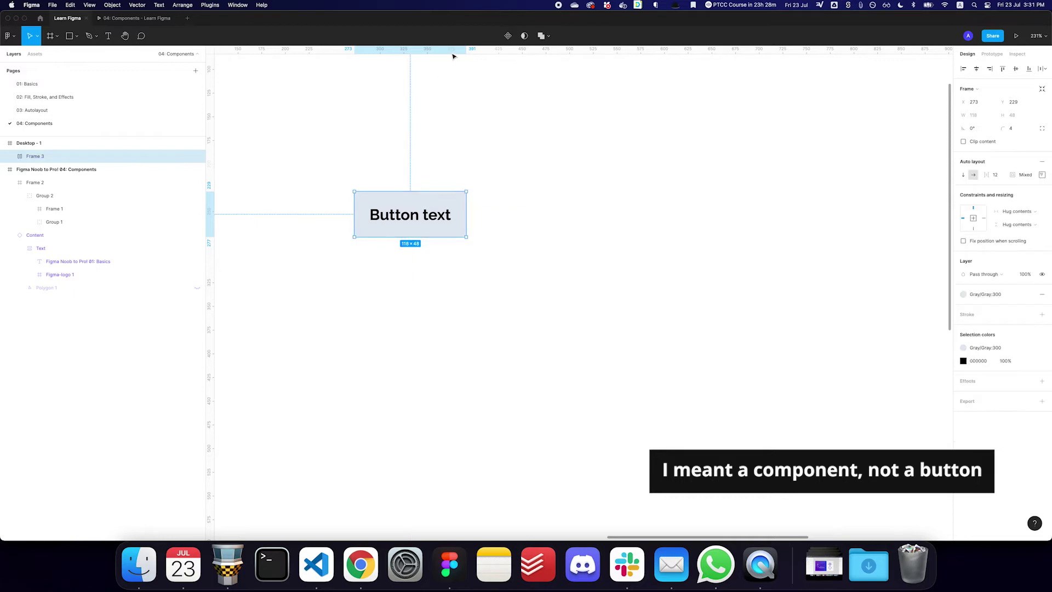
click(508, 37)
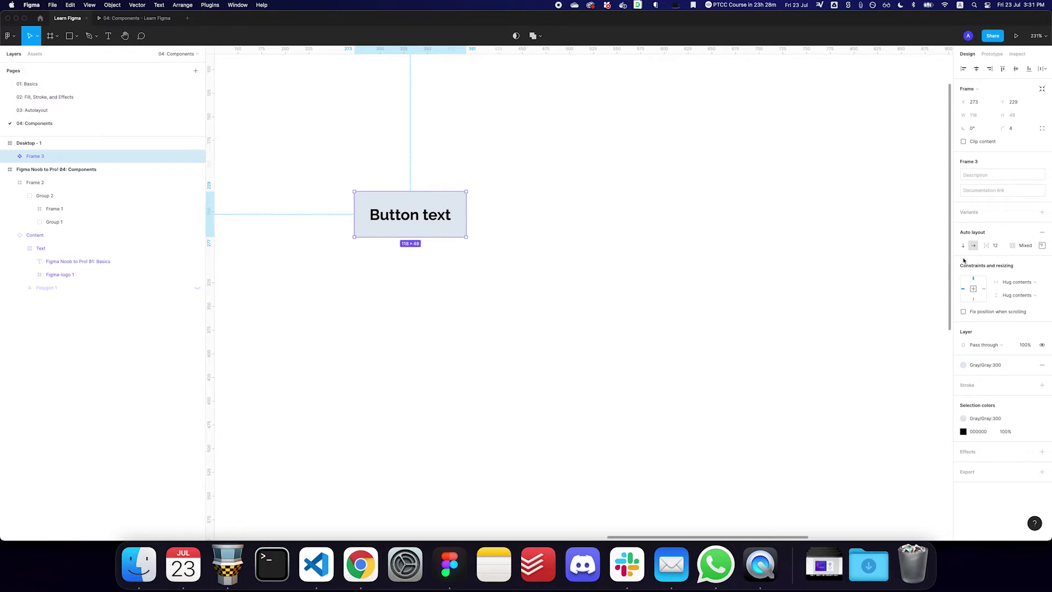
click(970, 176)
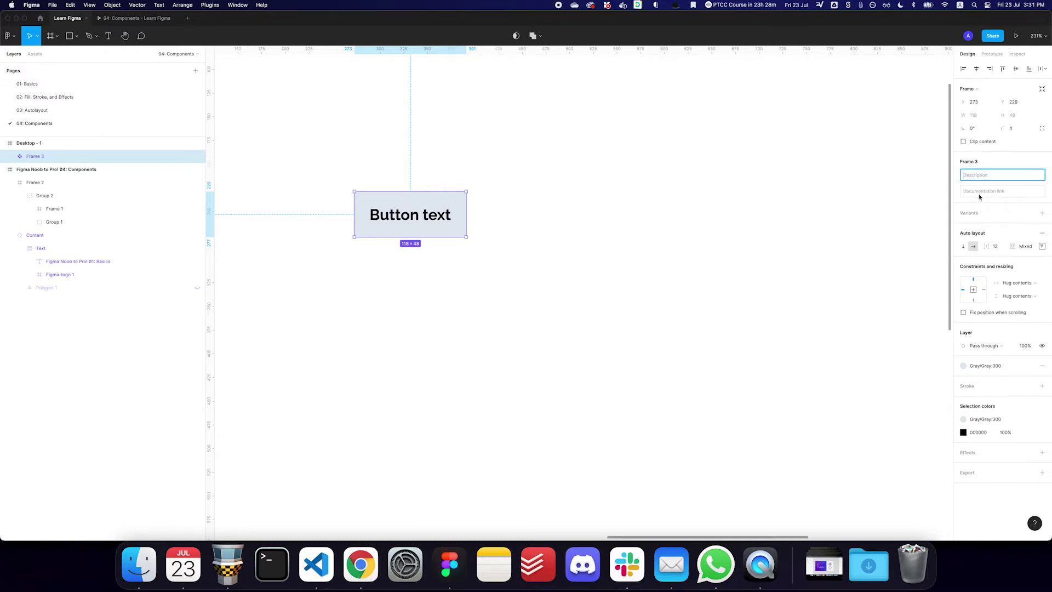
click(979, 193)
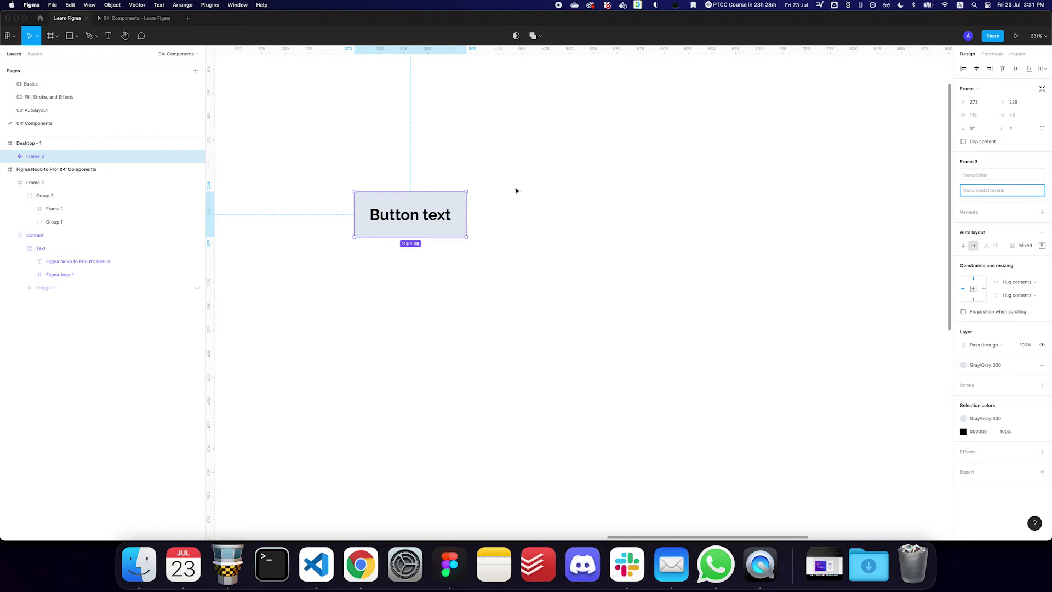
click(402, 203)
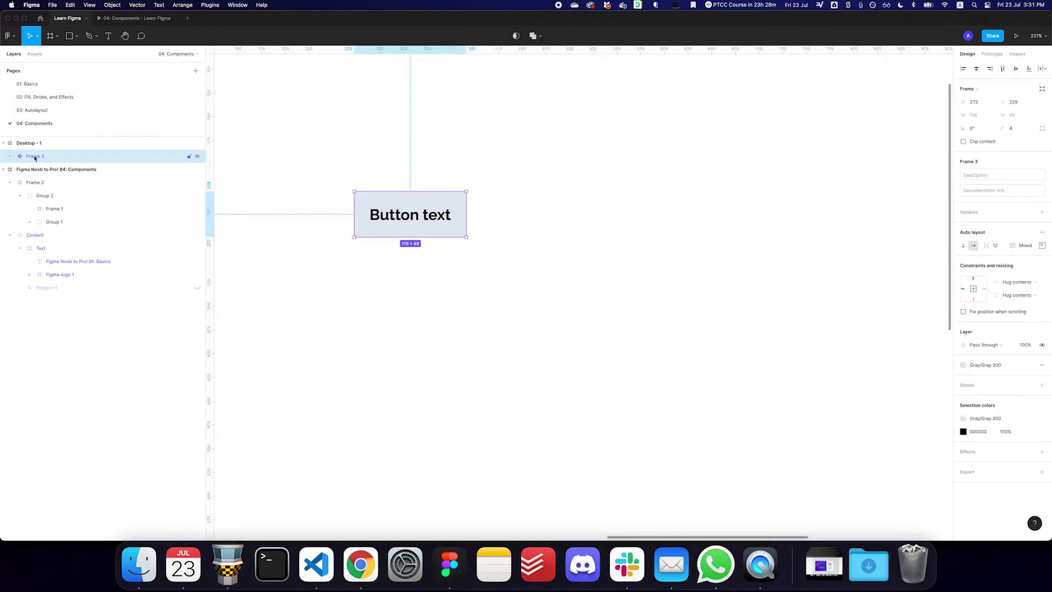
Step: Collapse the Content layer and the Figma Noob to Pro frame in the layer list, and rename the component as Button
click(10, 235)
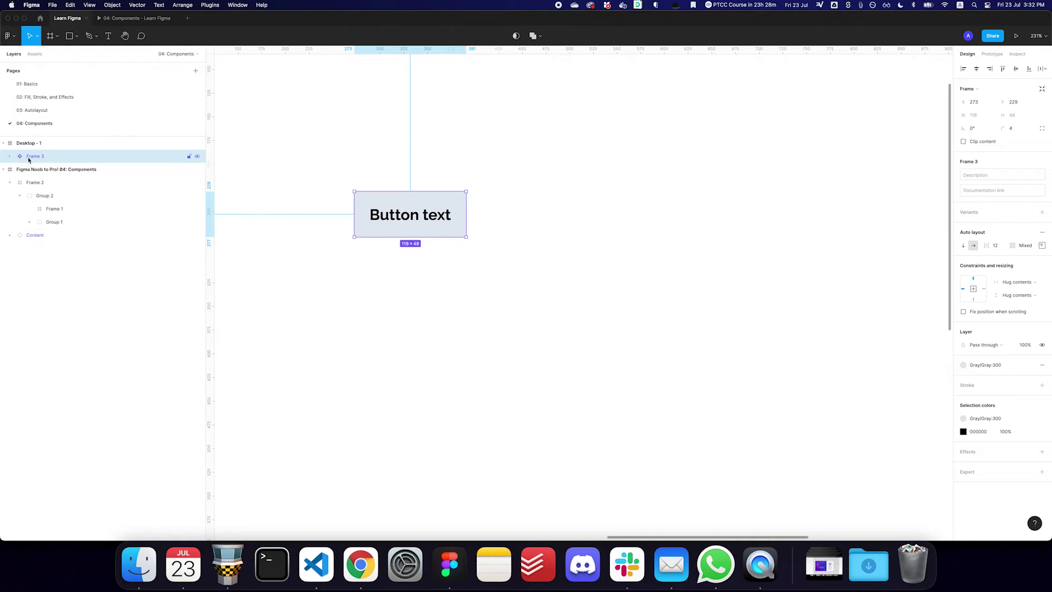
click(4, 169)
key(super+r)
text(B)
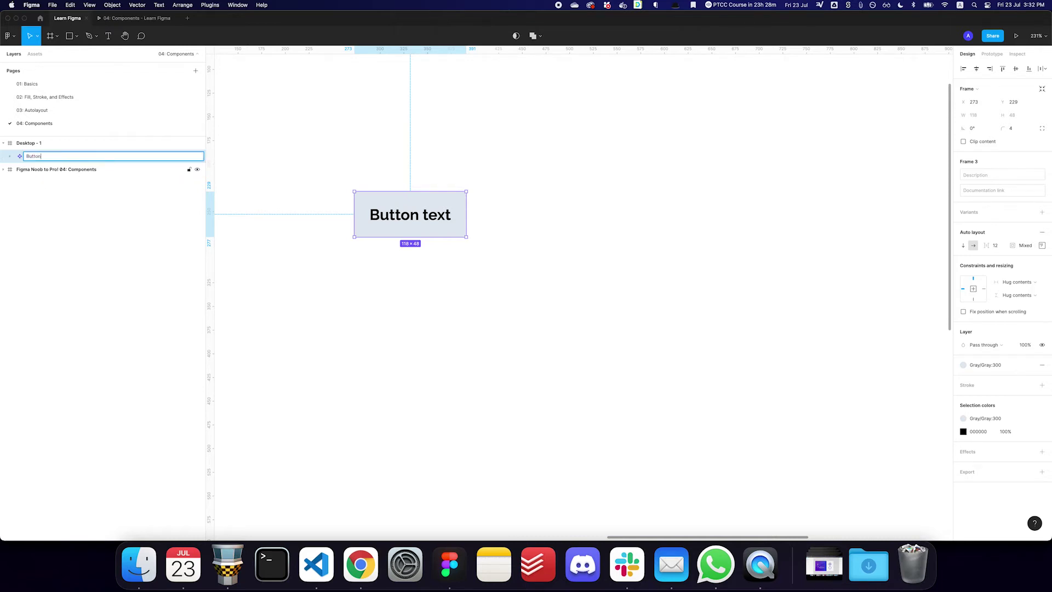
key(Return)
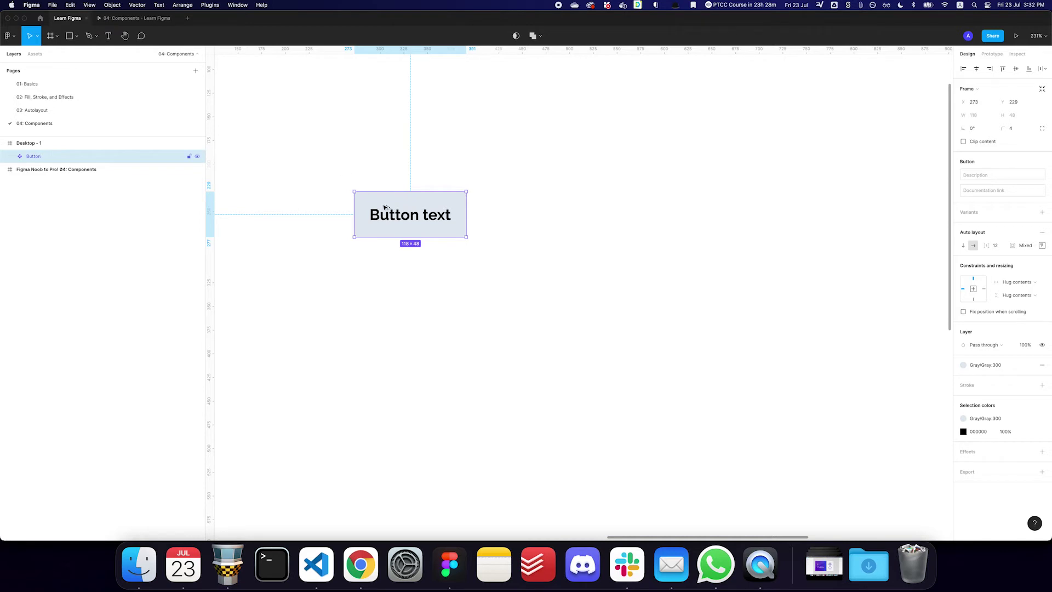
Step: Place three instances of the Button component in the empty area beside the main component
drag(382, 213, 866, 267)
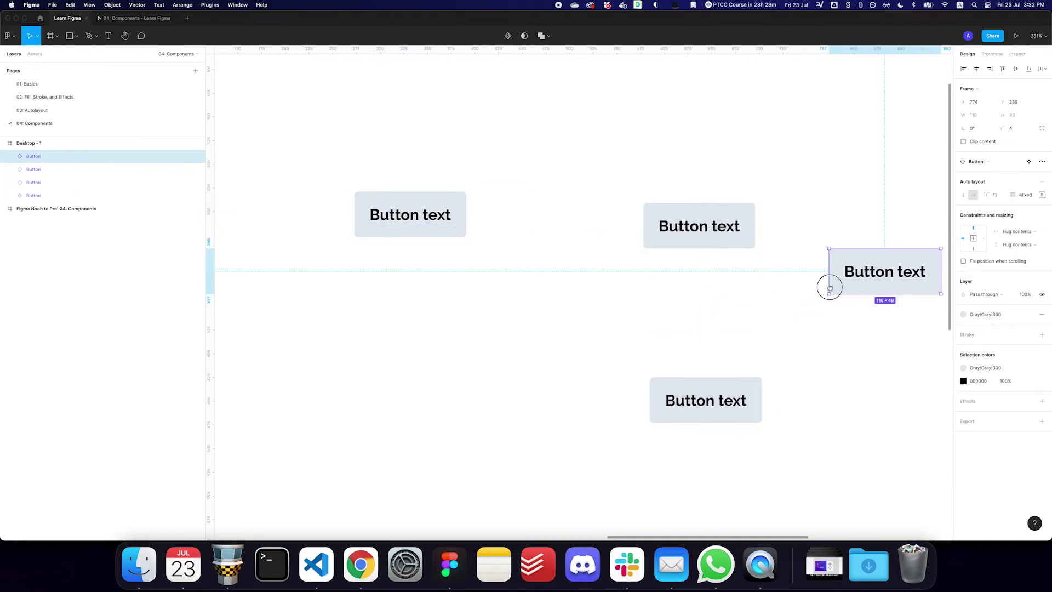
scroll(676, 269, right, 2)
Step: Change the main Button component's label to "Updated Button Text"
double_click(380, 218)
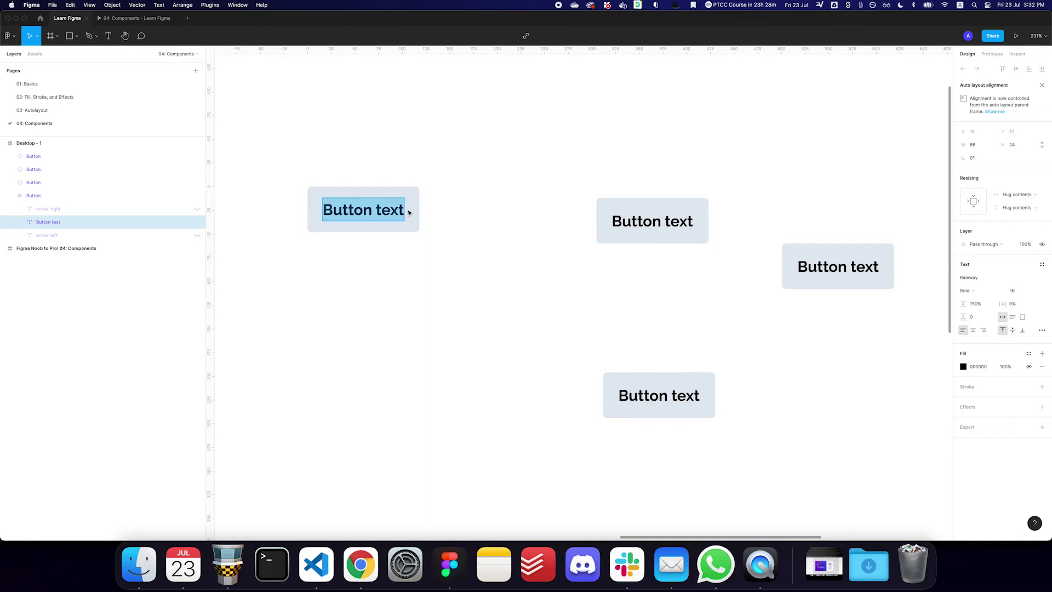
text(Updaed)
key(BackSpace)
key(BackSpace)
text(ted)
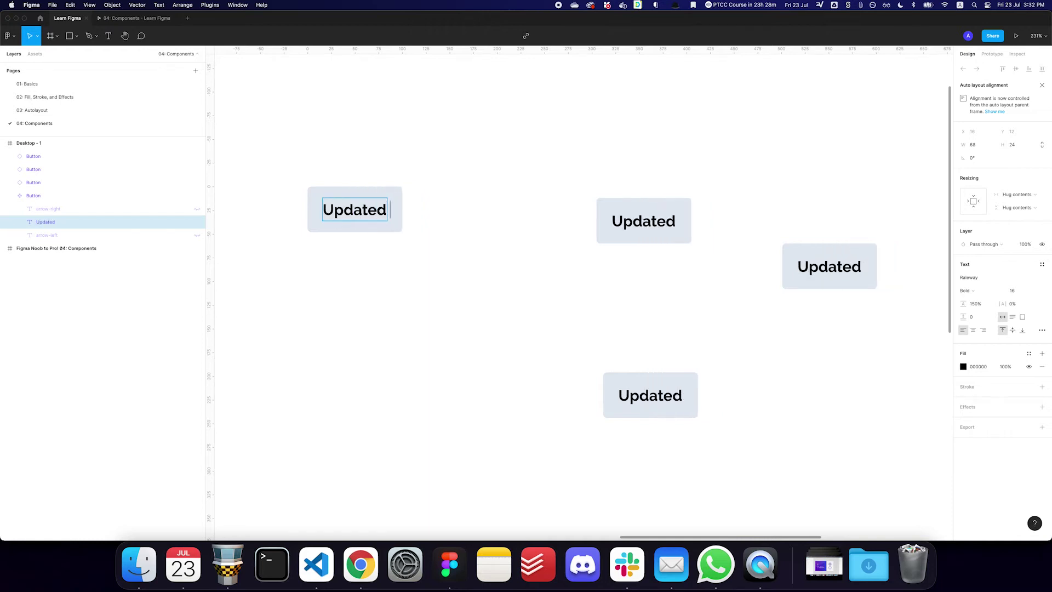
text( Button Text)
key(Escape)
scroll(490, 268, right, 1)
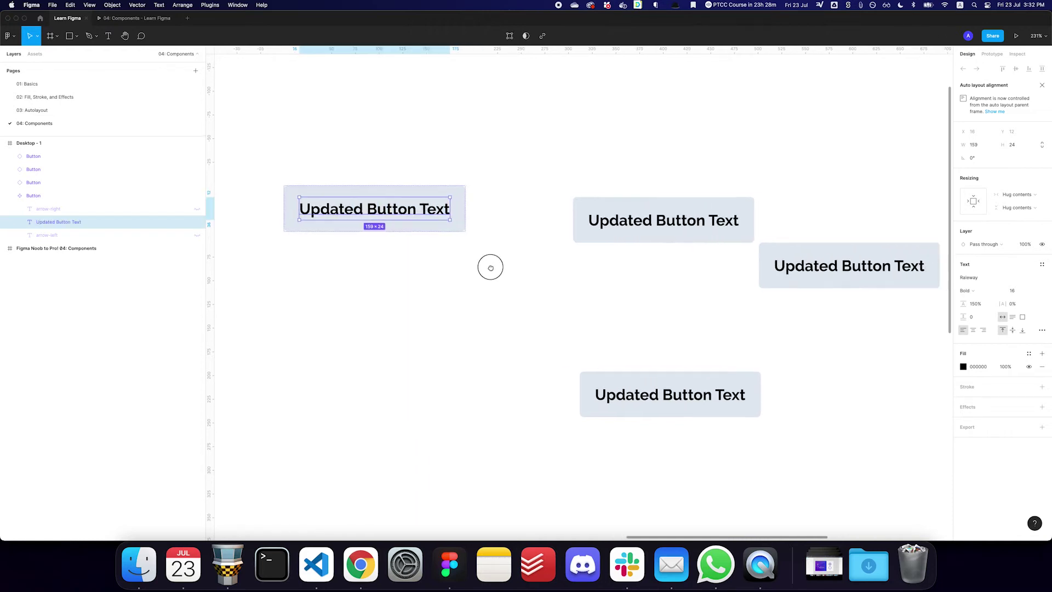
Step: Move the rightmost button instance to about X 805, Y 330, and select the main component's text layer
drag(490, 268, 438, 265)
drag(807, 275, 835, 317)
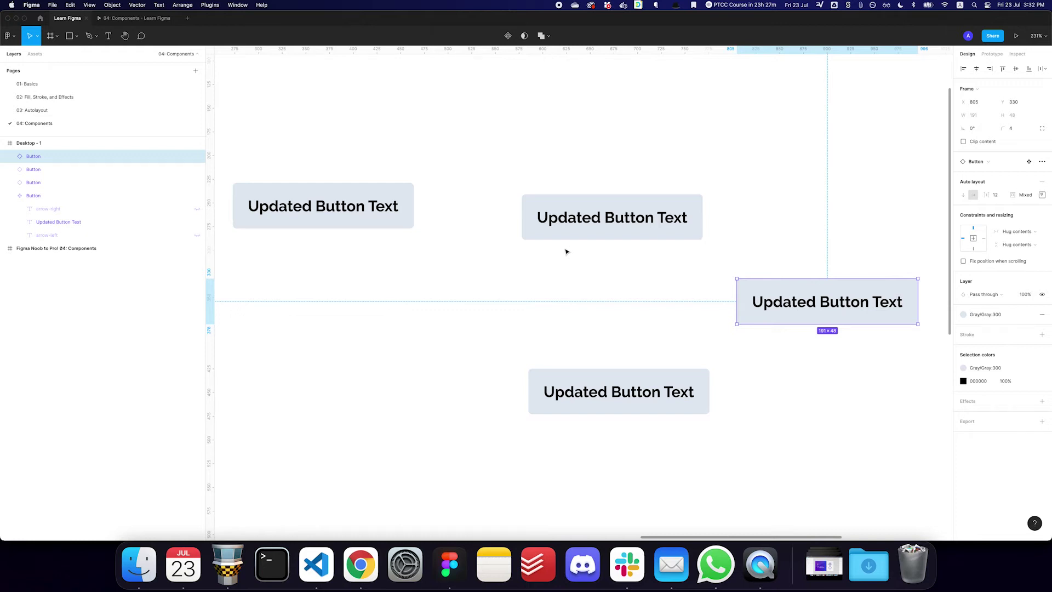
click(353, 217)
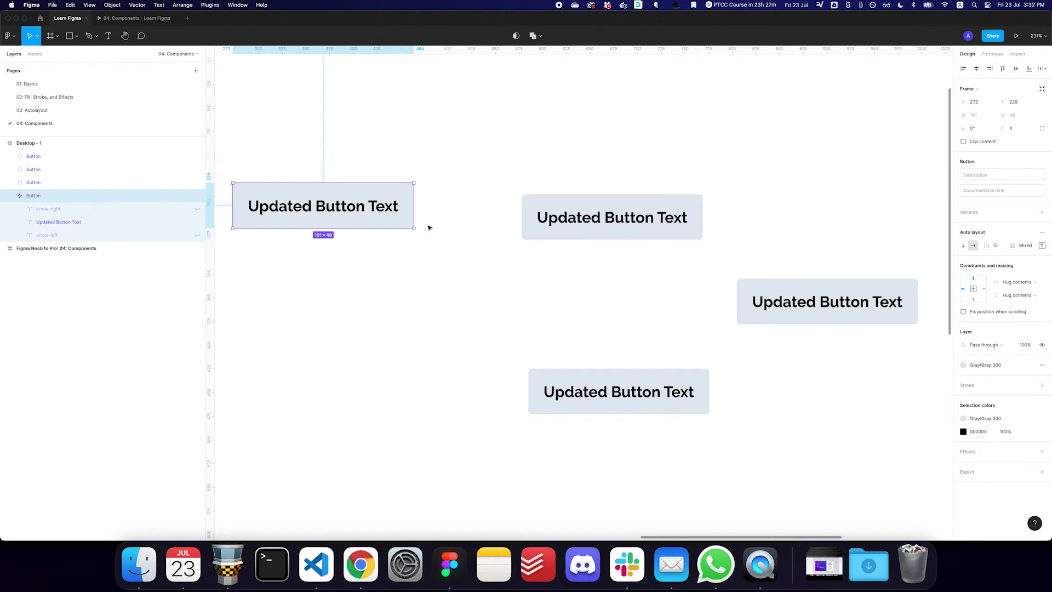
double_click(385, 213)
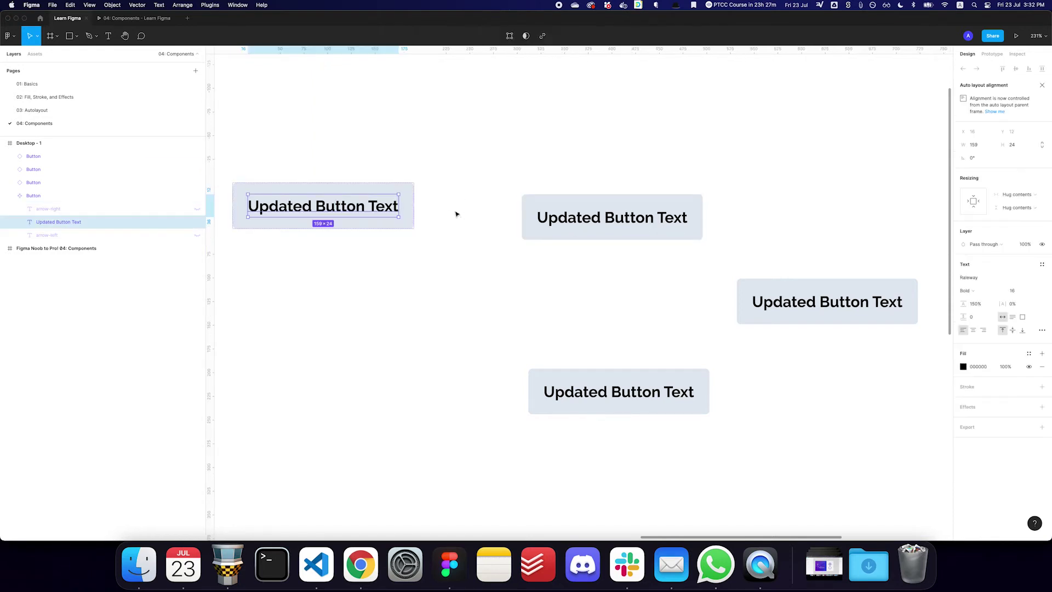
Step: Undo the instance's move and the main component's label change
key(cmd+z)
key(cmd+z)
key(cmd+z)
key(super+z)
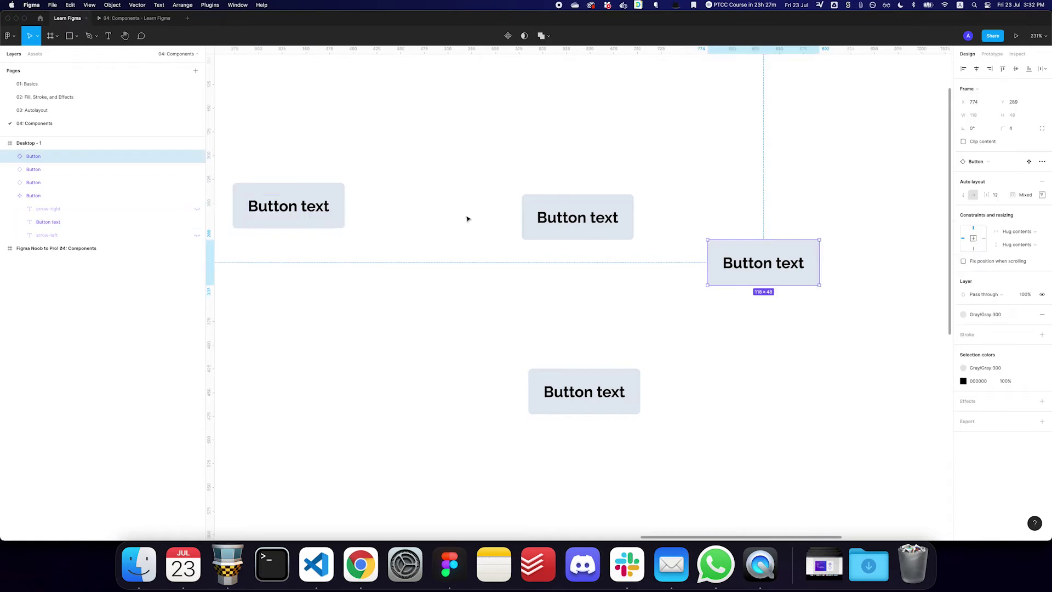
Step: Delete the three button instances, keeping only the main component
click(589, 229)
shift+click(613, 383)
shift+click(746, 281)
key(Delete)
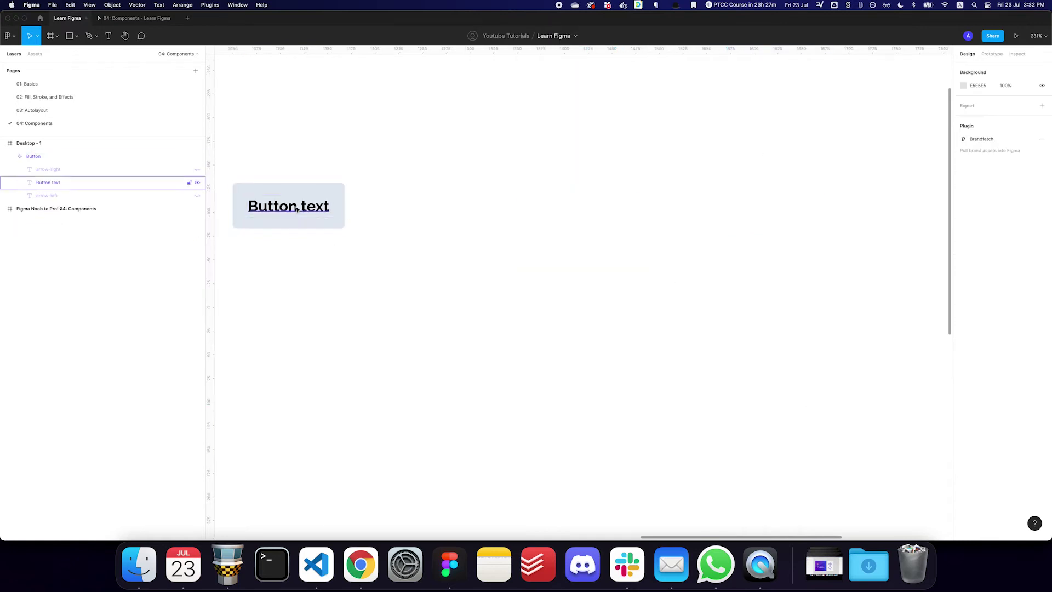
Step: Replace the main component's label with the placeholder "asdasdasd", and undo the change
double_click(296, 209)
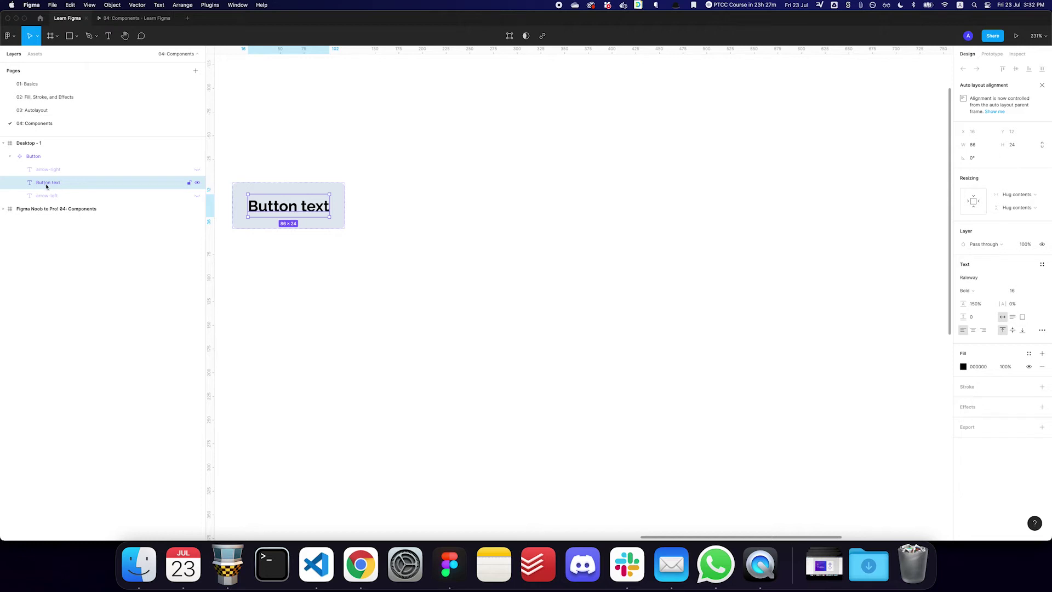
double_click(283, 207)
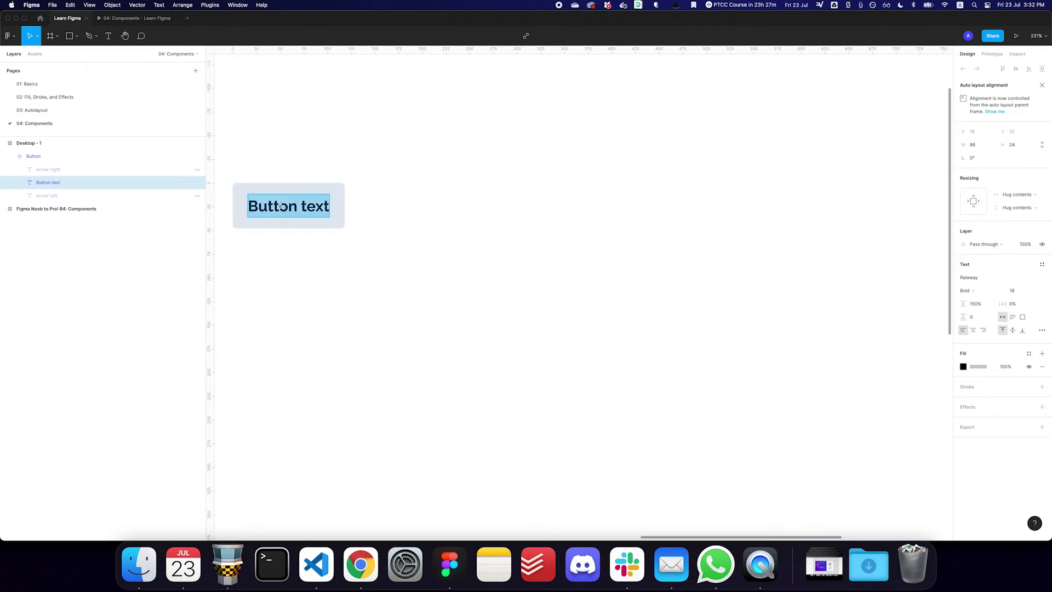
text(asdasdasd)
key(ctrl+z)
key(Escape)
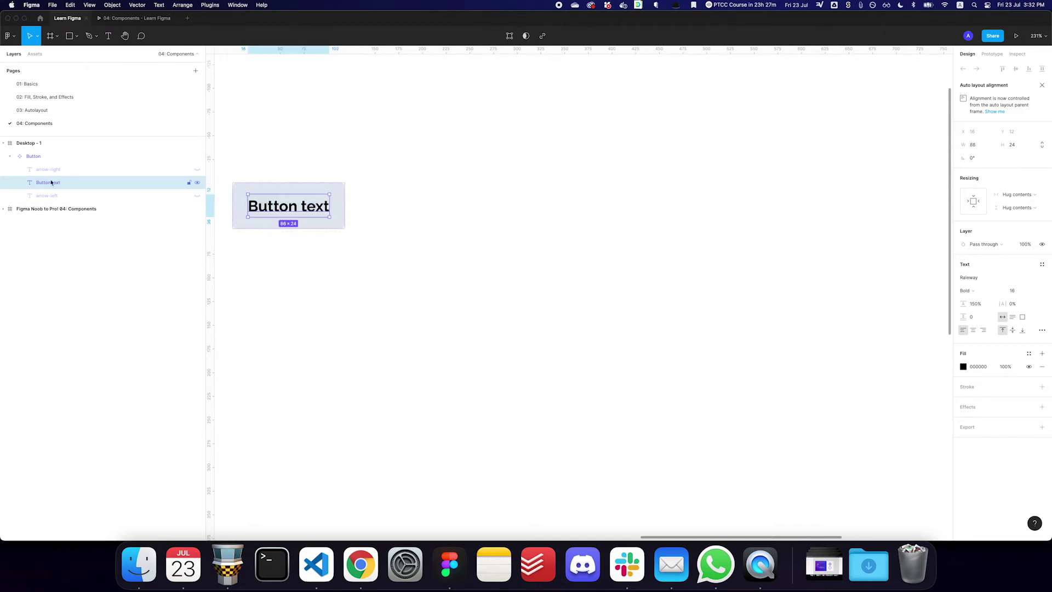
Step: Rename the text layer inside the Button component as "Button Title"
double_click(76, 183)
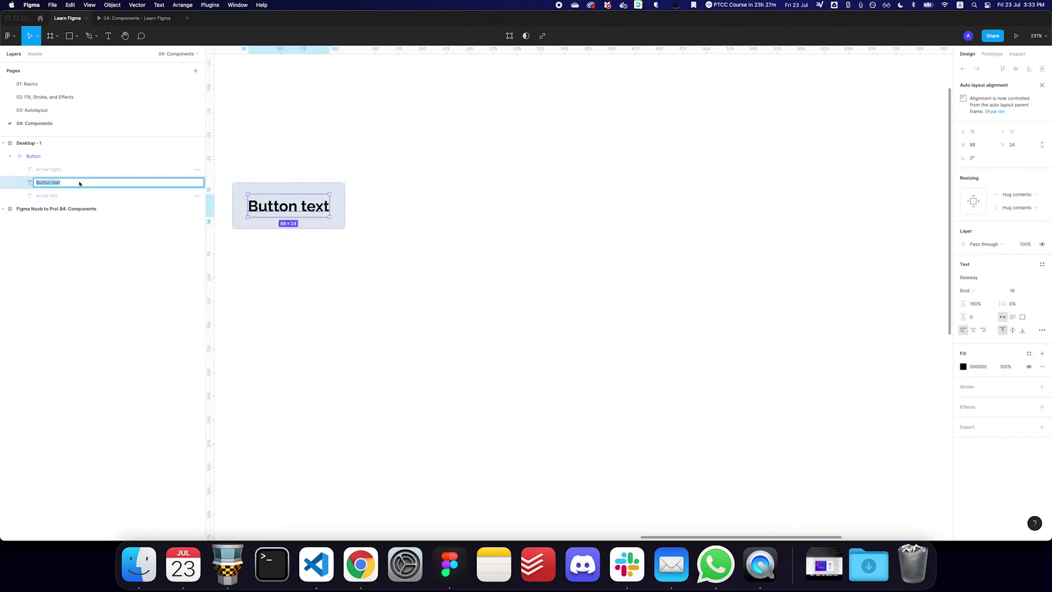
text(Tit)
key(BackSpace)
key(BackSpace)
key(BackSpace)
text(Button Title)
key(Return)
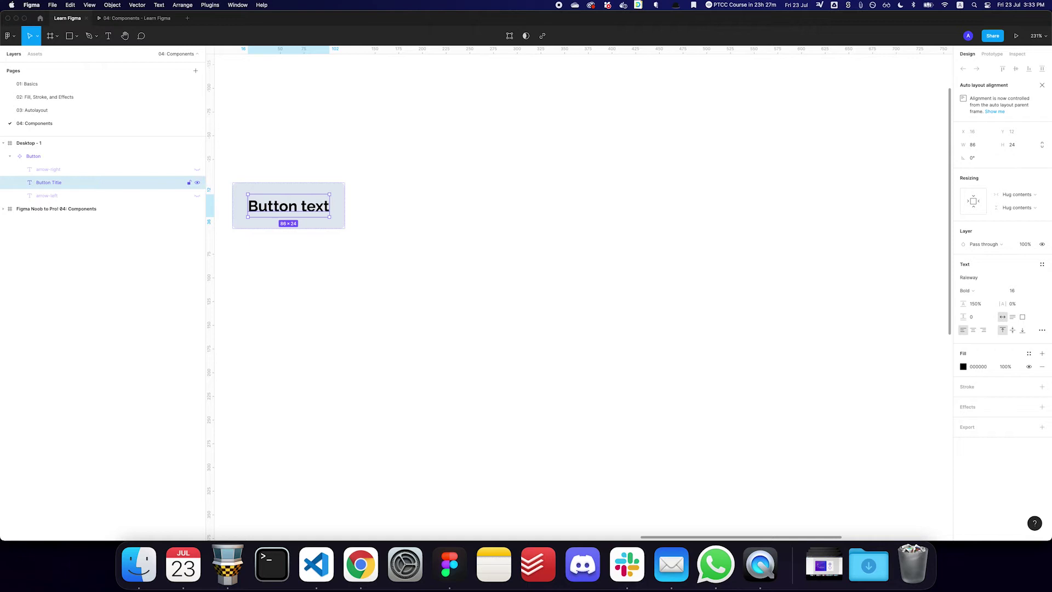
Step: Test the renamed text layer by replacing its label with "asdsadsadasdas", and undo the text change
double_click(288, 205)
text(asdsadsadasdas)
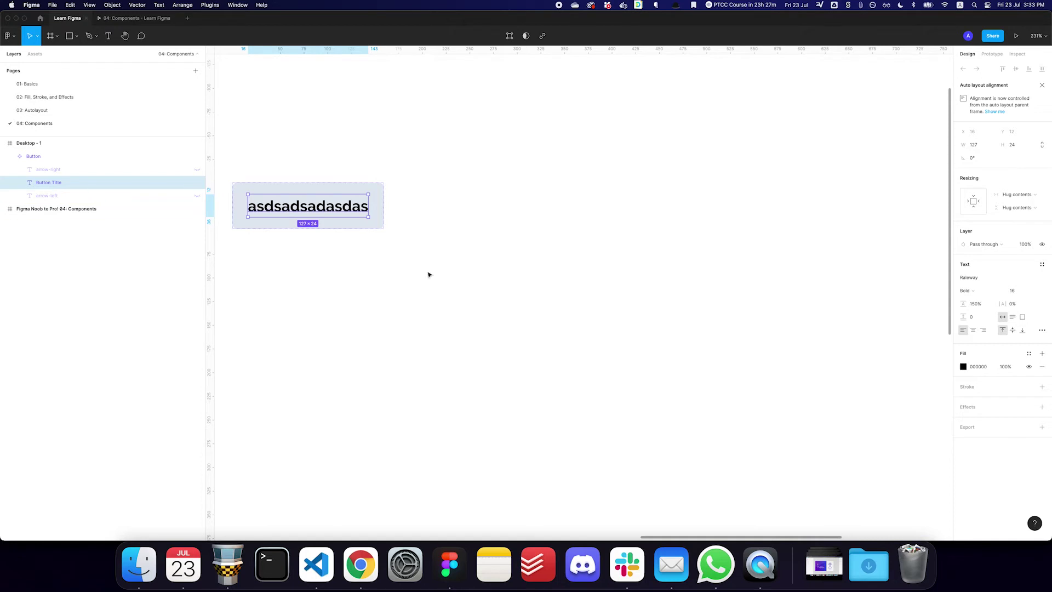
key(super+z)
key(super+z)
key(super+z)
Step: Place a Button instance at about X 596, Y 249, change its label to "asdsadsa" and select its Button Title layer
click(301, 194)
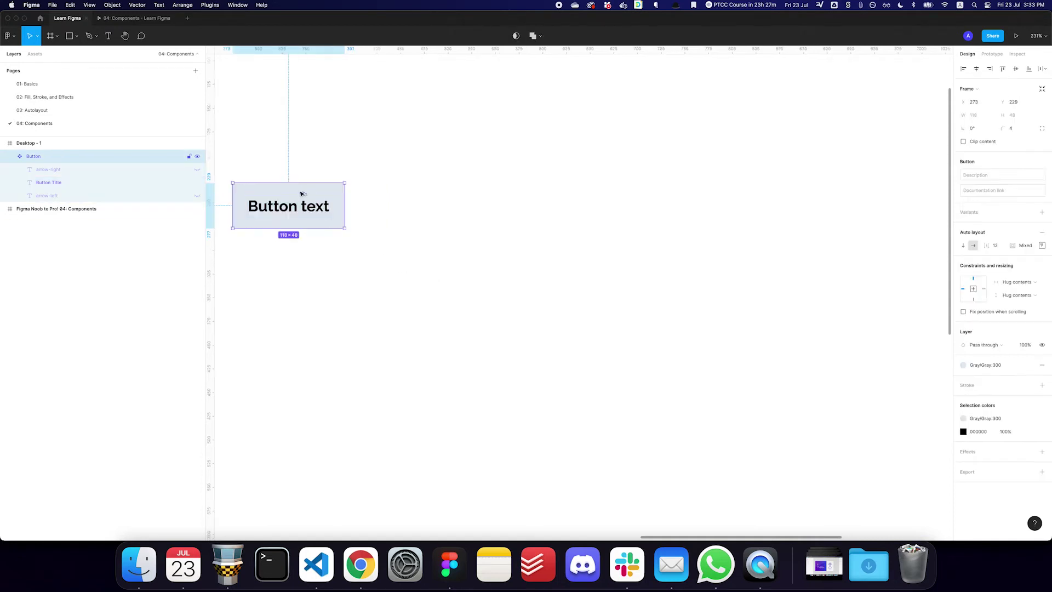
drag(301, 193, 607, 212)
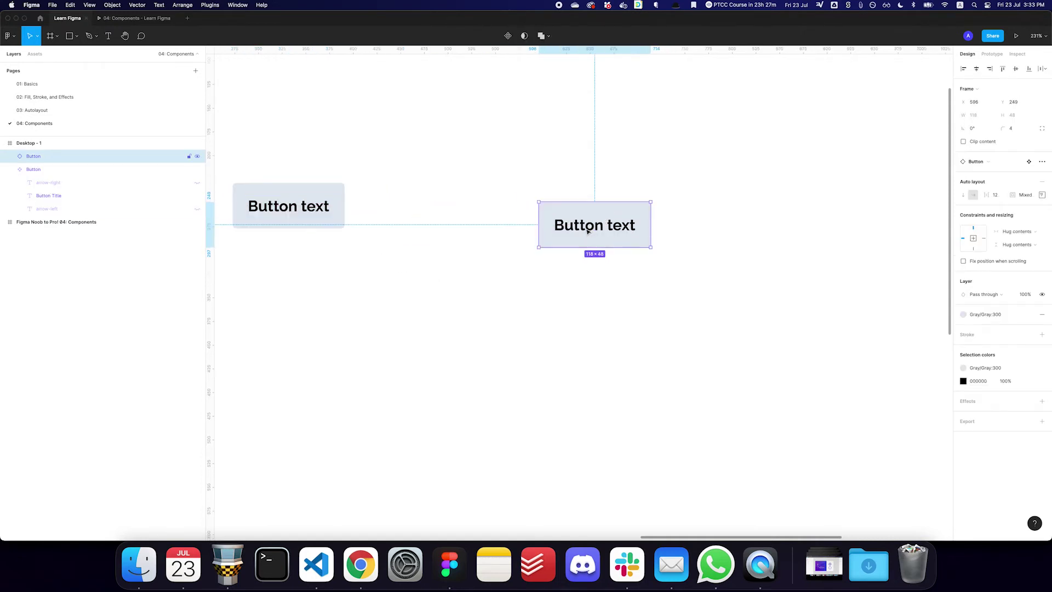
double_click(591, 223)
text(asdsadsa)
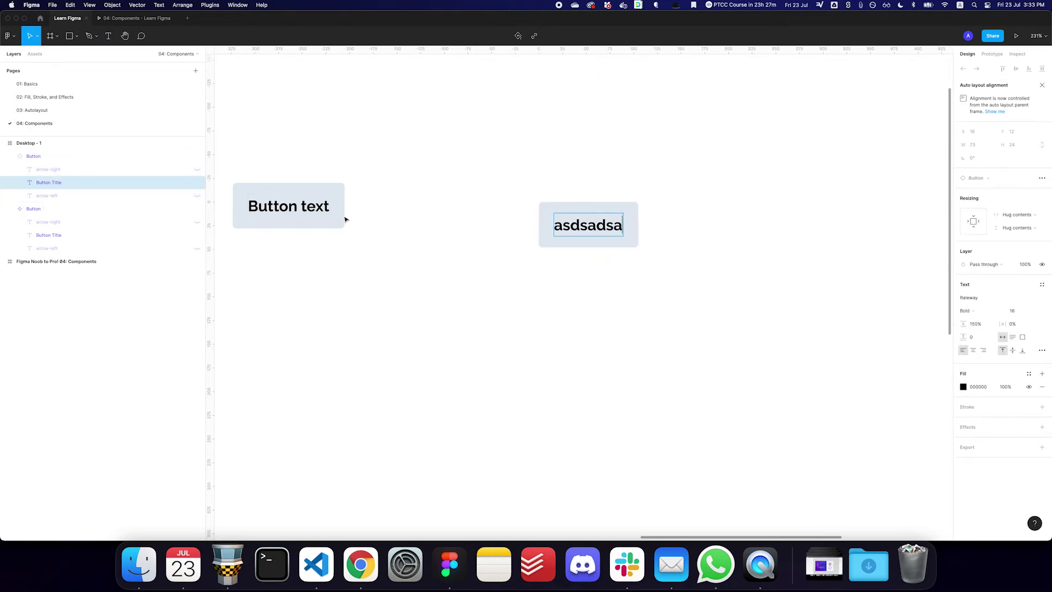
click(29, 180)
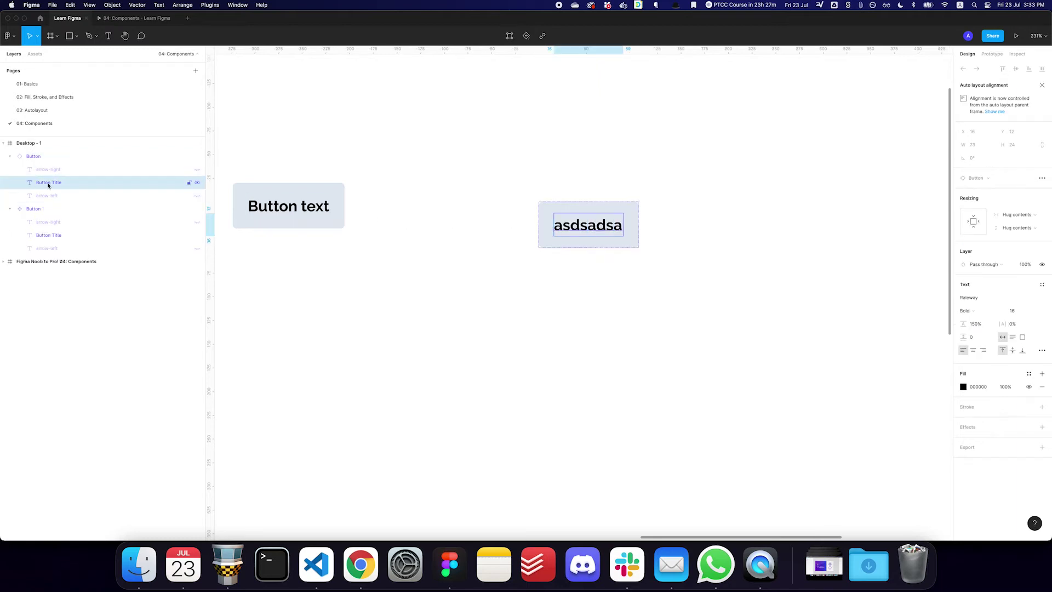
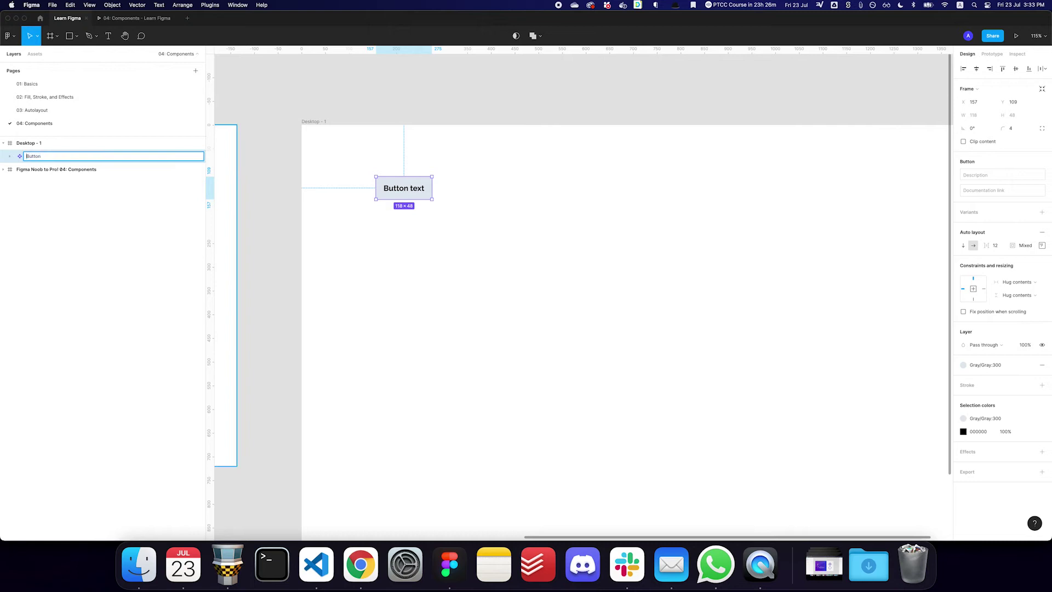
Step: Rename the main Button component as "base_structrue" and move it to X 71, Y 104 in the Desktop - 1 frame
text(base_st)
key(shift+End)
text(ructrue)
key(Return)
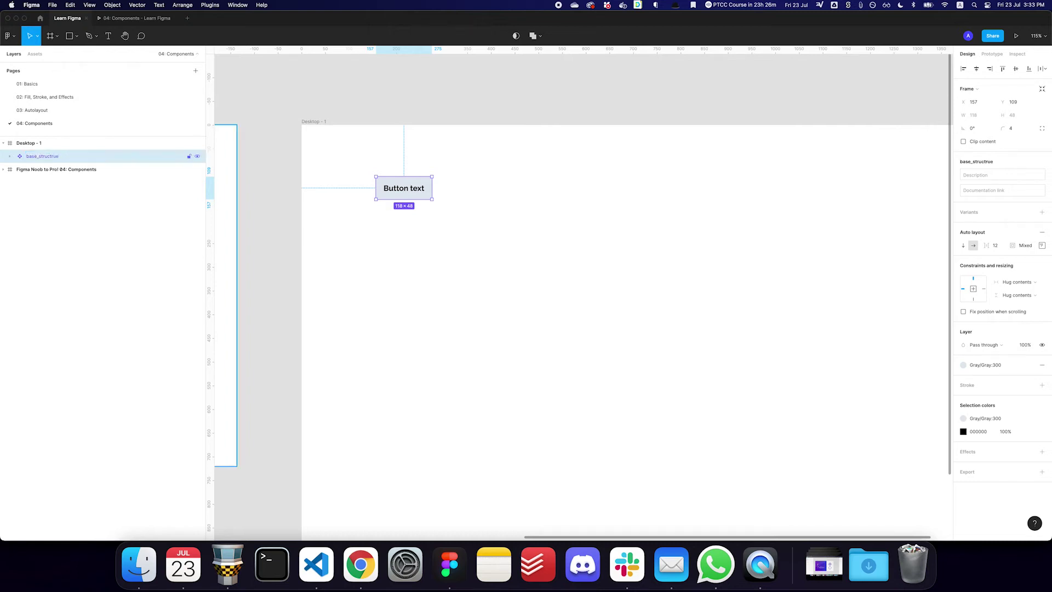
drag(413, 191, 373, 190)
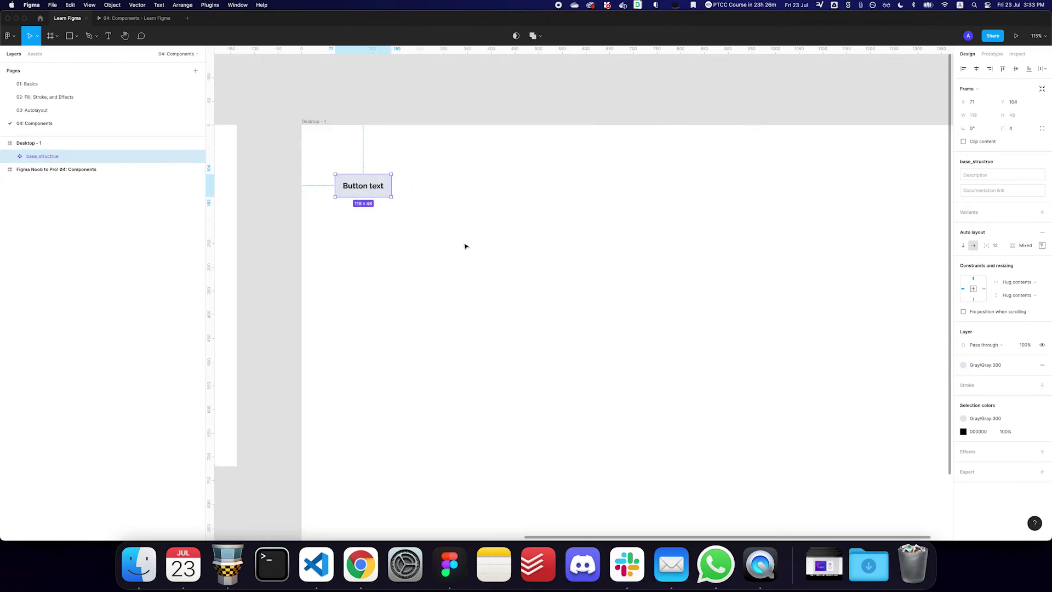
Step: Place an instance of base_structrue beside the main component at about X 319, Y 104
drag(352, 196, 473, 199)
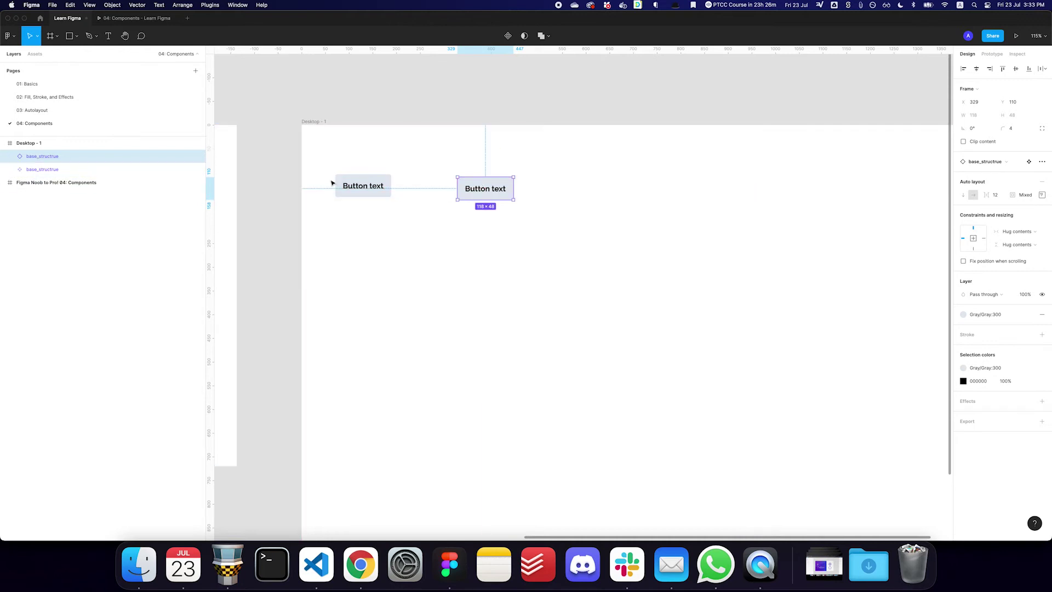
key(super+z)
drag(351, 188, 463, 184)
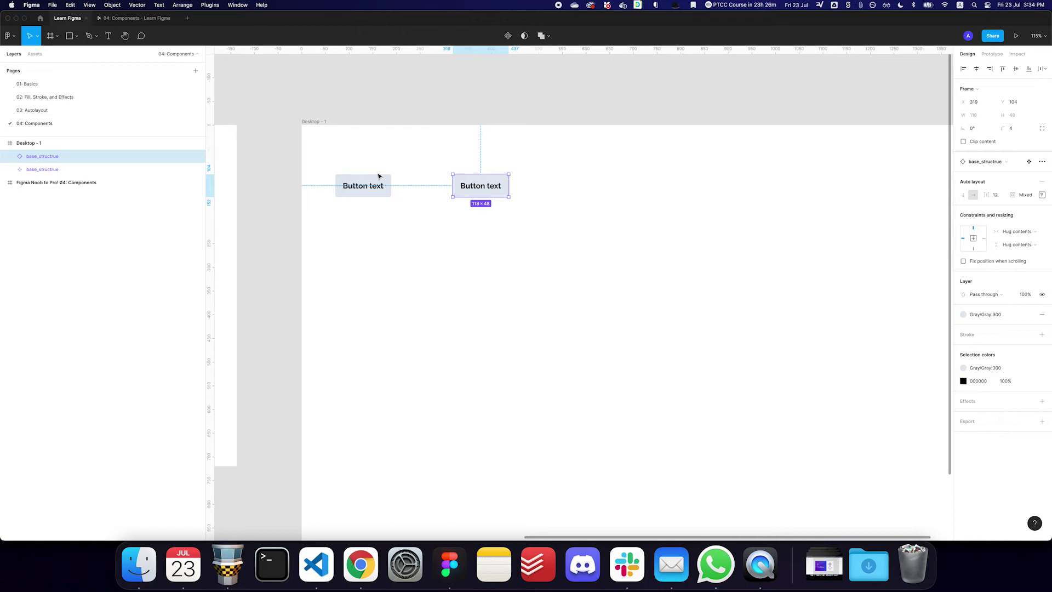
Step: Wrap the new instance in an auto layout frame with 0 spacing and 0 padding, and align it at X 309, Y 104
key(shift+a)
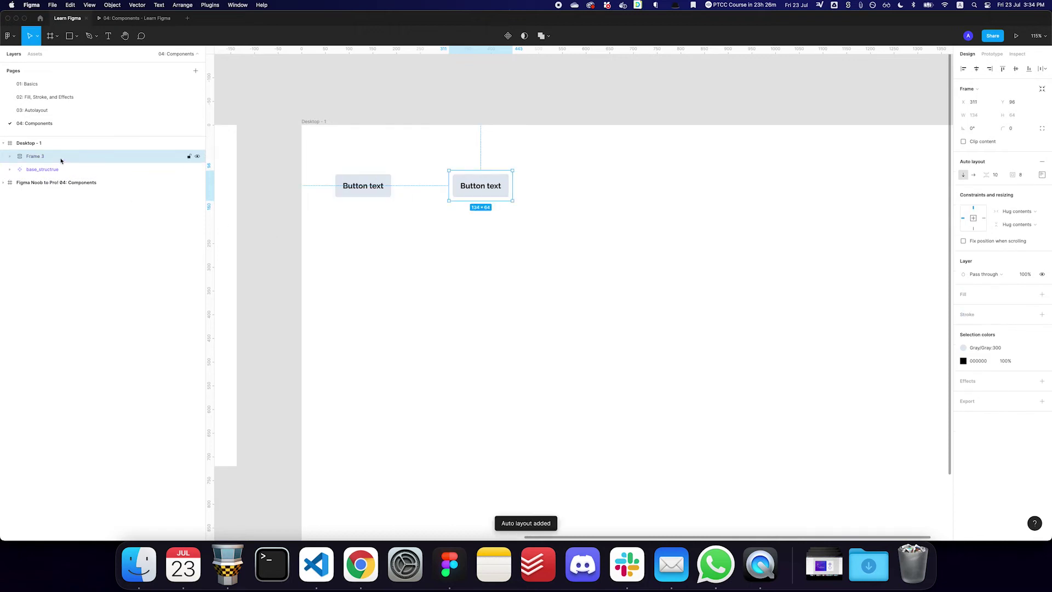
click(980, 174)
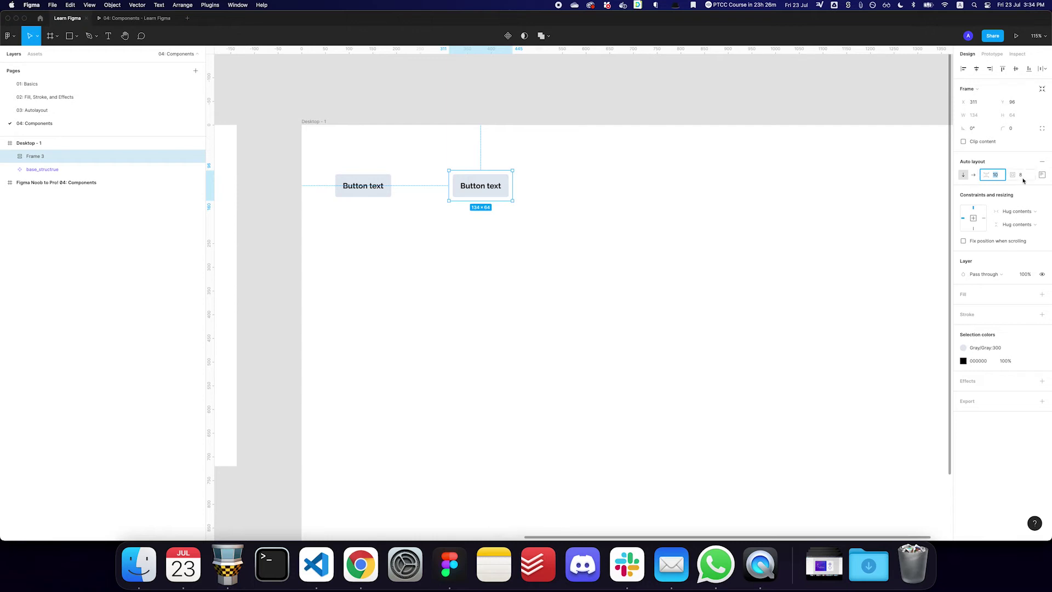
key(Tab)
key(Return)
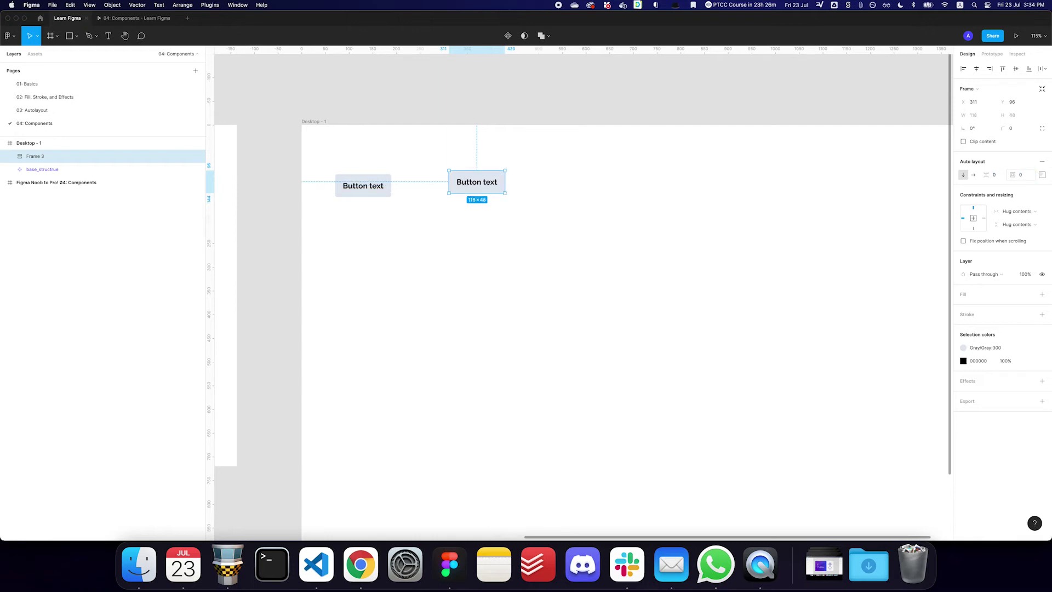
drag(492, 183, 493, 187)
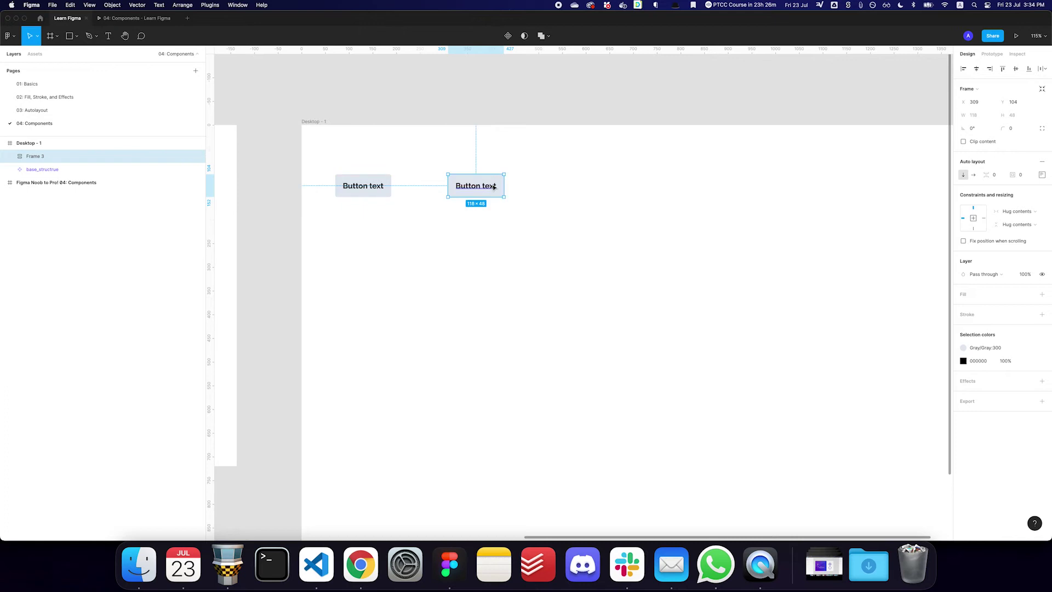
Step: Rename the auto layout frame as "Button/Primary" and turn it into a component
key(super+r)
text(Butt)
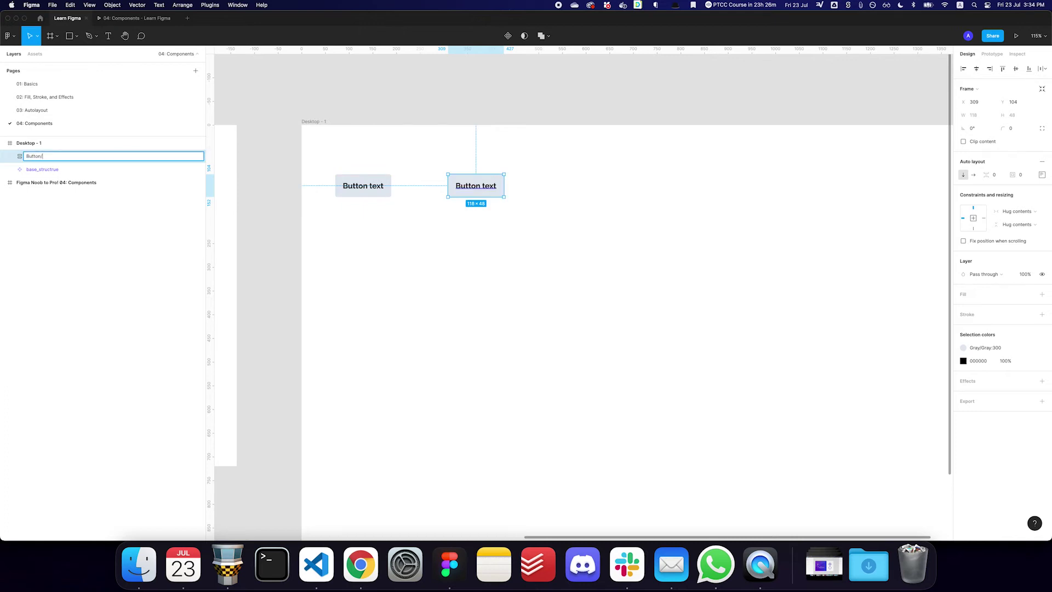
text(on/Primary)
key(Return)
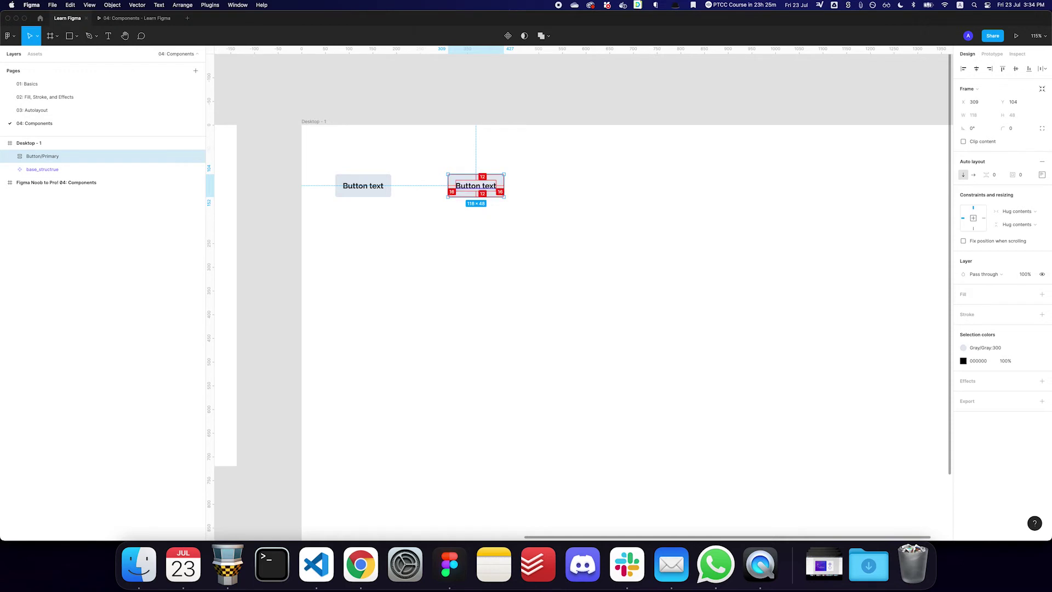
key(super+alt+k)
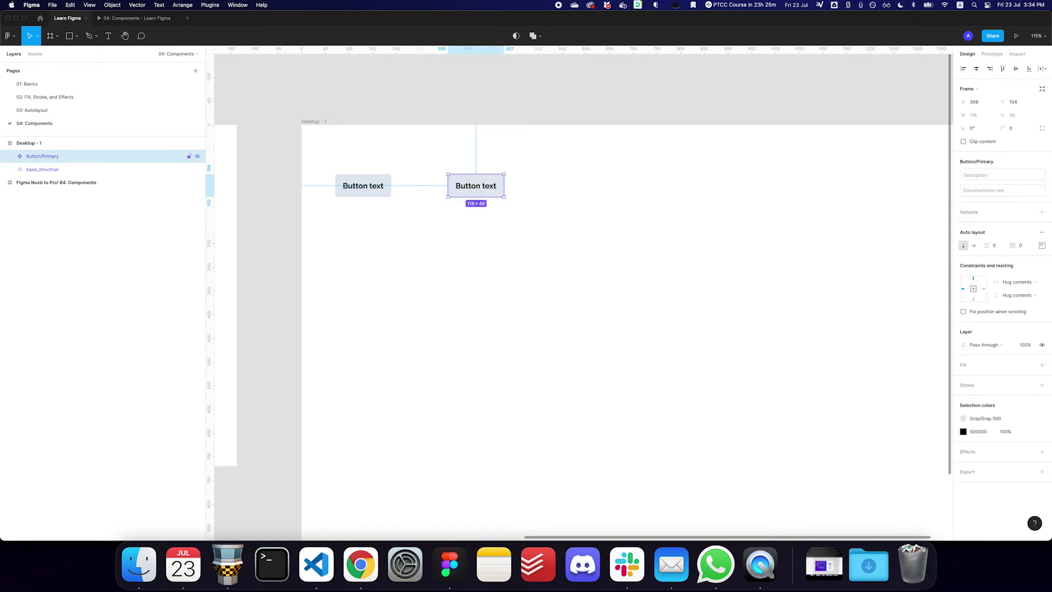
Step: Apply the Blue/Blue 600 color style as the fill of the base_structrue instance inside Button/Primary
double_click(455, 184)
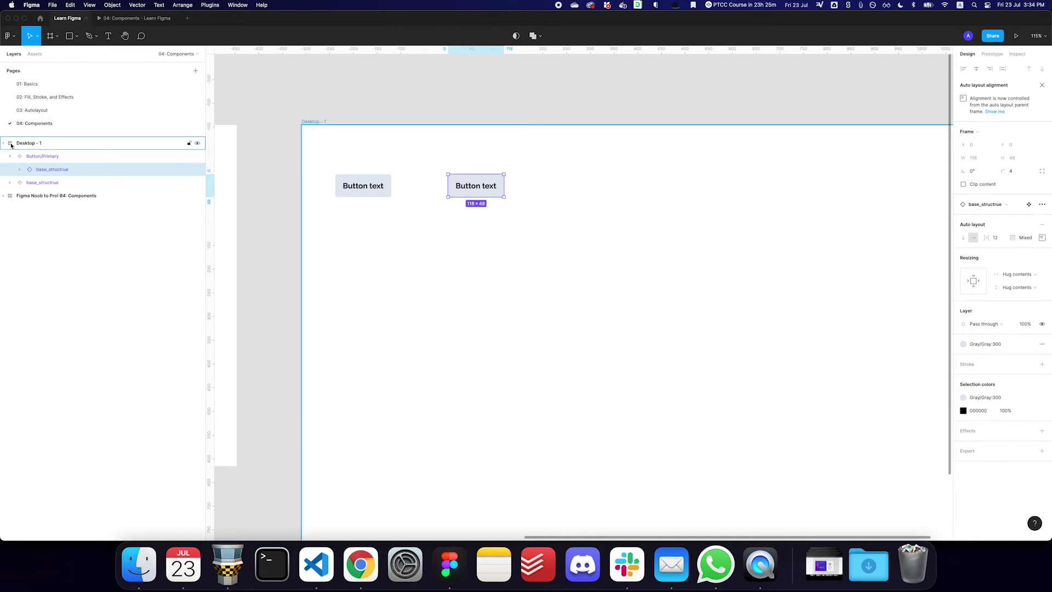
click(9, 156)
click(10, 156)
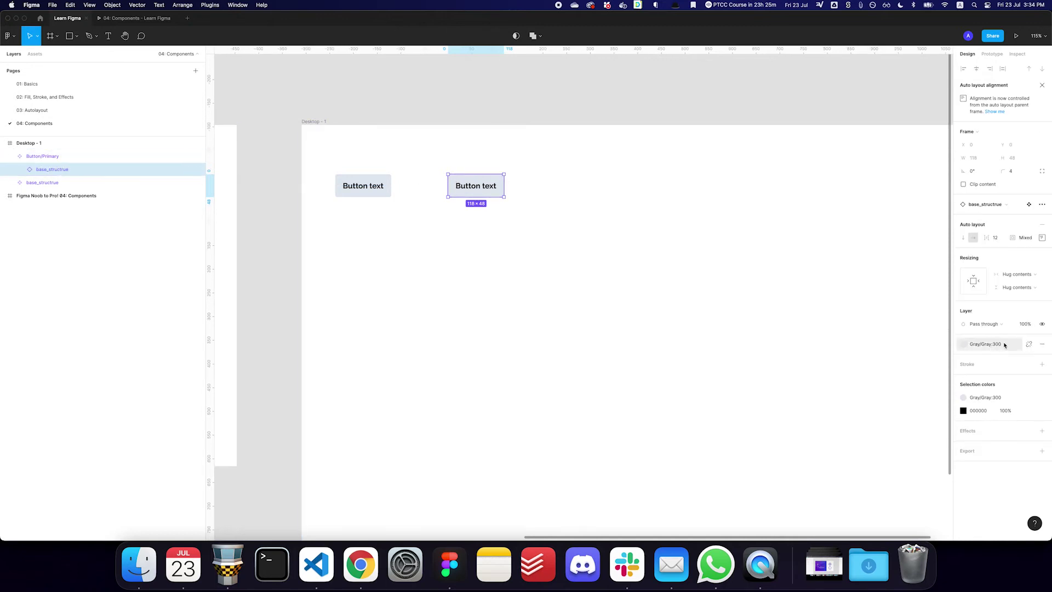
click(986, 344)
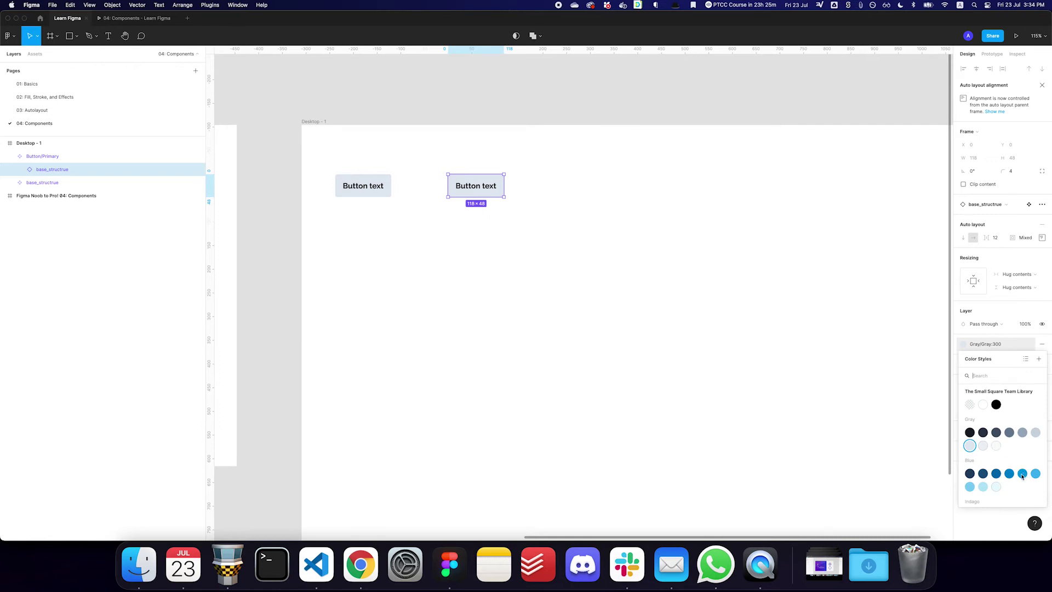
key(Escape)
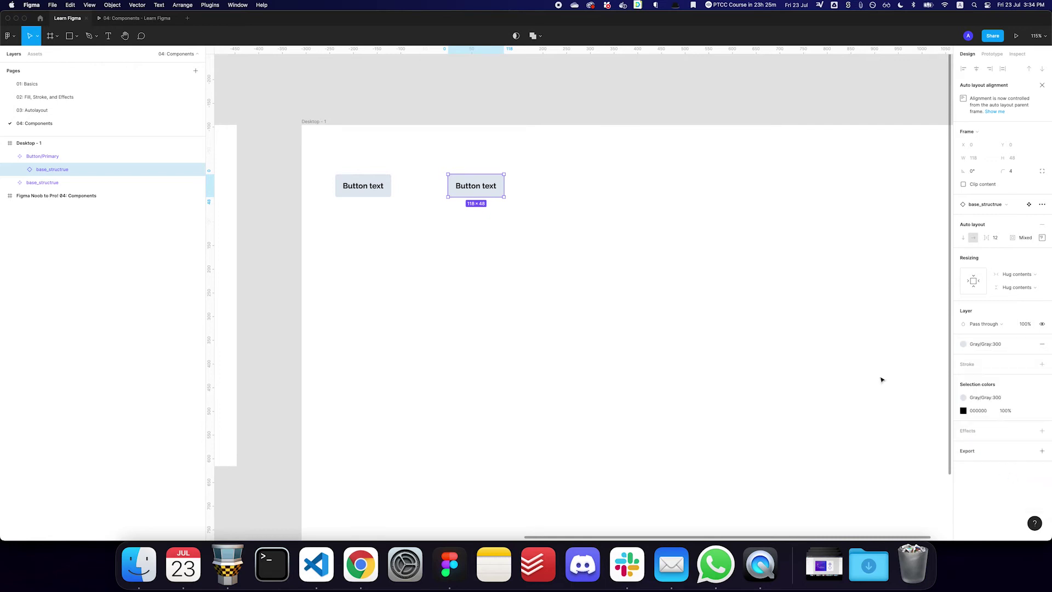
Step: Set the Button Title fill inside Button/Primary to white (FFFFFF), and collapse the layers with the component selected
double_click(491, 192)
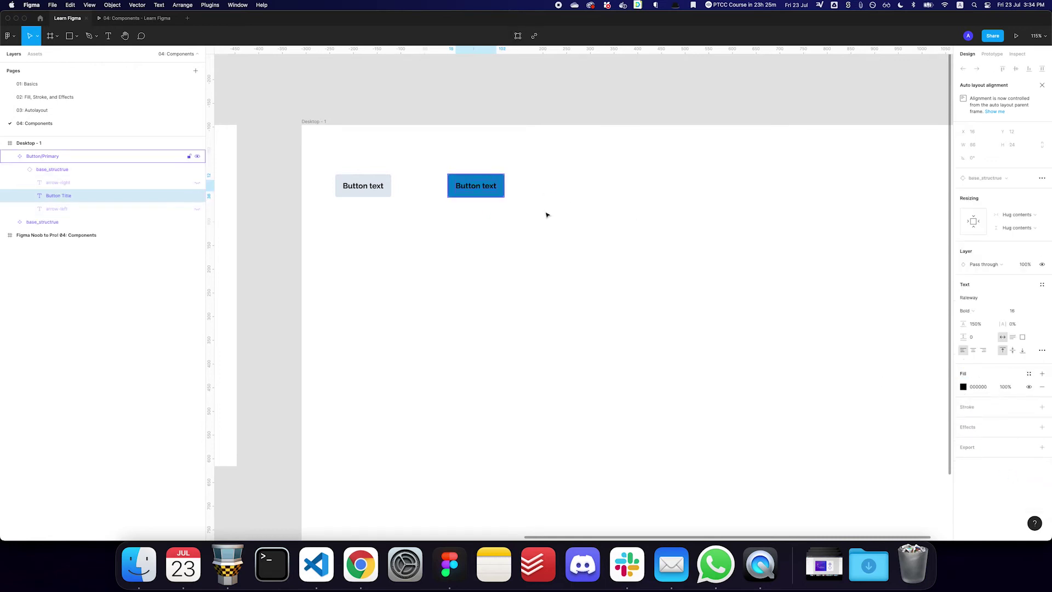
click(984, 388)
text(fff)
key(Return)
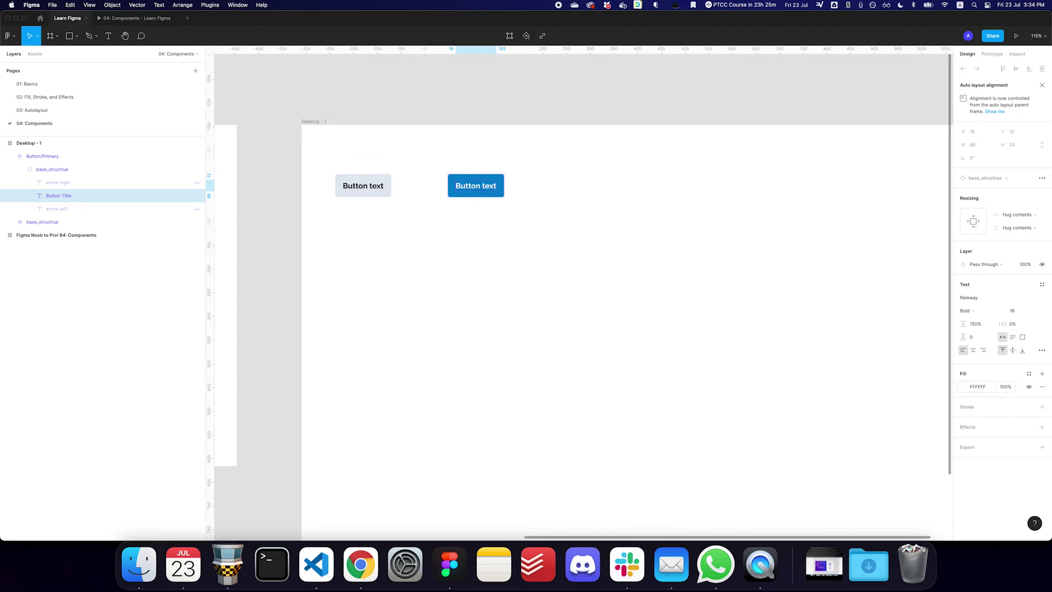
click(509, 266)
click(484, 184)
key(alt+l)
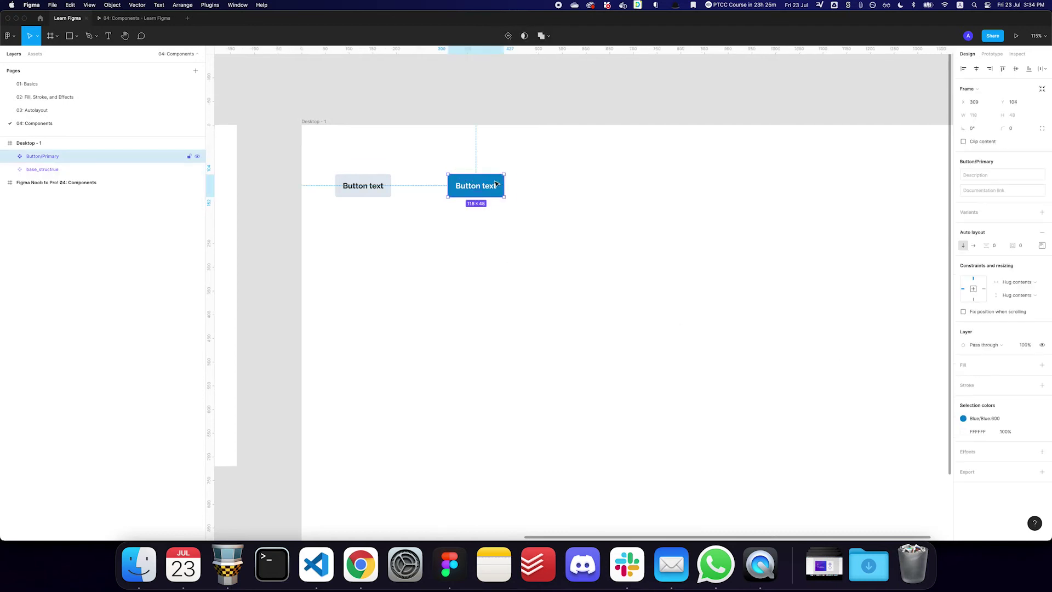
Step: Place a Button/Primary instance below the main one at X 309, Y 197, and detach it from its component
click(487, 189)
drag(487, 188, 479, 232)
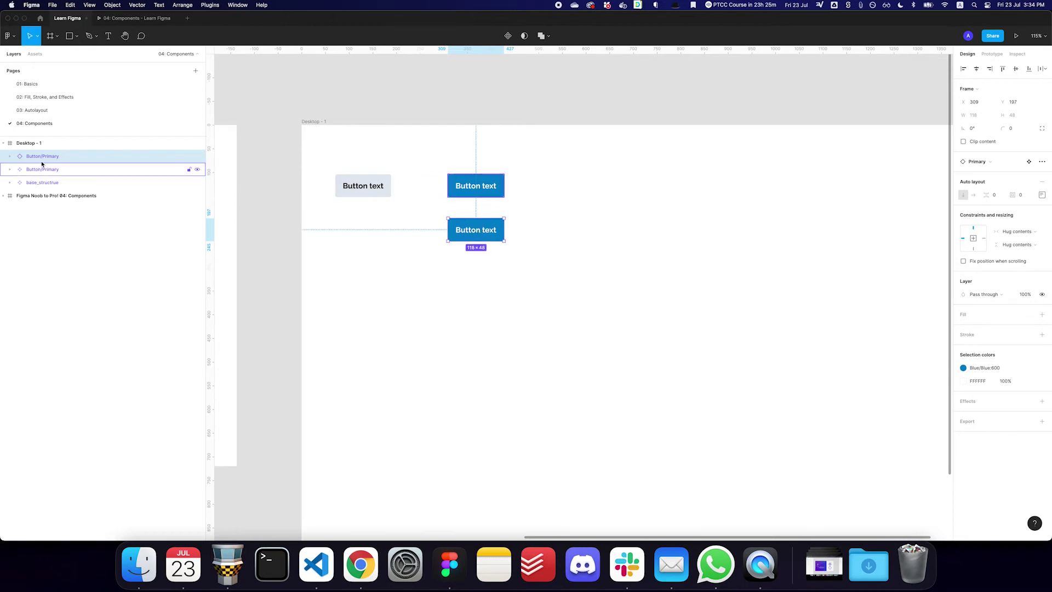
right_click(495, 233)
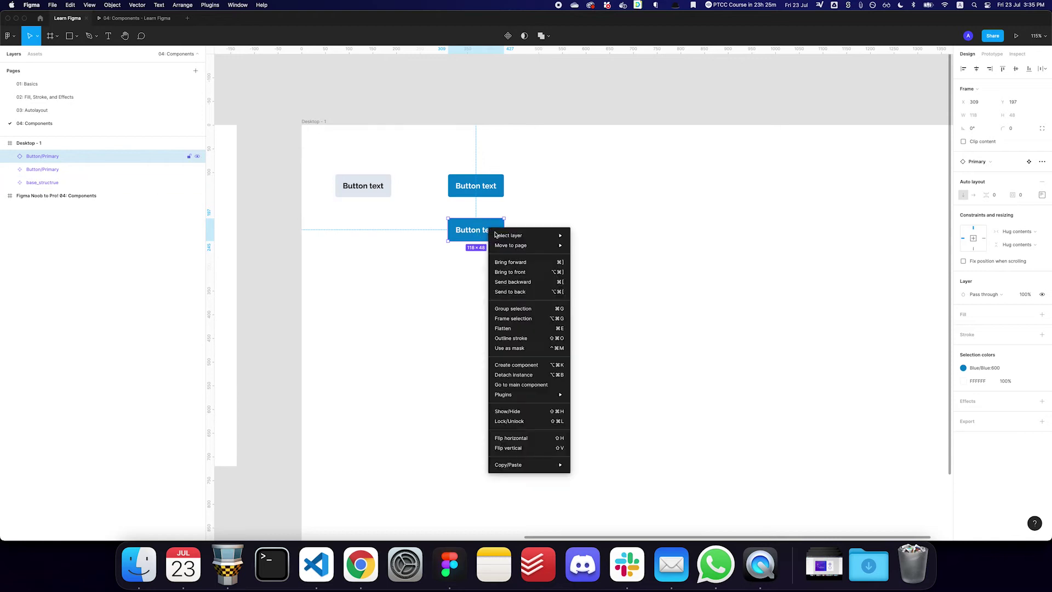
click(555, 378)
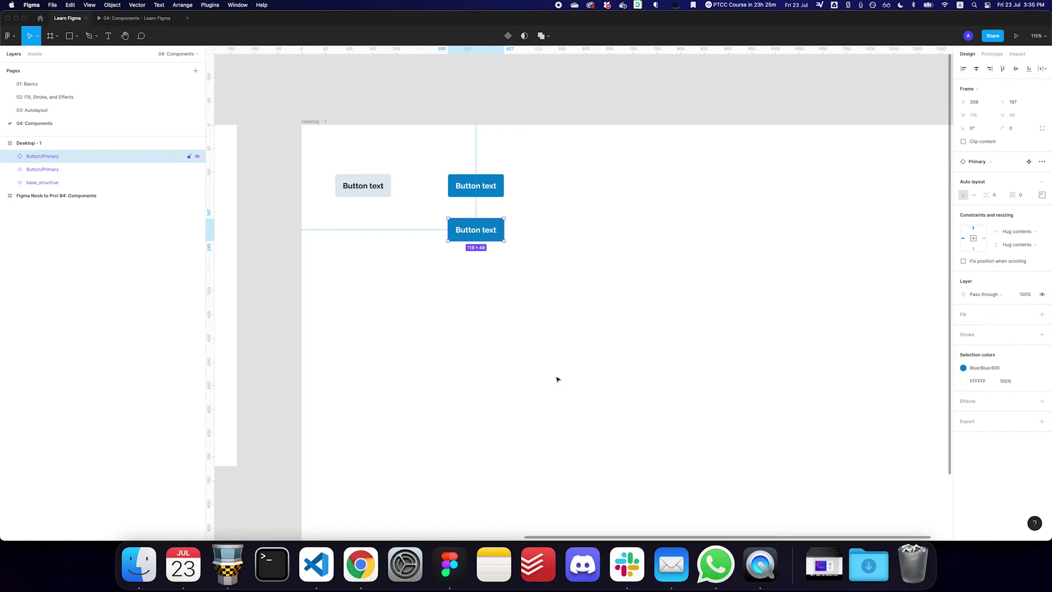
click(554, 370)
click(500, 238)
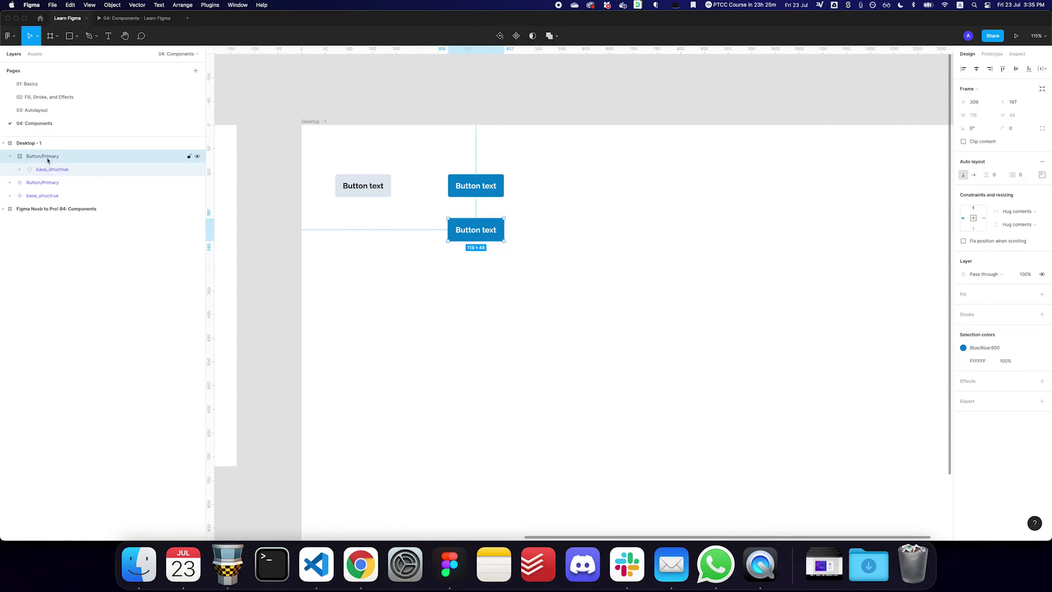
Step: Rename the detached frame as "Button/Secondary" and turn it into a component
click(378, 189)
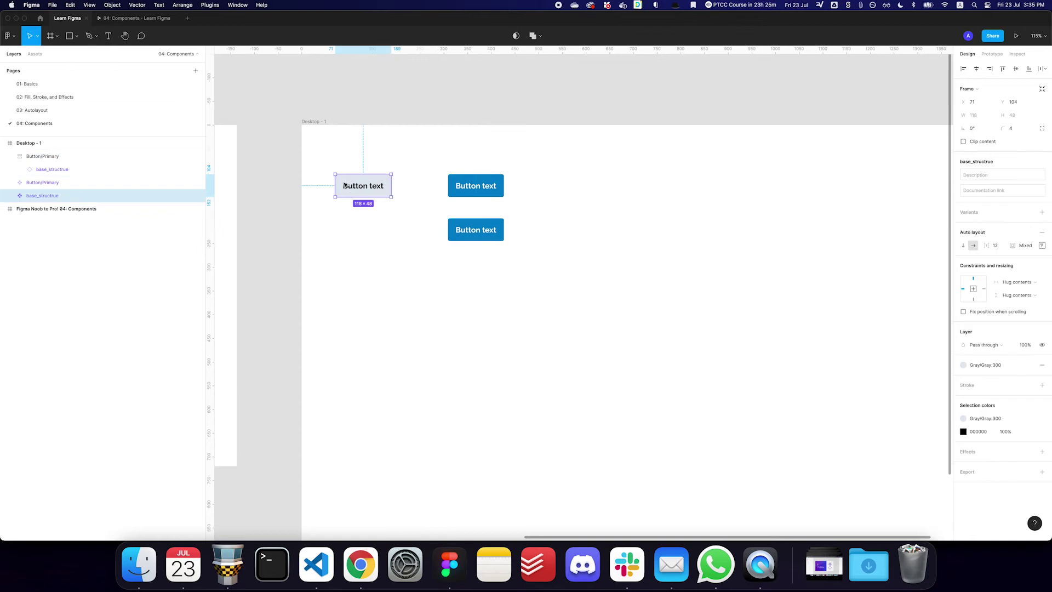
click(476, 236)
double_click(55, 159)
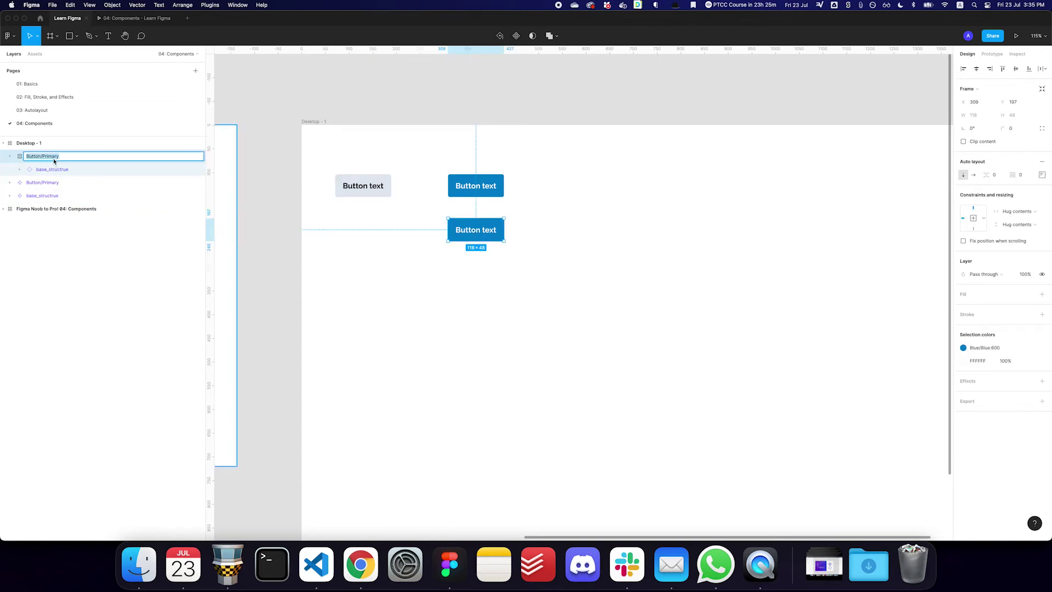
text(Button/Secondary)
key(Return)
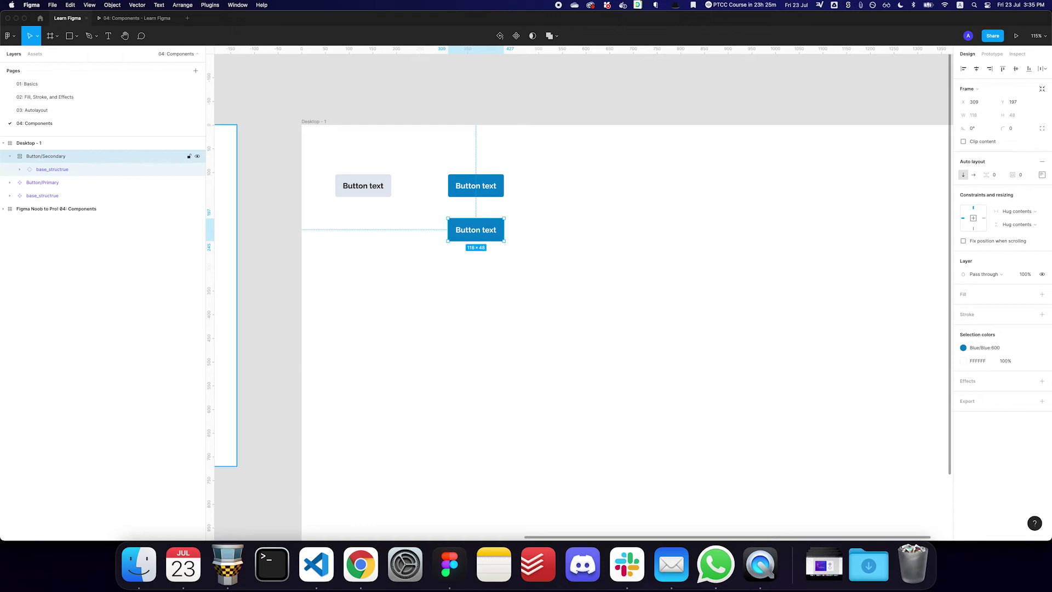
click(516, 37)
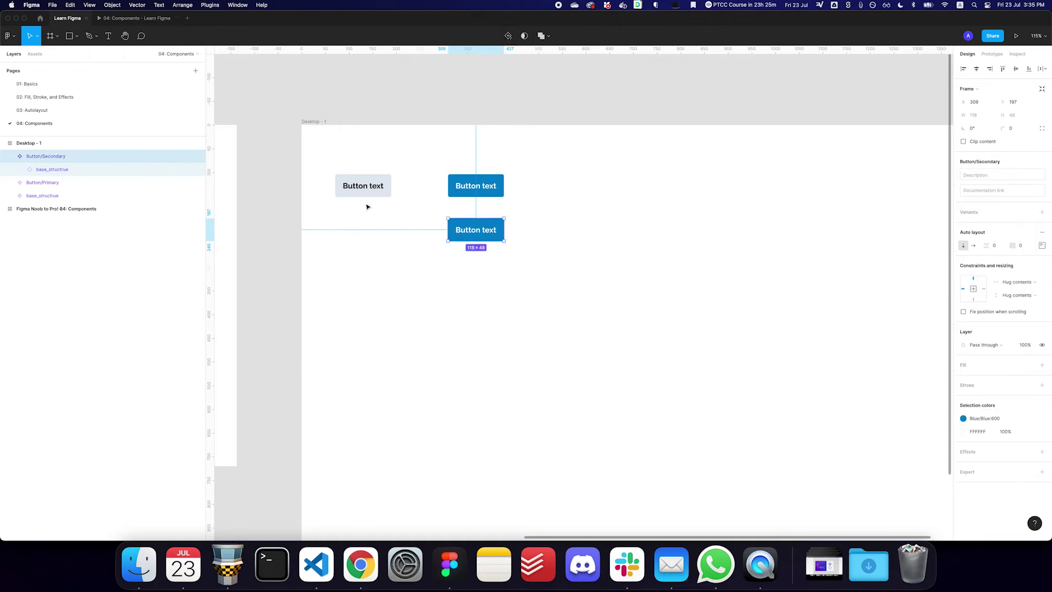
Step: Apply the Blue/Blue 600 color style to the Button Title text inside Button/Secondary
double_click(496, 225)
double_click(485, 233)
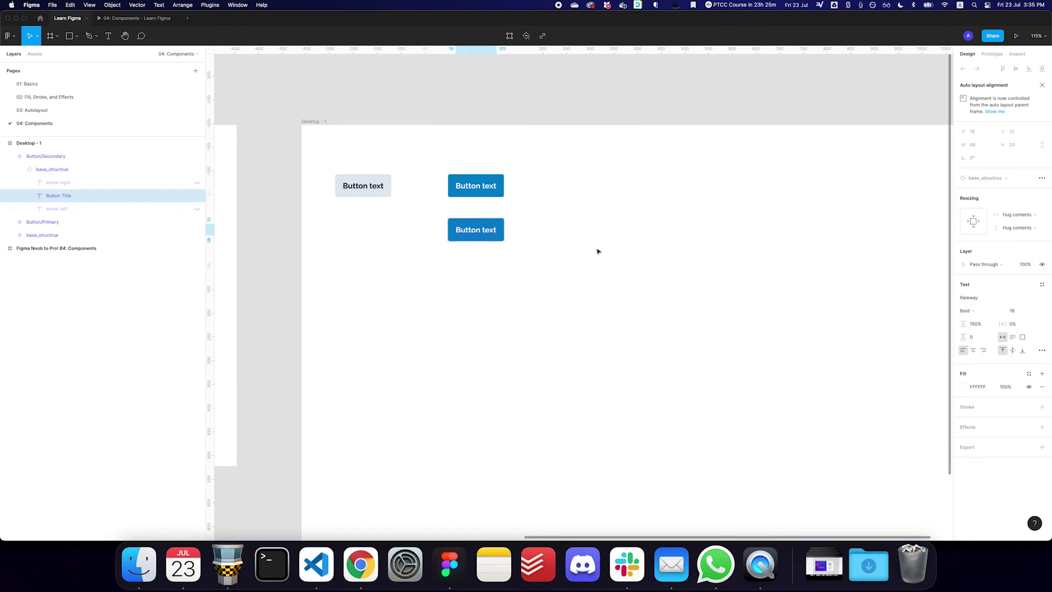
click(1029, 374)
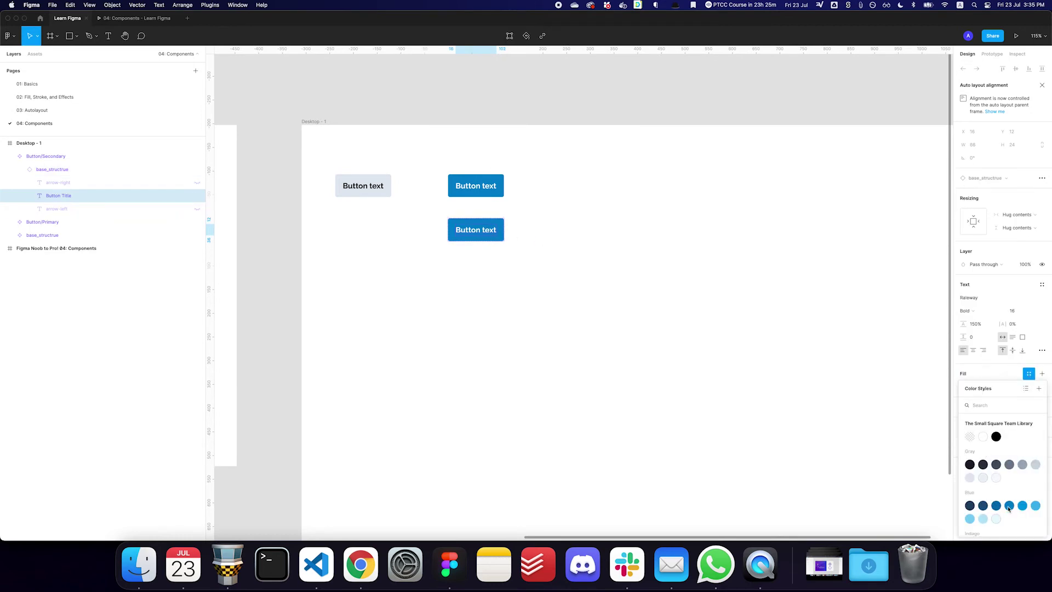
click(1009, 506)
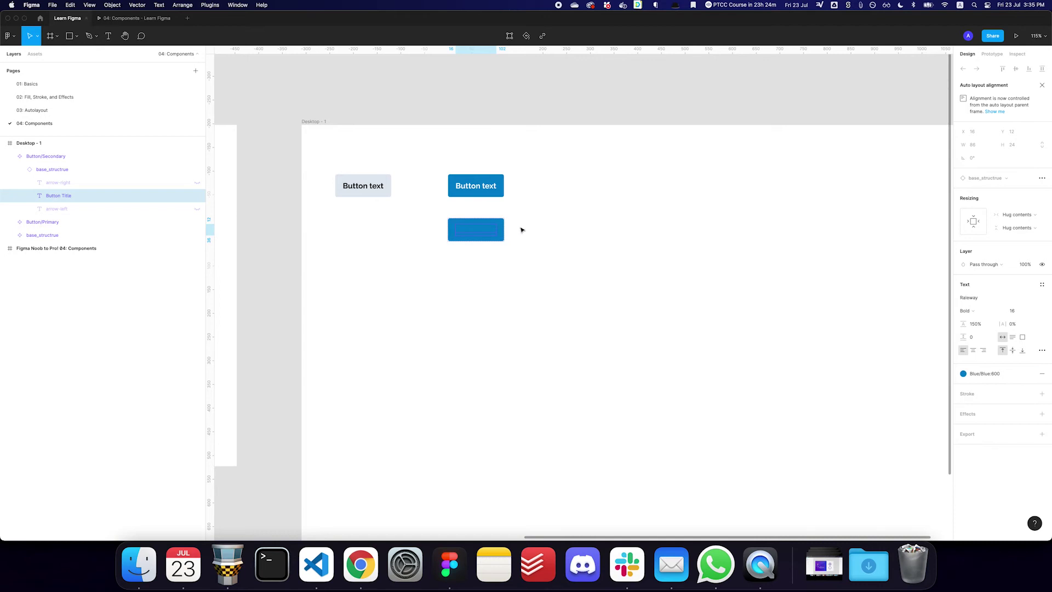
Step: Apply the White color style as the fill of the base_structrue instance inside Button/Secondary
key(Escape)
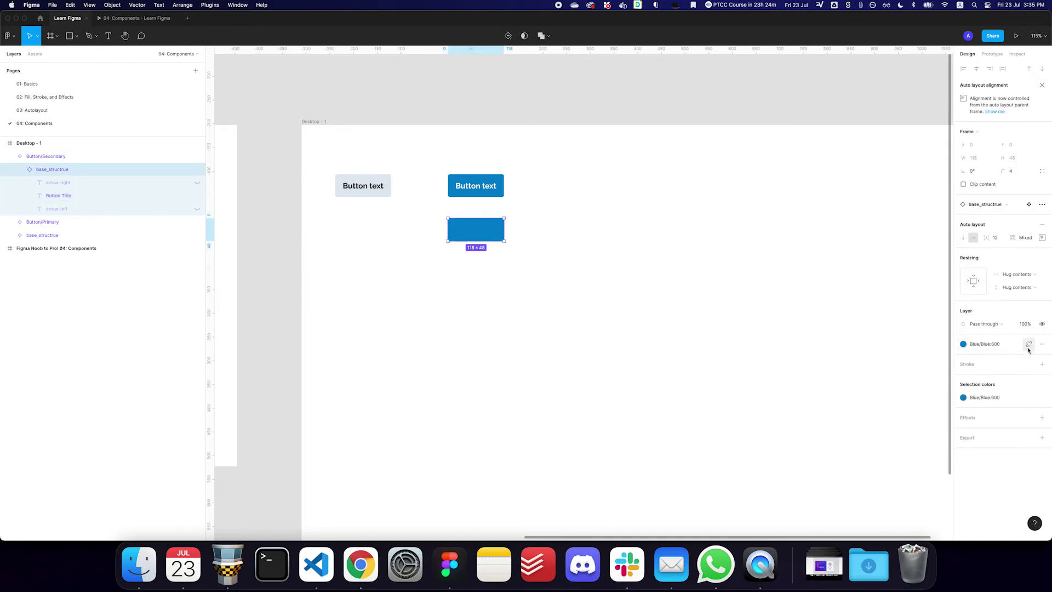
click(1009, 346)
text(wh)
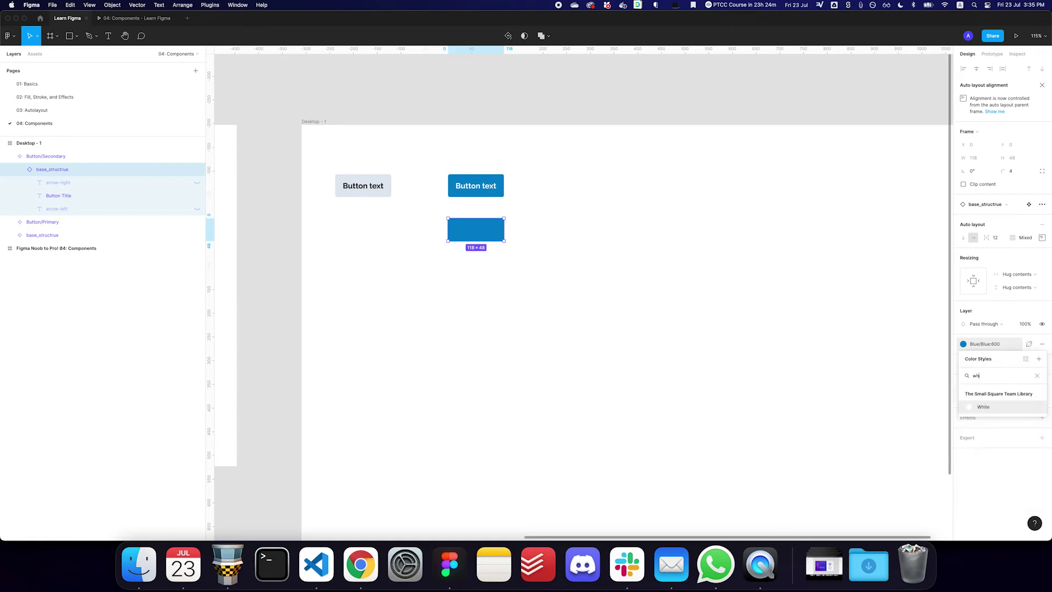
key(Escape)
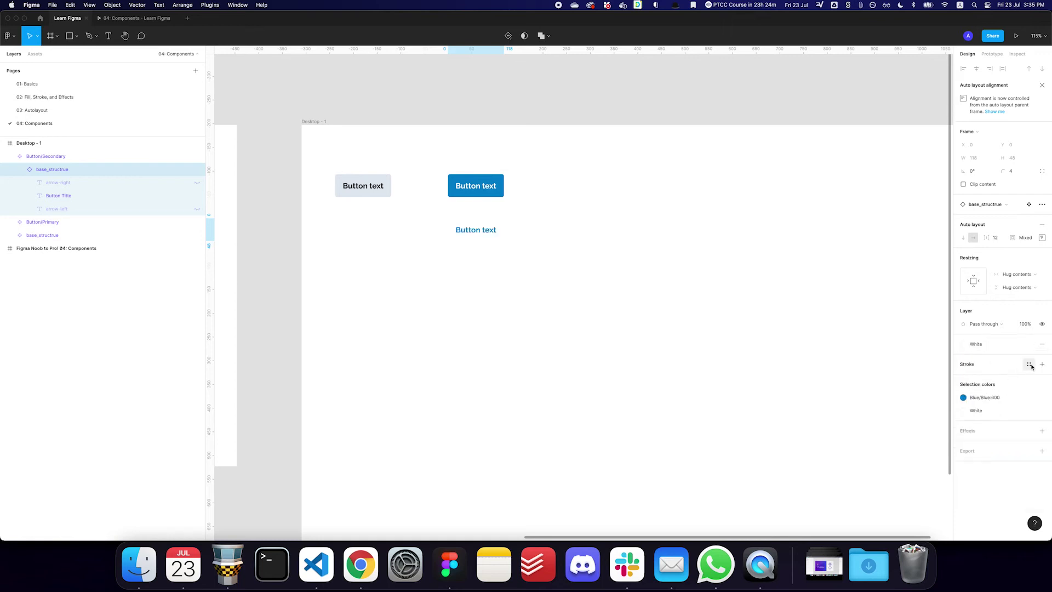
Step: Add an inside stroke in Blue/Blue 600 with width 2 to that instance, and select the Button/Secondary component
click(1029, 365)
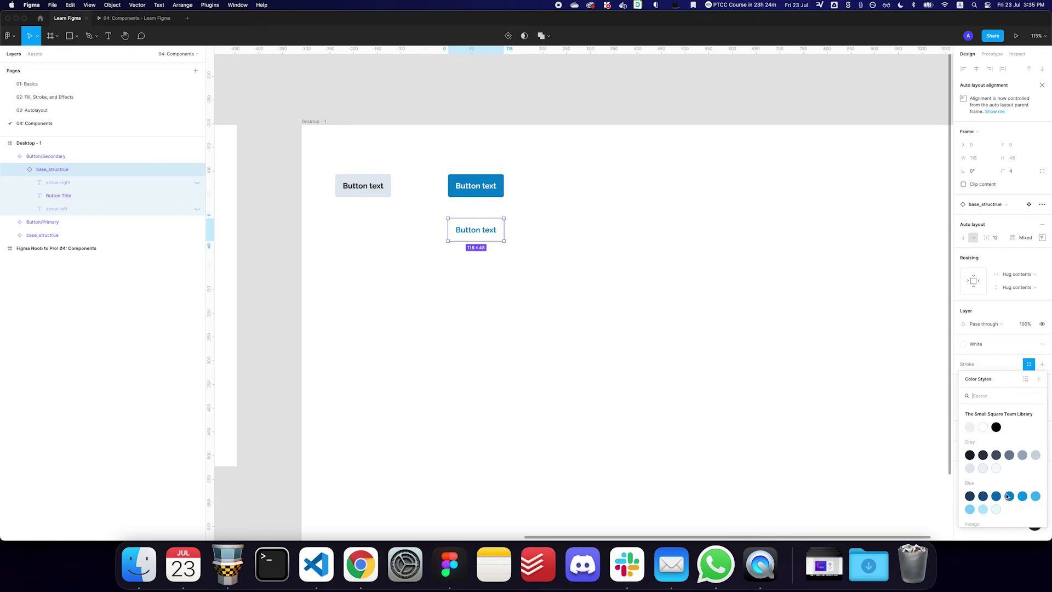
click(996, 495)
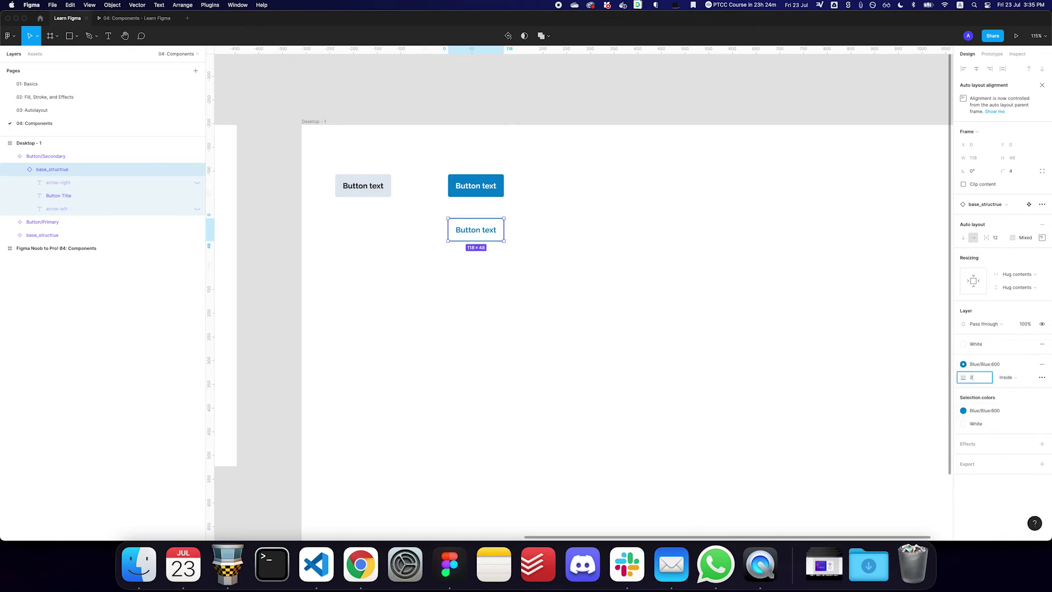
click(761, 329)
click(491, 230)
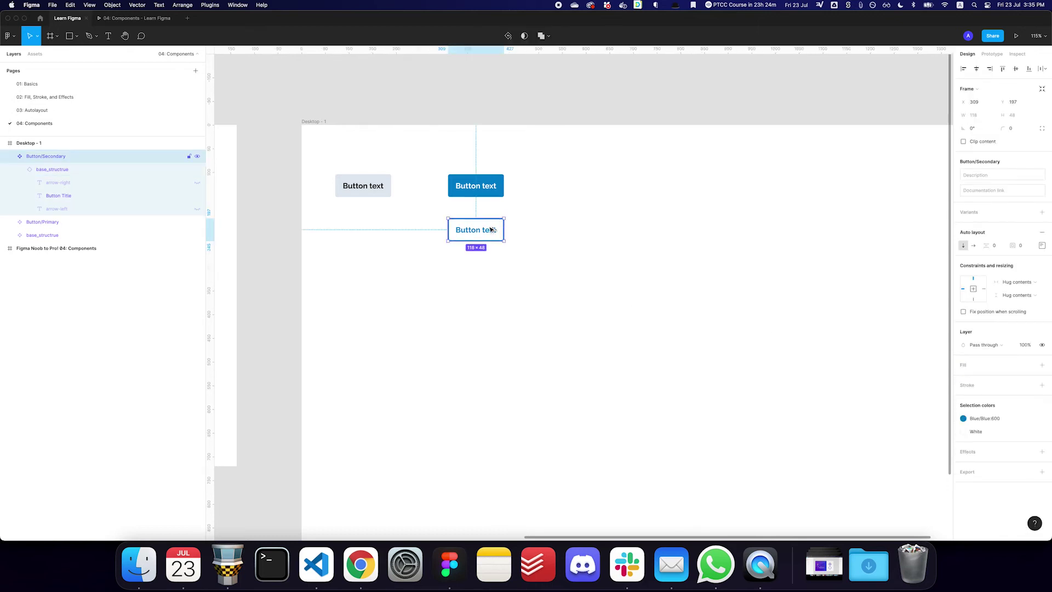
Step: Duplicate the Button/Secondary component directly below itself and detach the new instance
key(alt+l)
drag(491, 230, 490, 276)
key(super+alt+b)
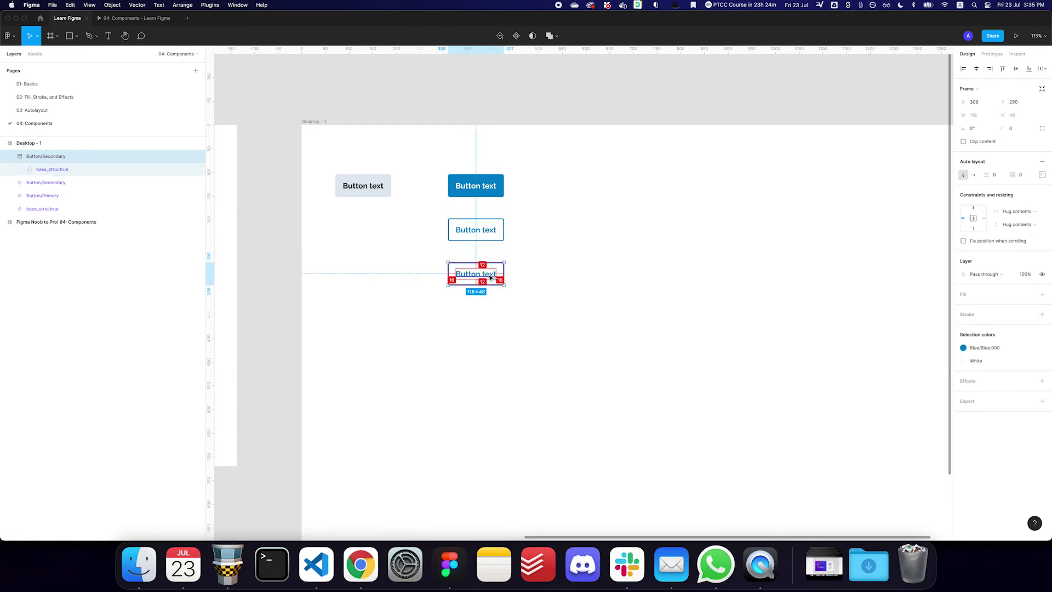
Step: Rename the detached frame as "Button/Tertiary" and turn it into a component
key(super+r)
key(alt+BackSpace)
text(Tertiar)
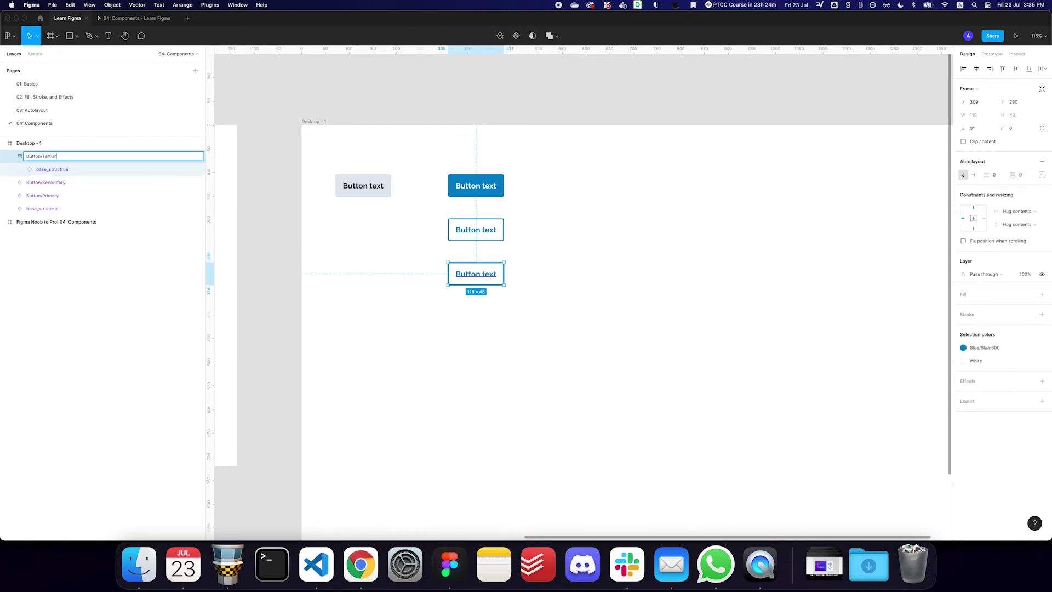
text(y)
key(Return)
key(super+alt+k)
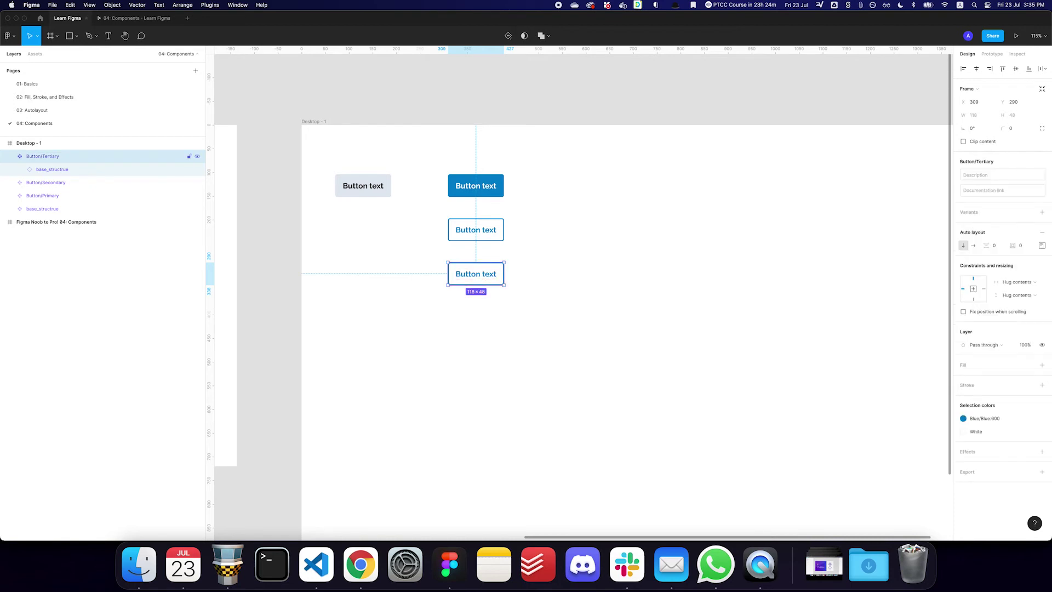
Step: Remove the stroke from the base_structrue instance inside Button/Tertiary and set its fill to the Blue/Blue:100 color style
scroll(490, 262, up, 5)
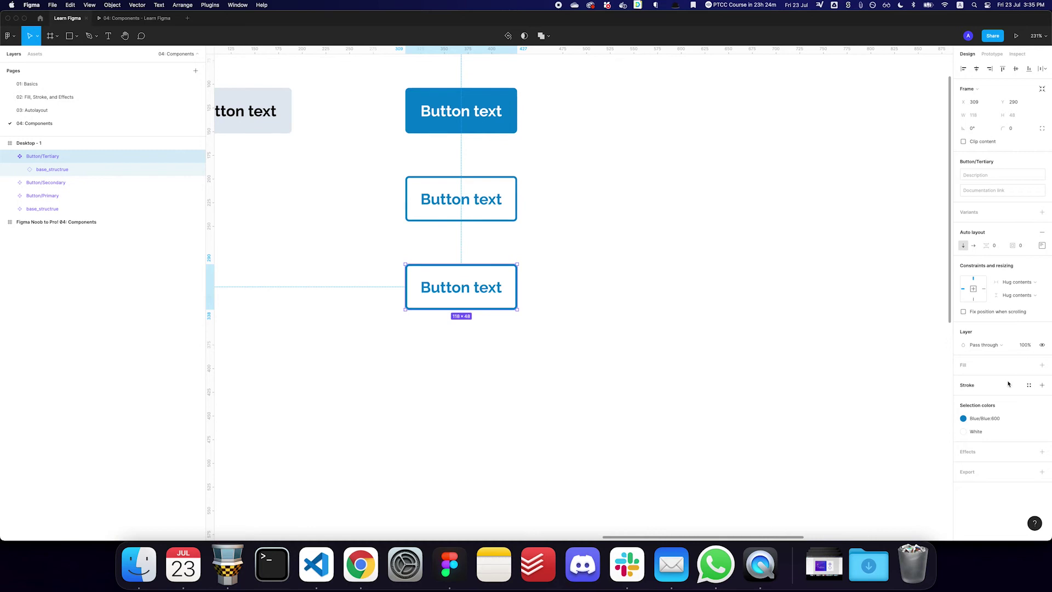
key(Return)
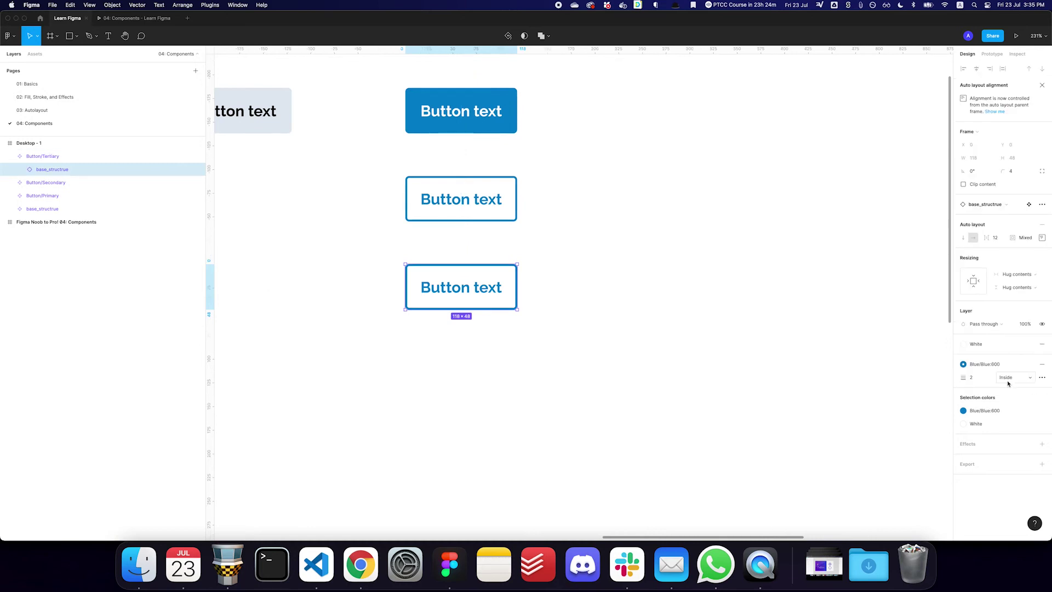
click(1042, 363)
click(975, 344)
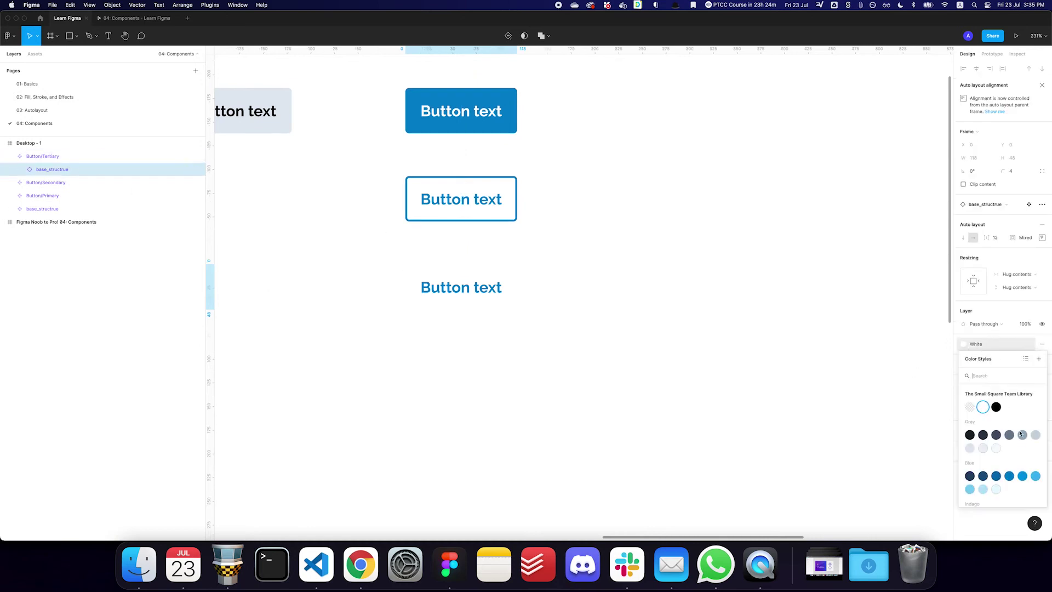
scroll(1007, 465, down, 2)
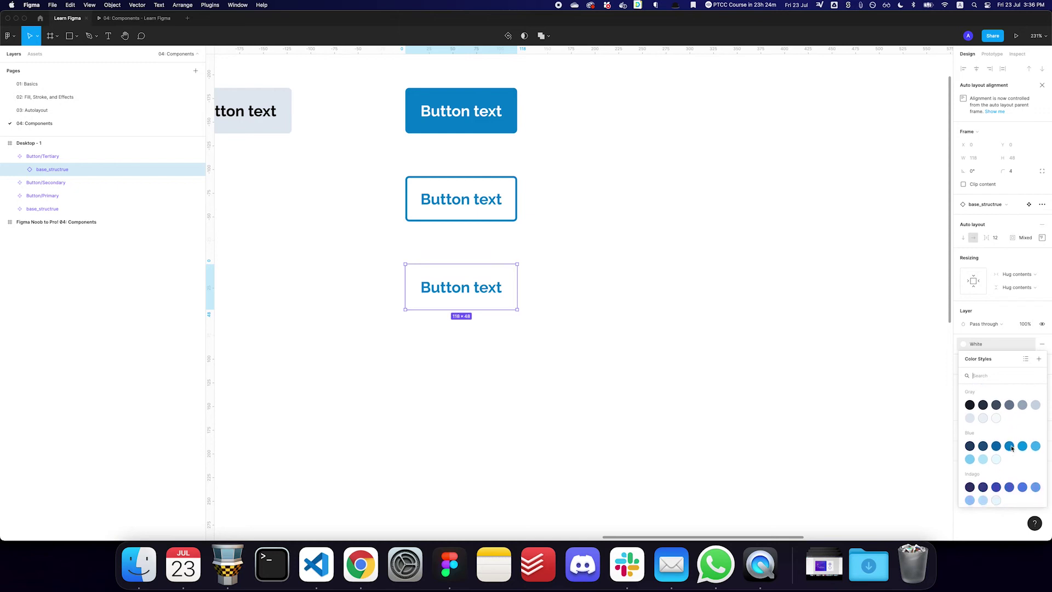
scroll(1008, 449, up, 1)
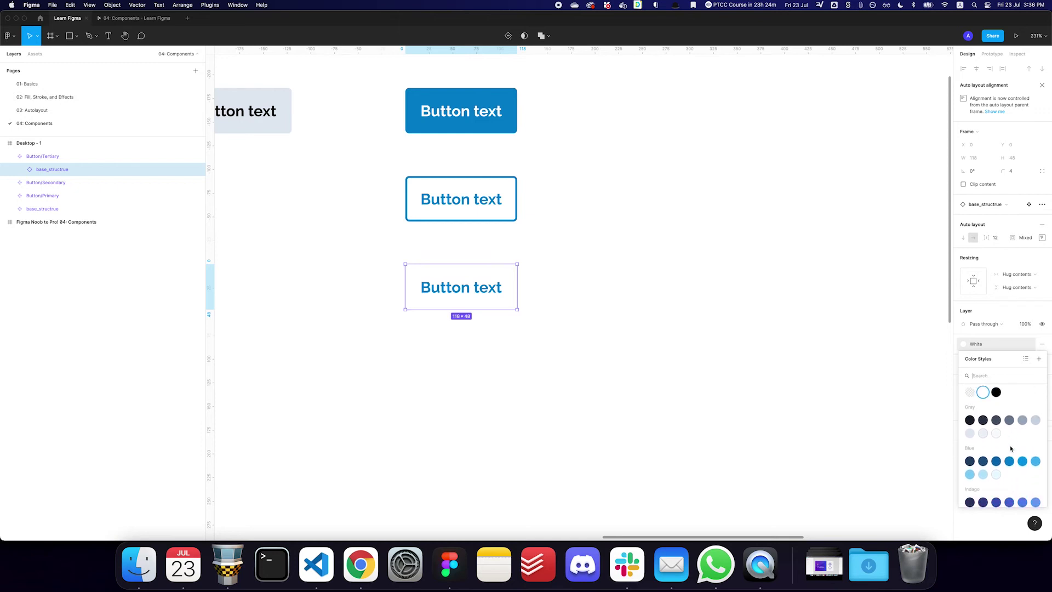
click(995, 471)
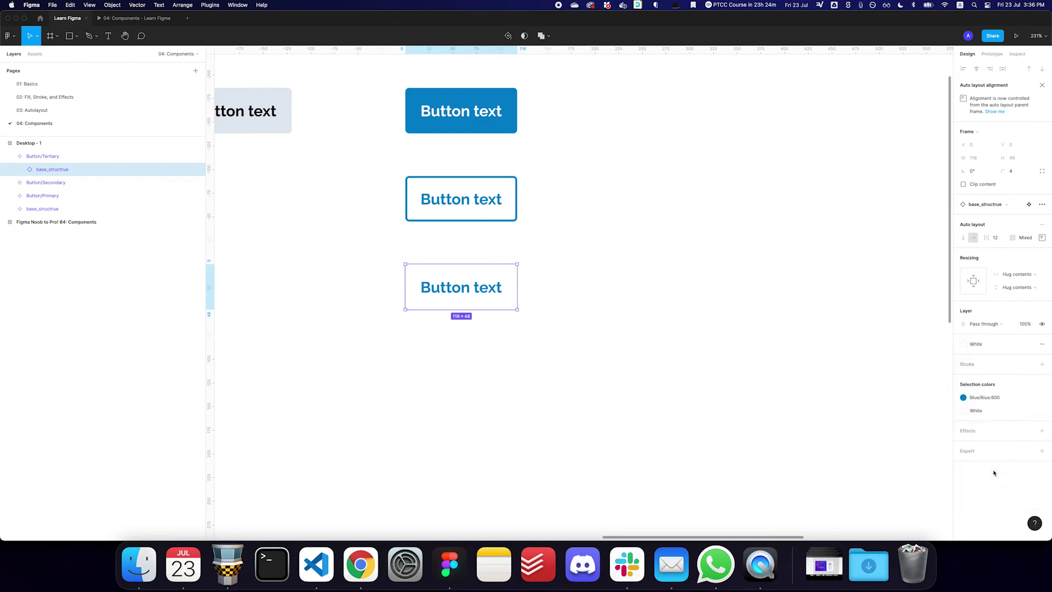
click(561, 333)
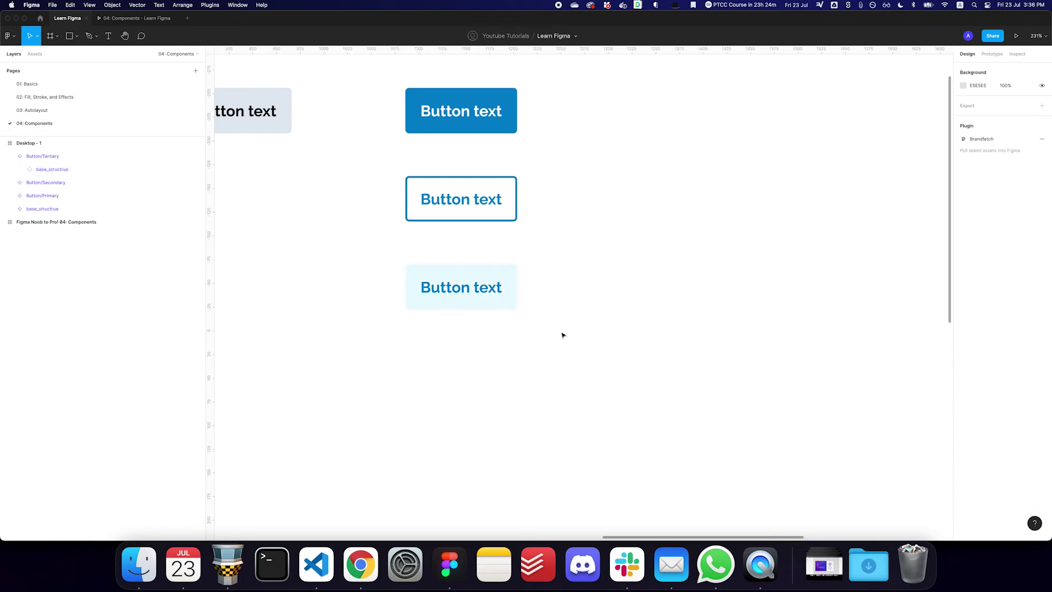
Step: Duplicate the Button/Tertiary component directly below itself and detach the new instance
click(481, 299)
key(alt+l)
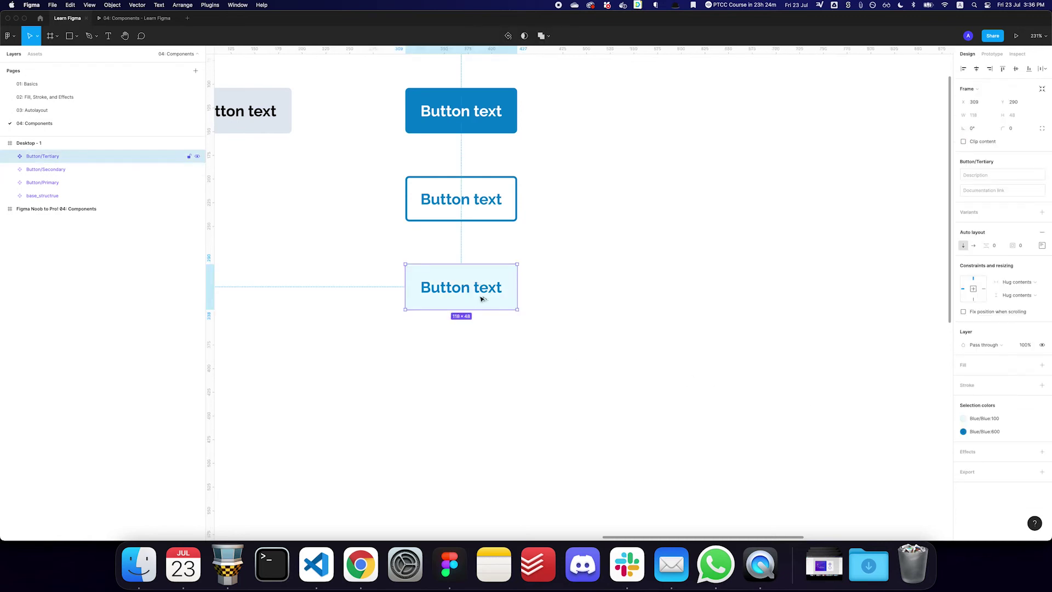
drag(481, 298, 480, 380)
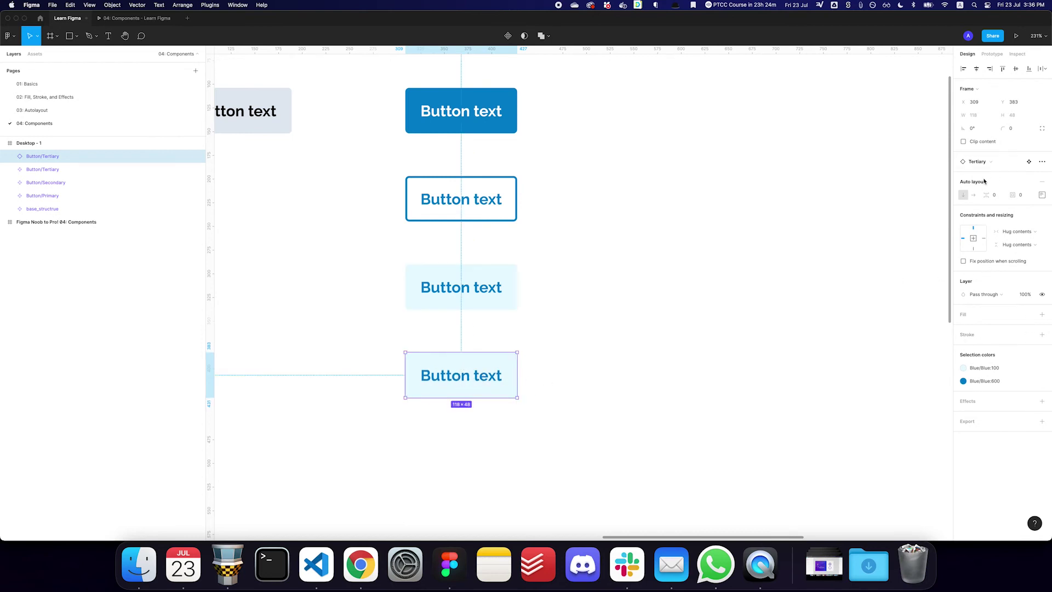
key(alt+super+b)
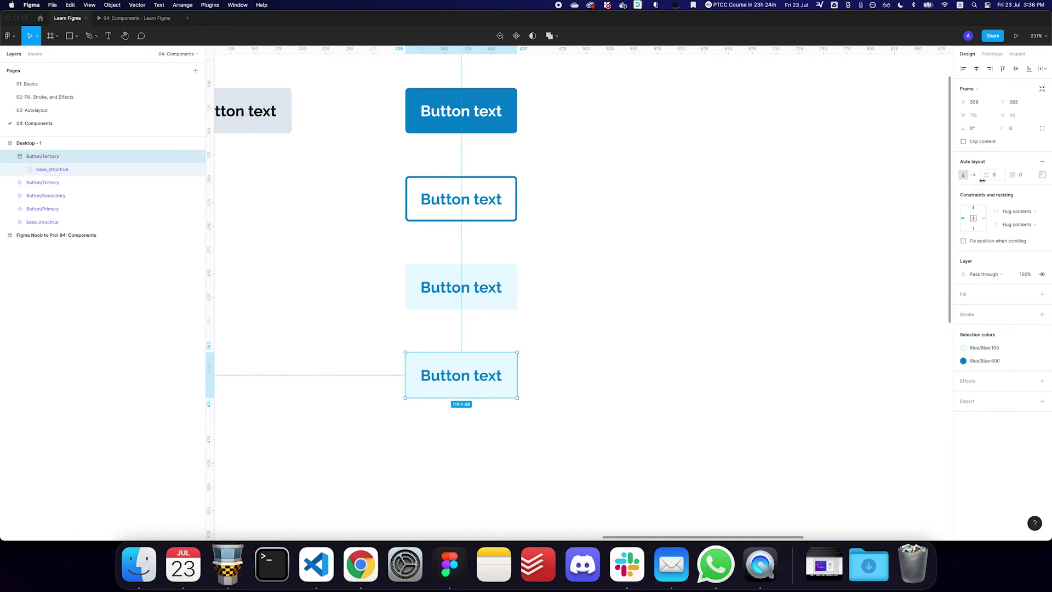
Step: Rename the detached frame as "Button/Disabled"
key(super+r)
key(Right)
key(alt+BackSpace)
text(Disab)
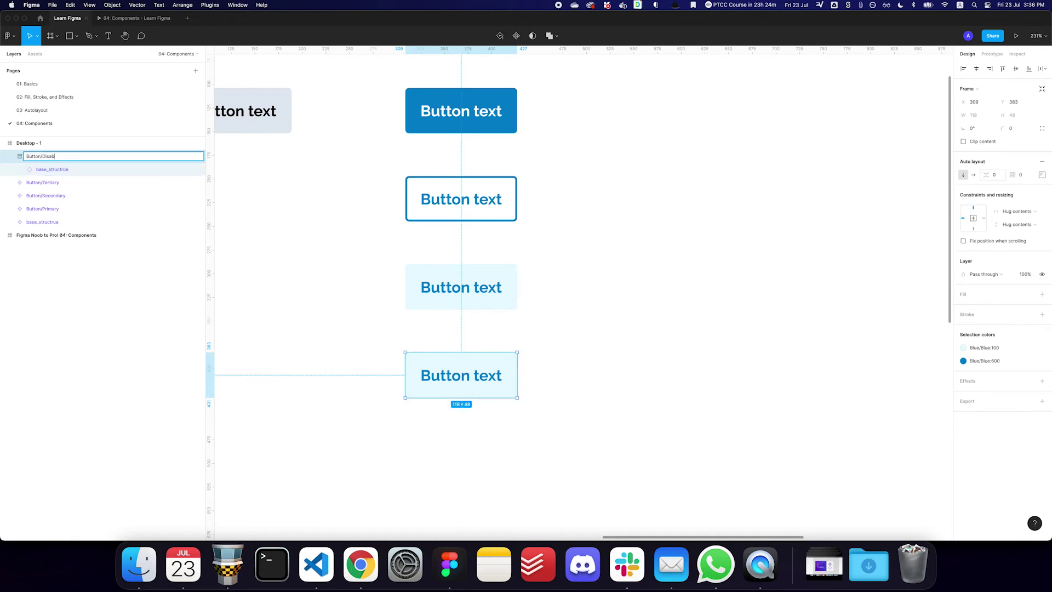
text(led)
key(Return)
key(Return)
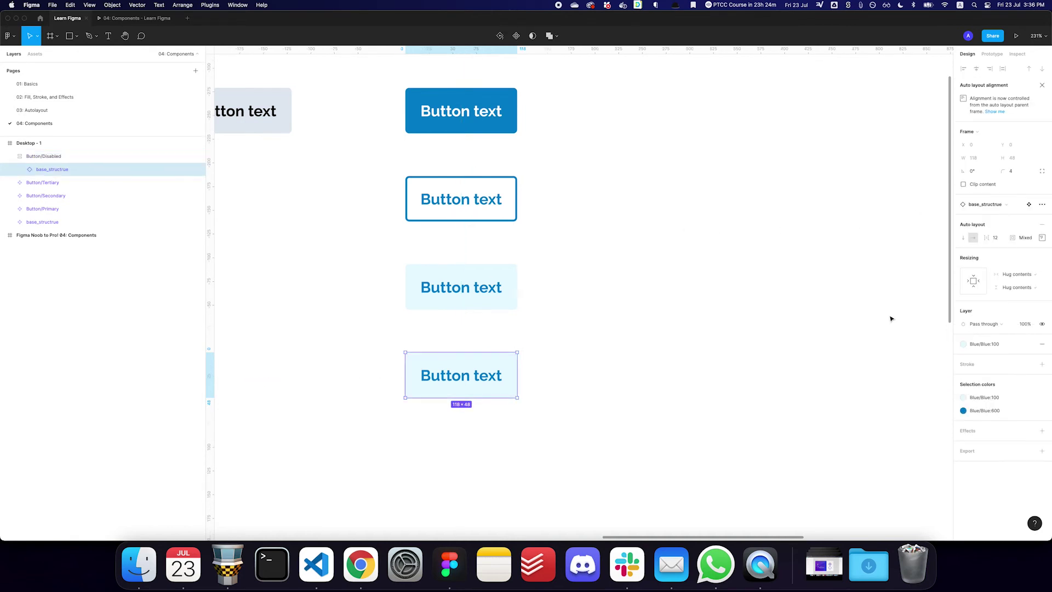
Step: Replace the fill of the base_structrue instance inside Button/Disabled with the Gray/Gray:200 color style
click(1042, 344)
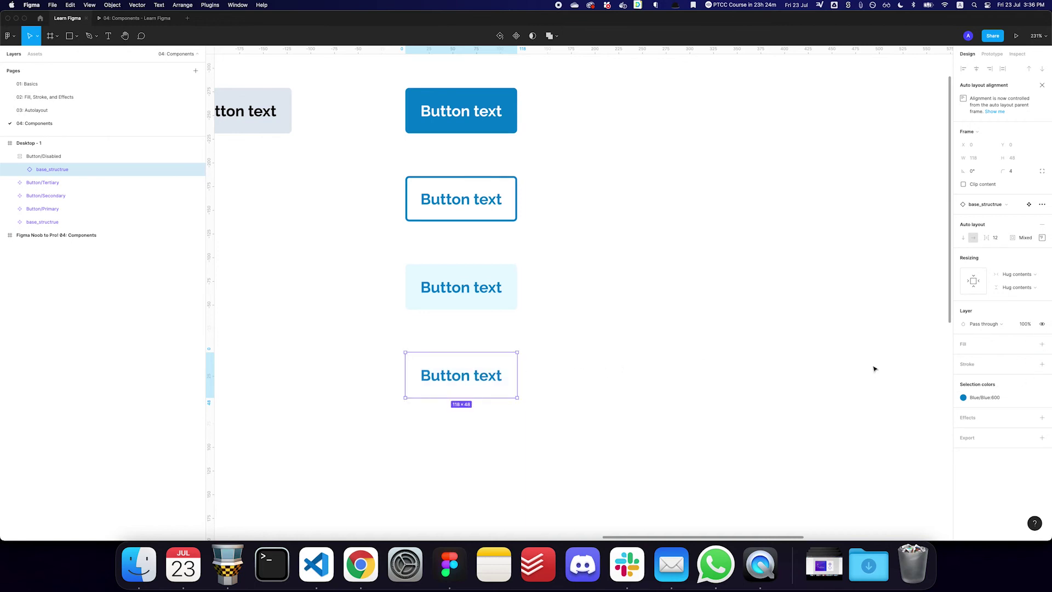
click(1029, 344)
click(985, 448)
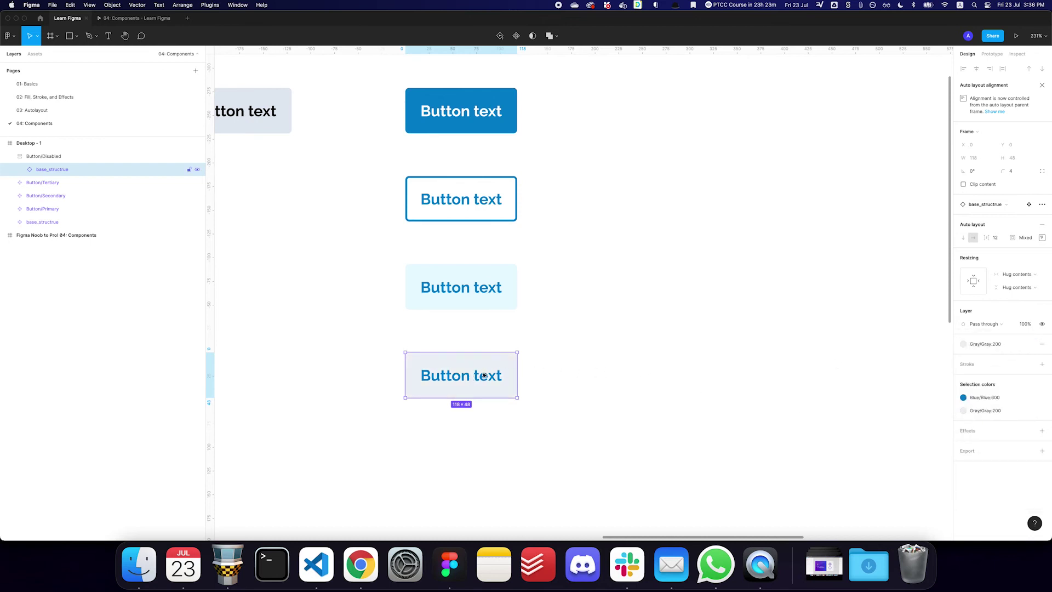
Step: Apply the Gray/Gray:600 color style to the Button Title text inside Button/Disabled
double_click(484, 376)
click(1029, 373)
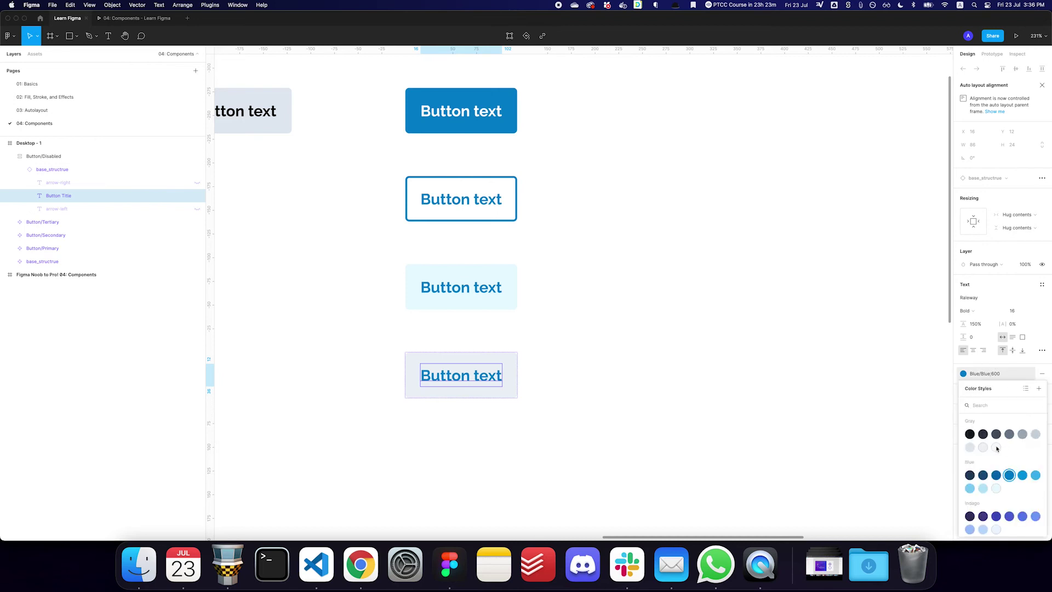
key(Escape)
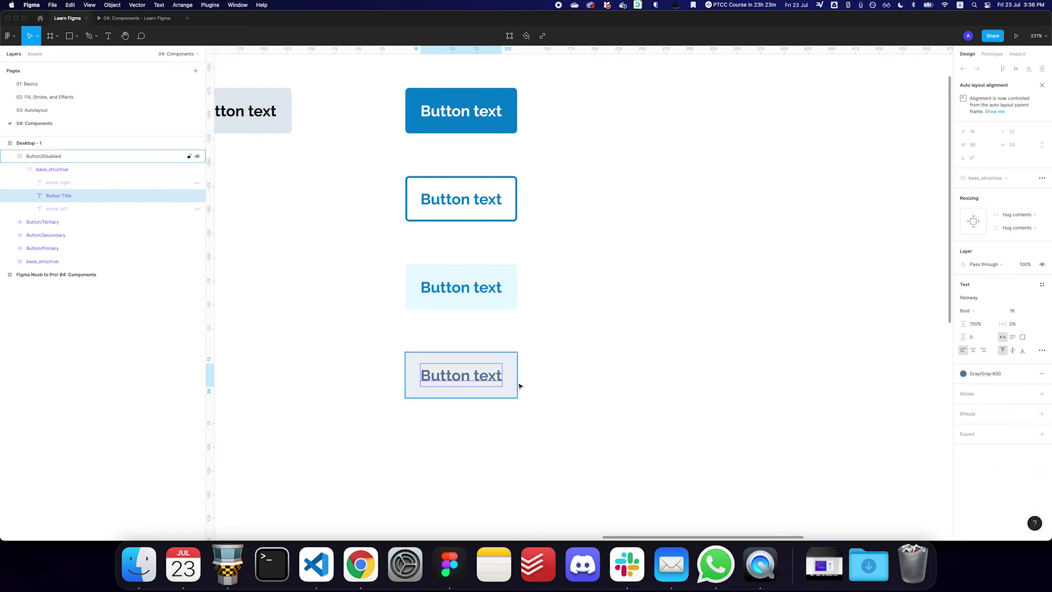
click(537, 380)
key(z)
alt+click(547, 382)
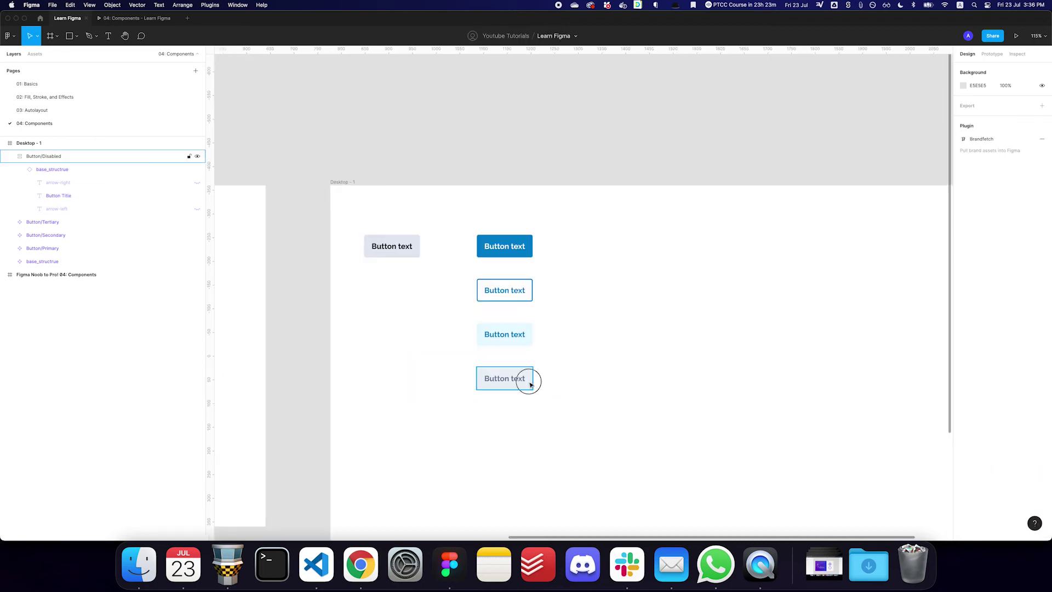
Step: Change the background color of the Button/Disabled frame to the Gray/Gray:100 color style
click(528, 381)
click(963, 347)
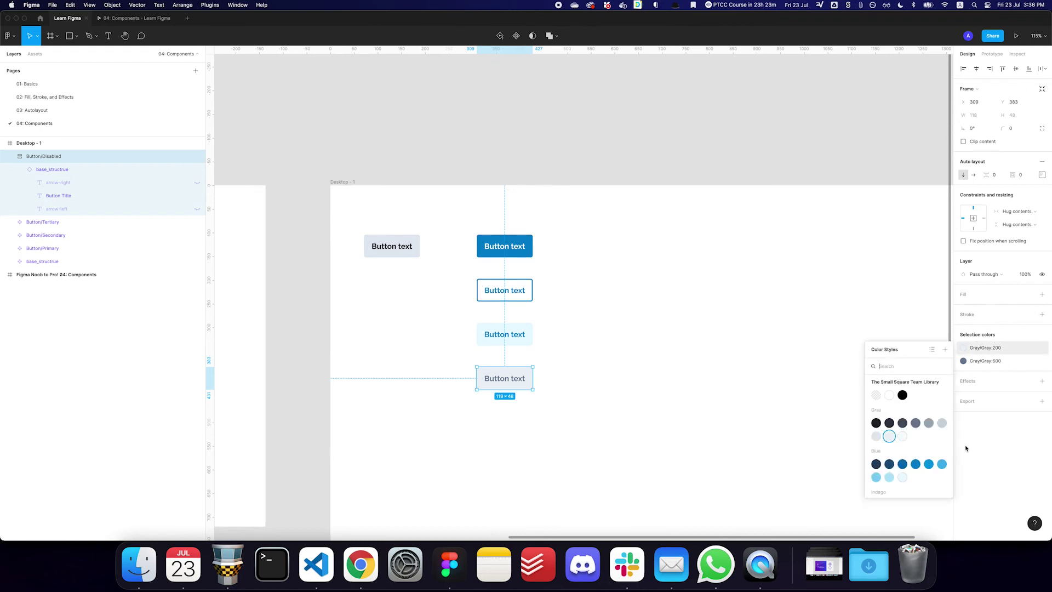
click(901, 436)
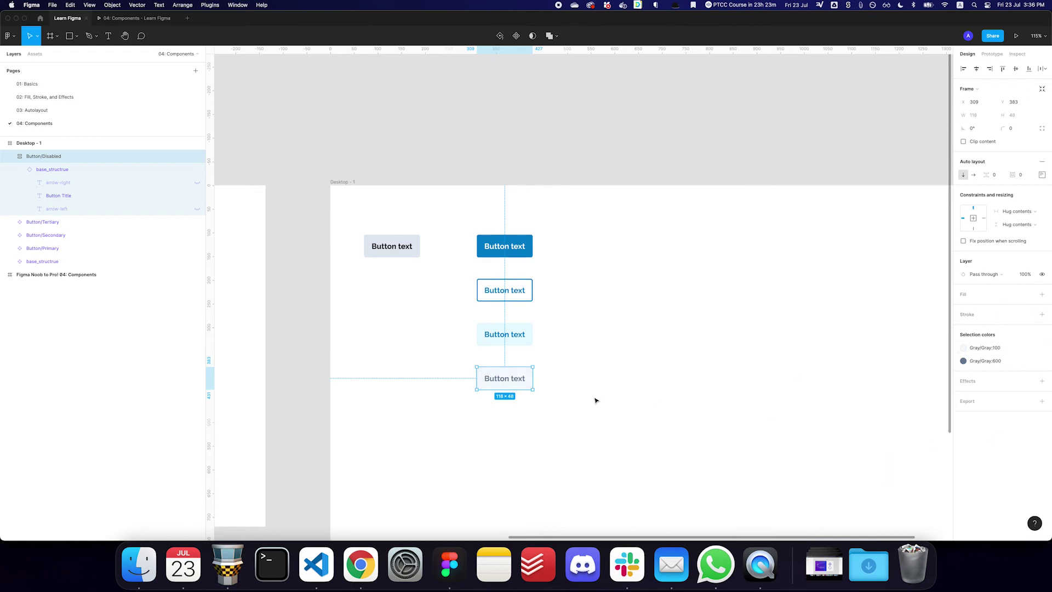
click(636, 403)
Step: Change the background color of the Button/Disabled frame to the Gray/Gray:400 color style
click(518, 386)
key(z)
click(520, 386)
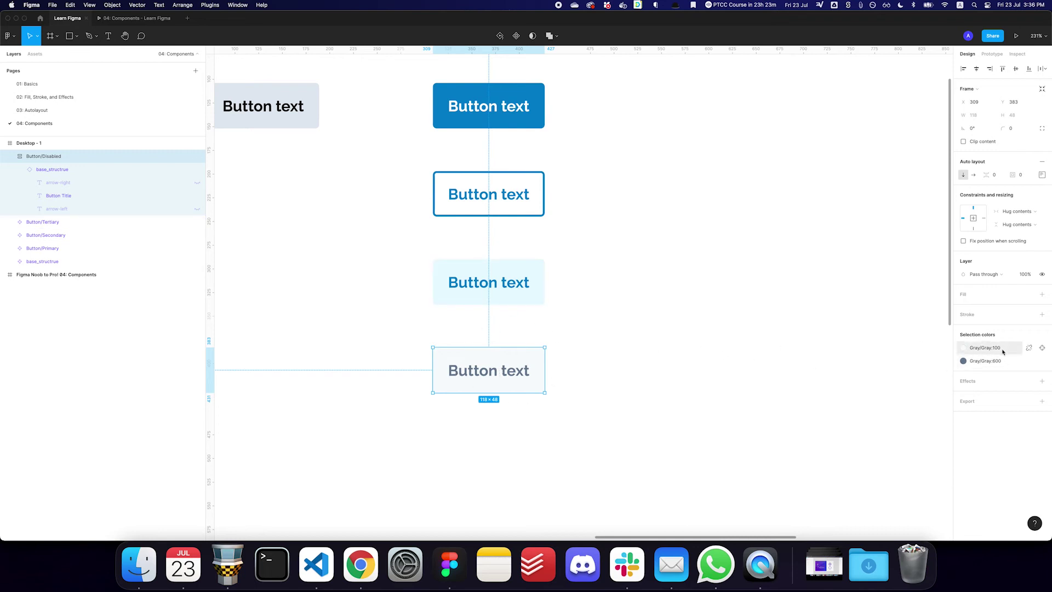
key(Return)
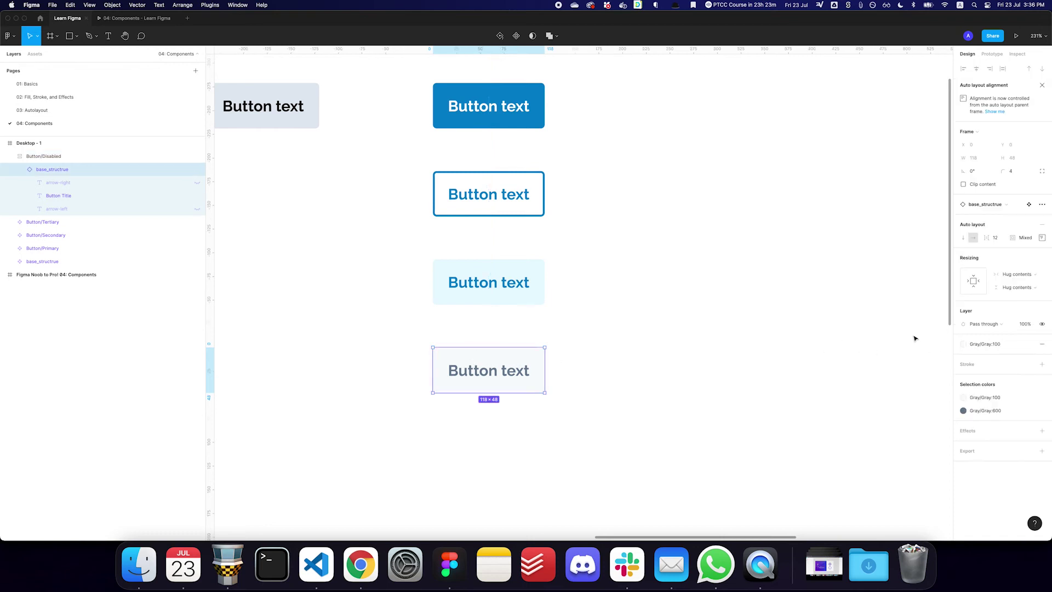
click(985, 343)
click(586, 351)
click(531, 368)
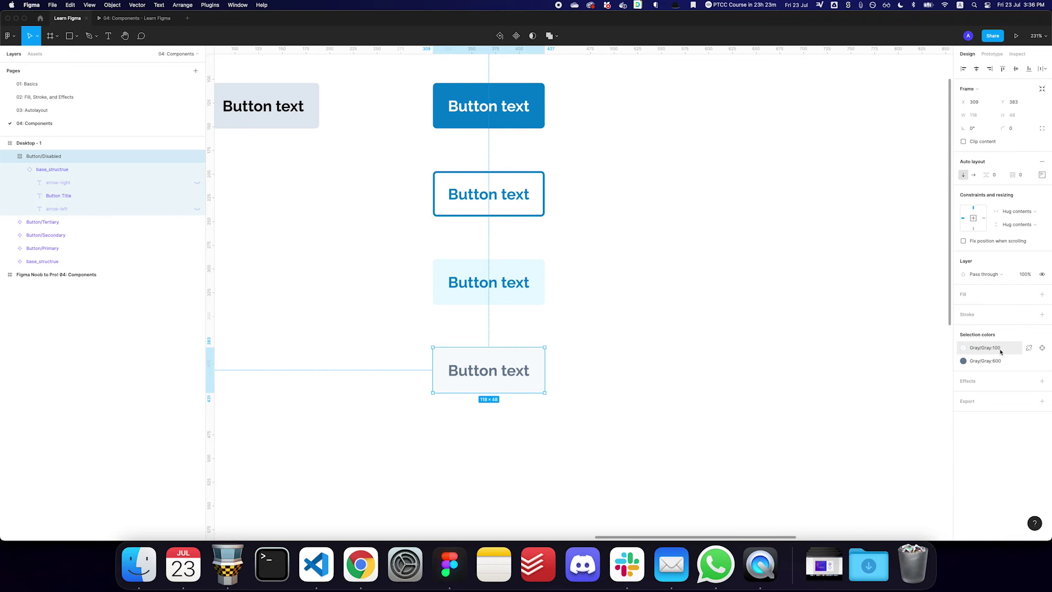
click(995, 353)
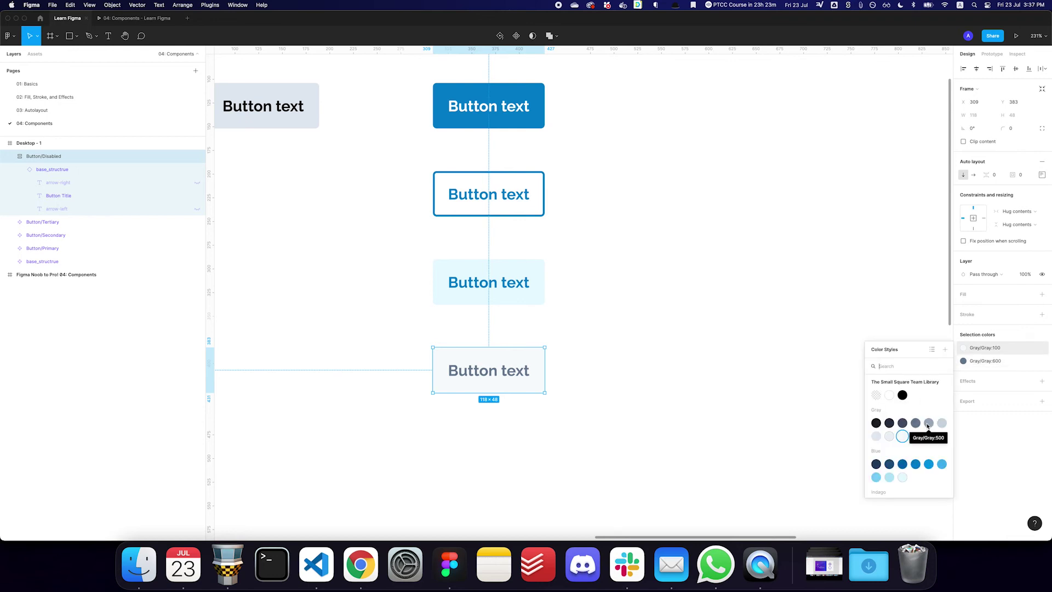
key(Escape)
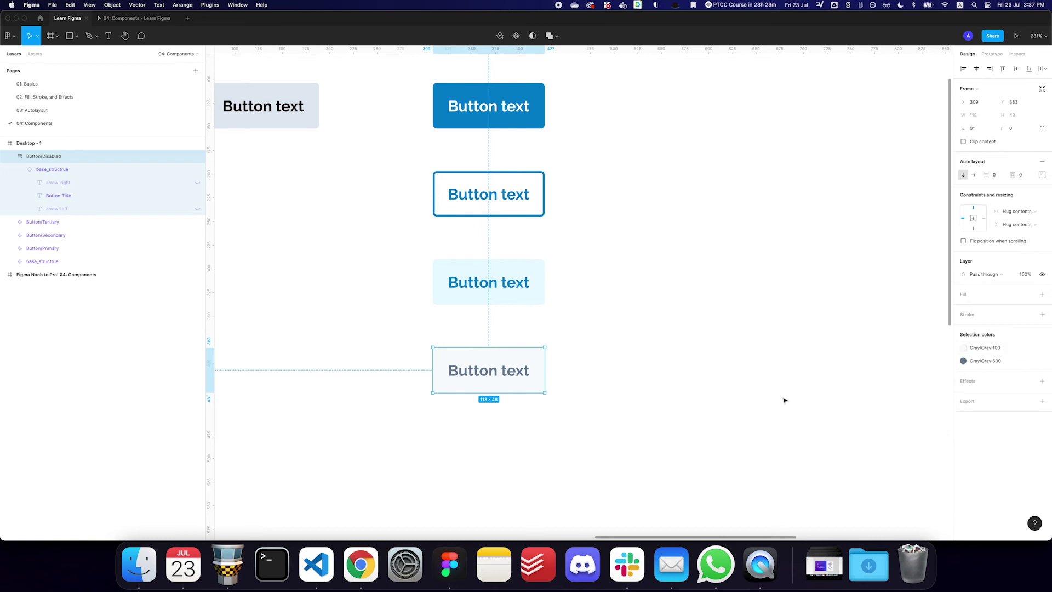
key(super+z)
click(658, 377)
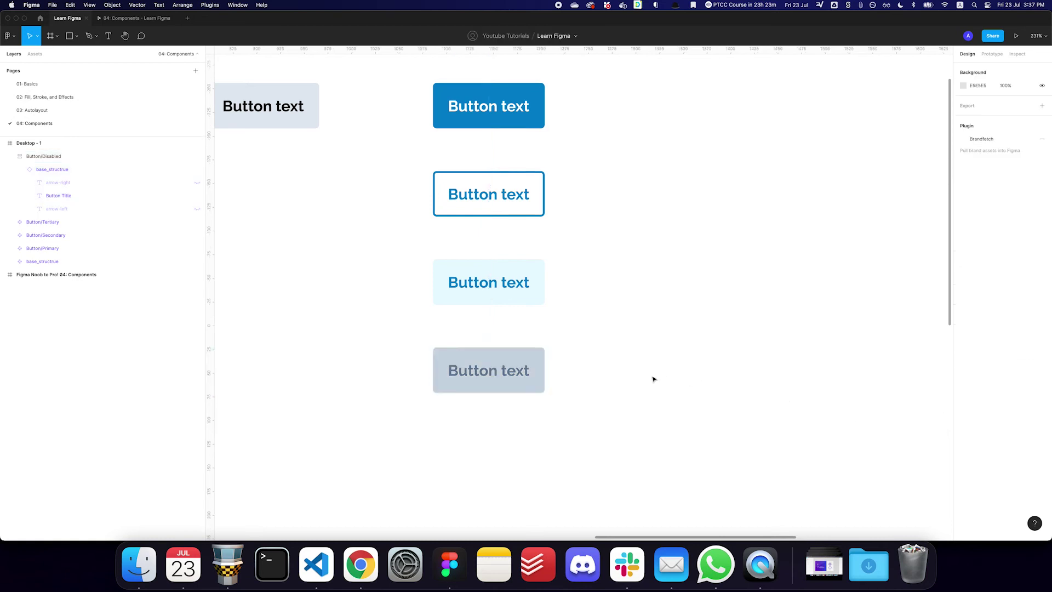
Step: Set the Button/Disabled background to the Gray/Gray:300 color style and turn the frame into a component
click(498, 368)
click(999, 347)
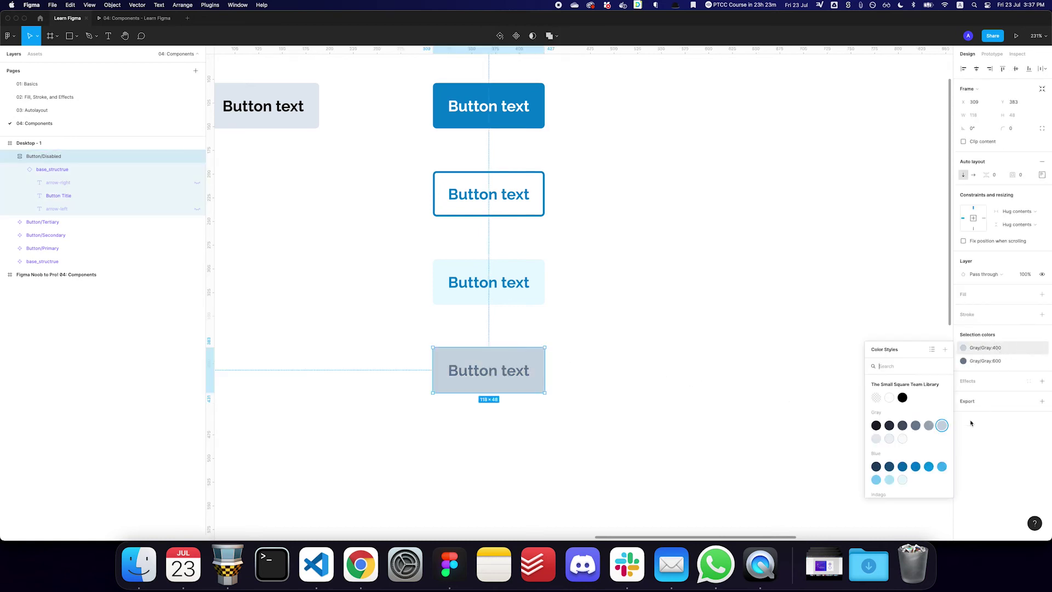
key(Escape)
click(714, 392)
click(515, 387)
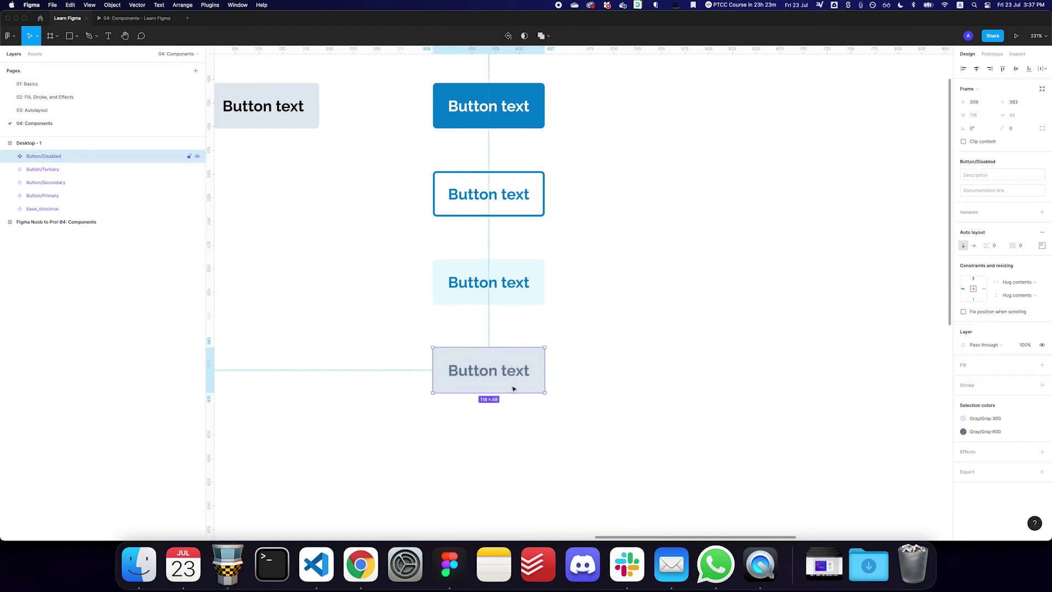
click(625, 331)
Step: Place a copy of the Button/Primary component as an instance in the empty area to the right of the button column
scroll(624, 331, down, 5)
drag(575, 324, 449, 297)
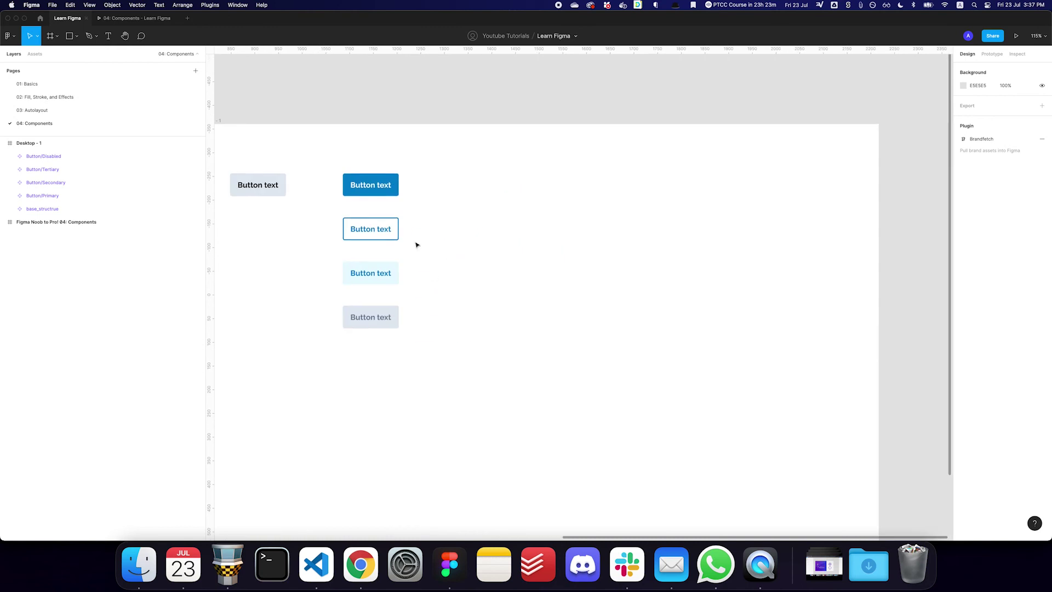
click(373, 186)
alt+drag(373, 186, 572, 229)
Step: Change the new Button/Primary instance's text to "I love this button" and move the instance slightly right and down
double_click(572, 229)
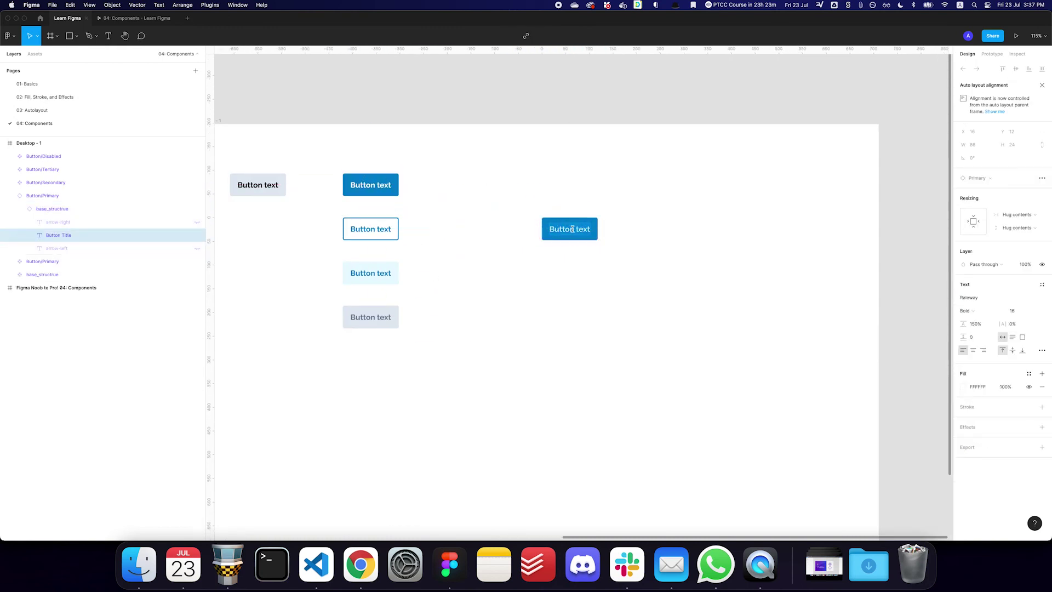
key(Return)
text(I love this button)
mouse_move(618, 241)
mouse_down()
mouse_move(653, 245)
mouse_move(618, 248)
mouse_up()
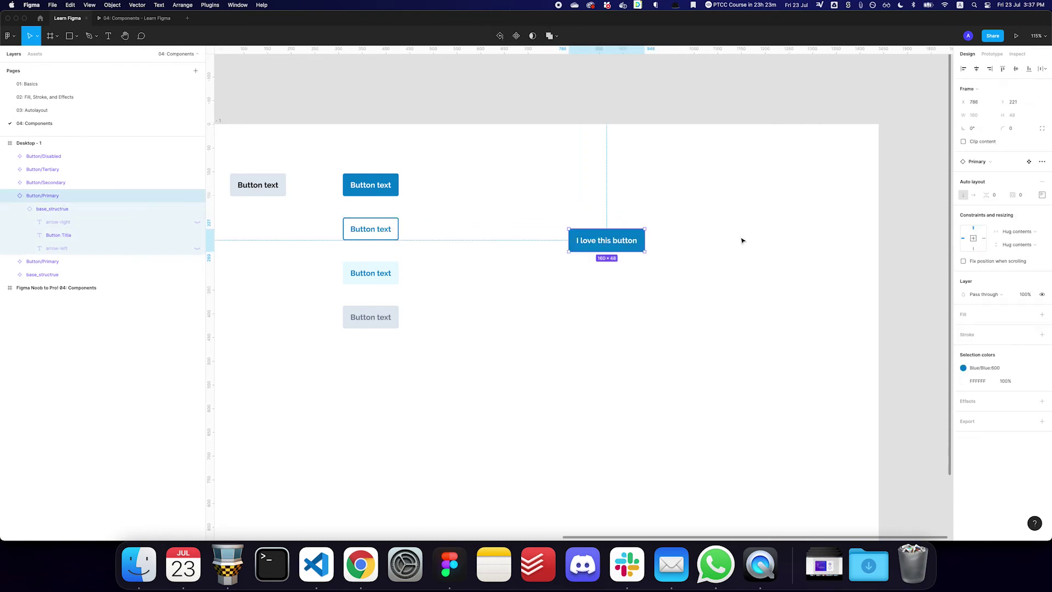
Step: Swap the "I love this button" instance to the Tertiary button component
click(988, 165)
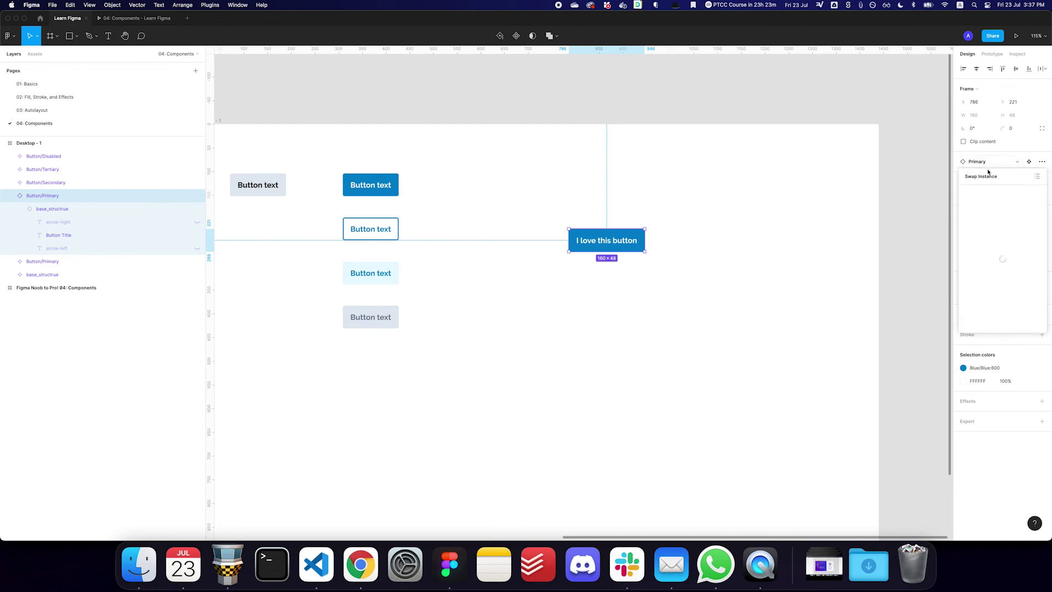
click(961, 162)
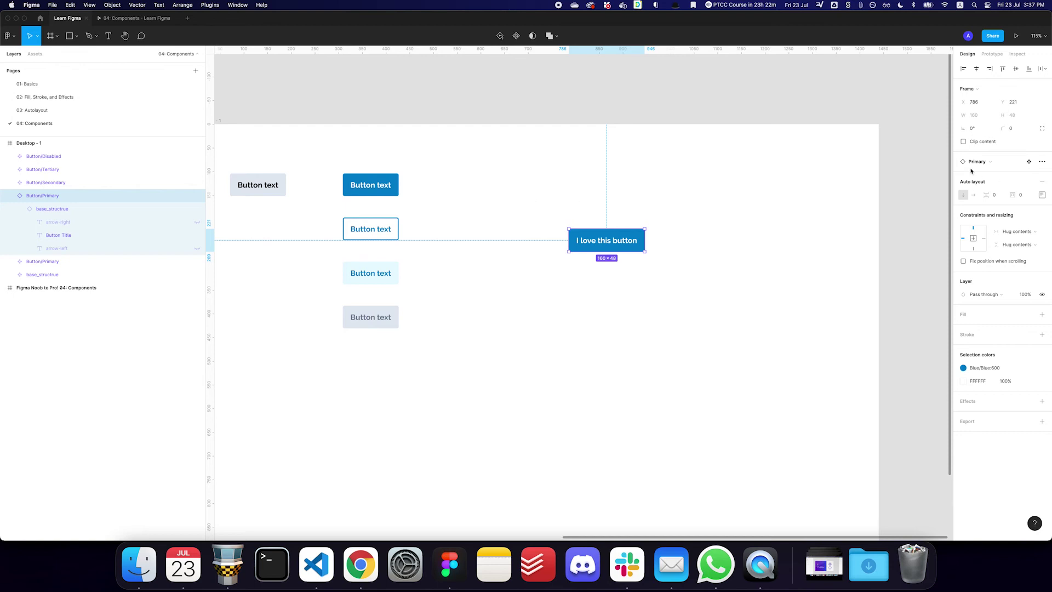
click(973, 163)
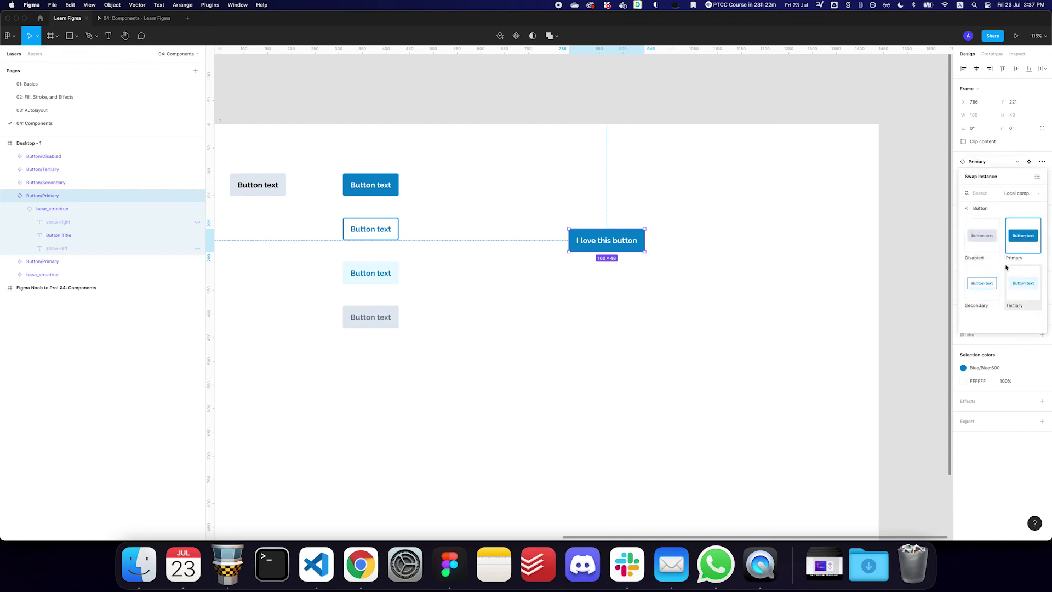
click(1019, 284)
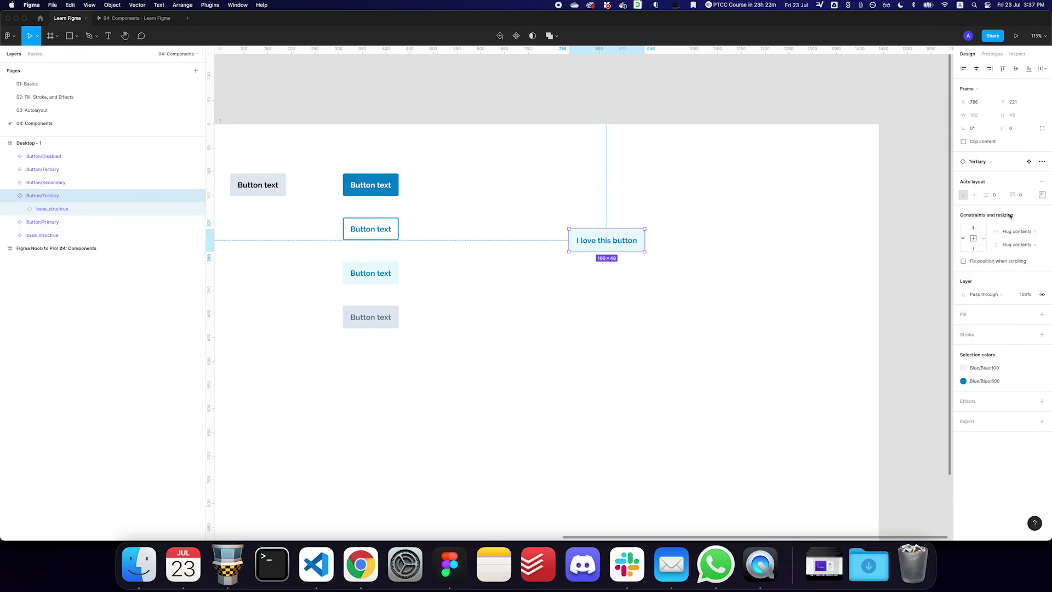
Step: Swap the "I love this button" instance to the Disabled component and then to the Secondary component
click(981, 163)
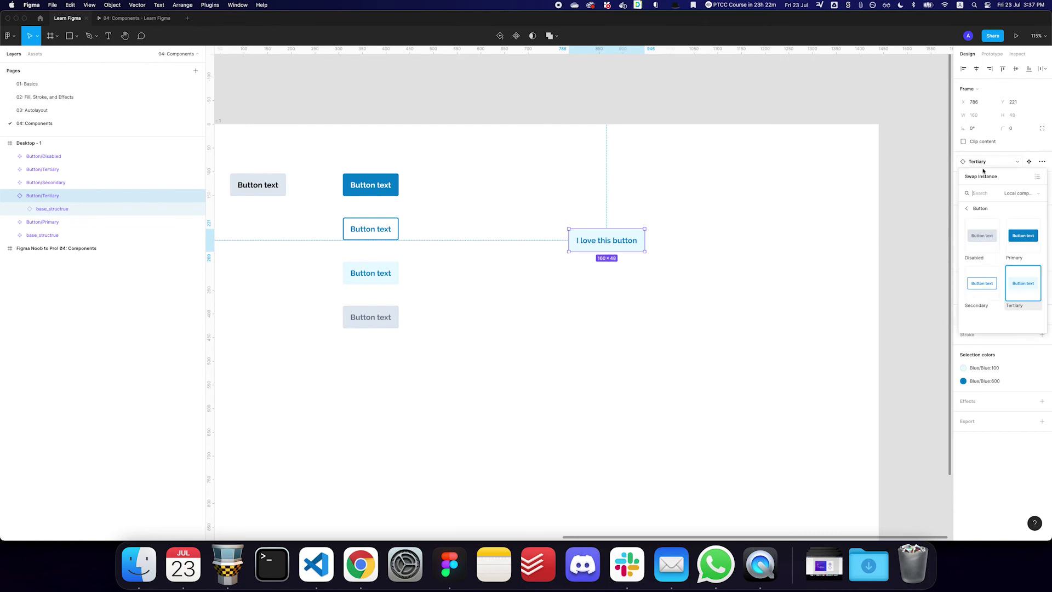
click(982, 235)
click(981, 162)
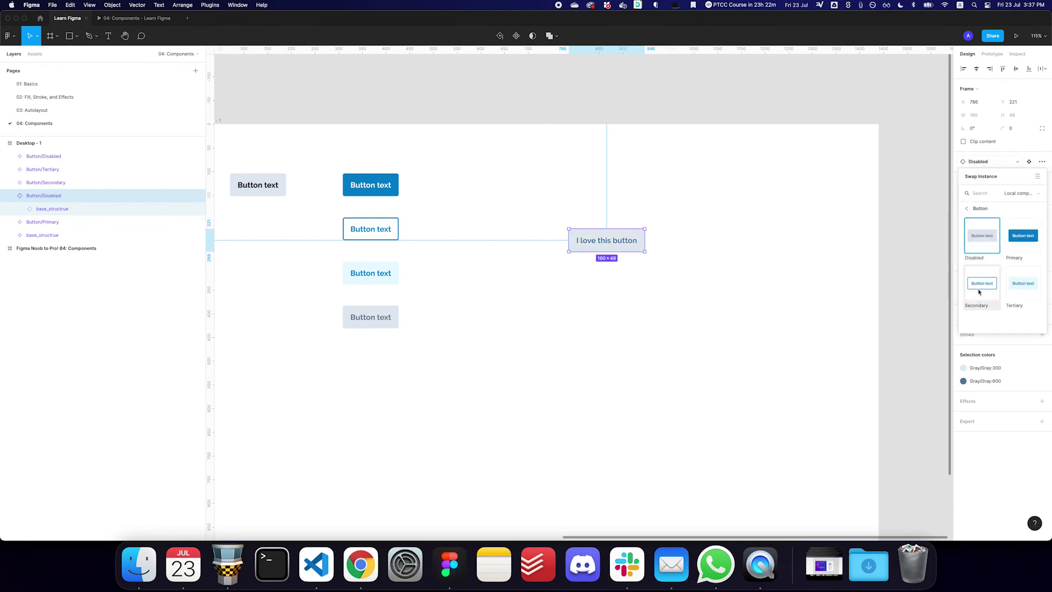
click(982, 285)
click(722, 286)
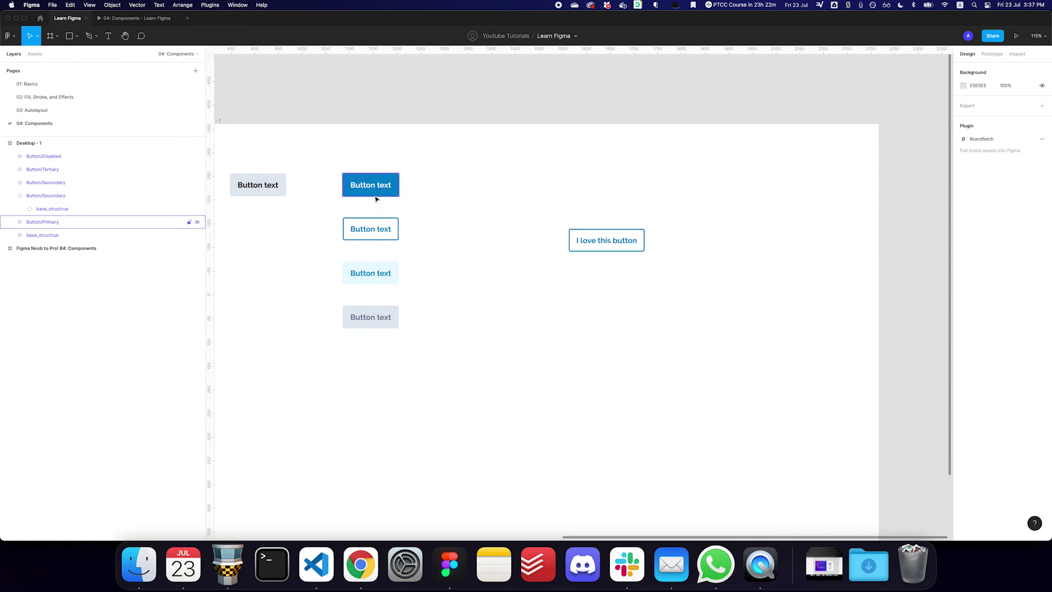
Step: Inspect the instance's text layer and the base_structrue component's alignment and padding settings
double_click(258, 185)
click(598, 242)
double_click(601, 241)
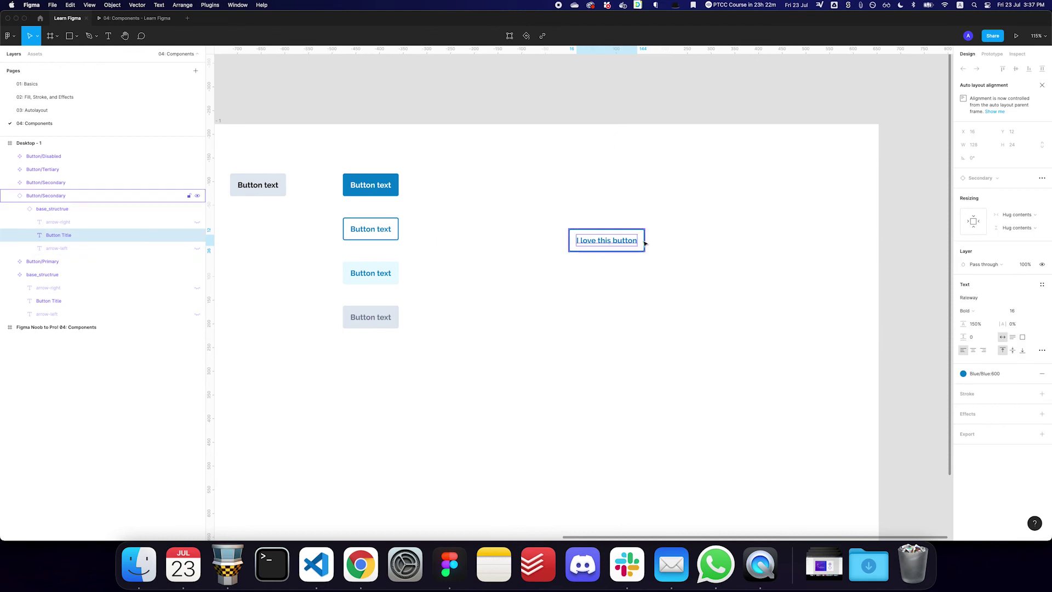
click(644, 244)
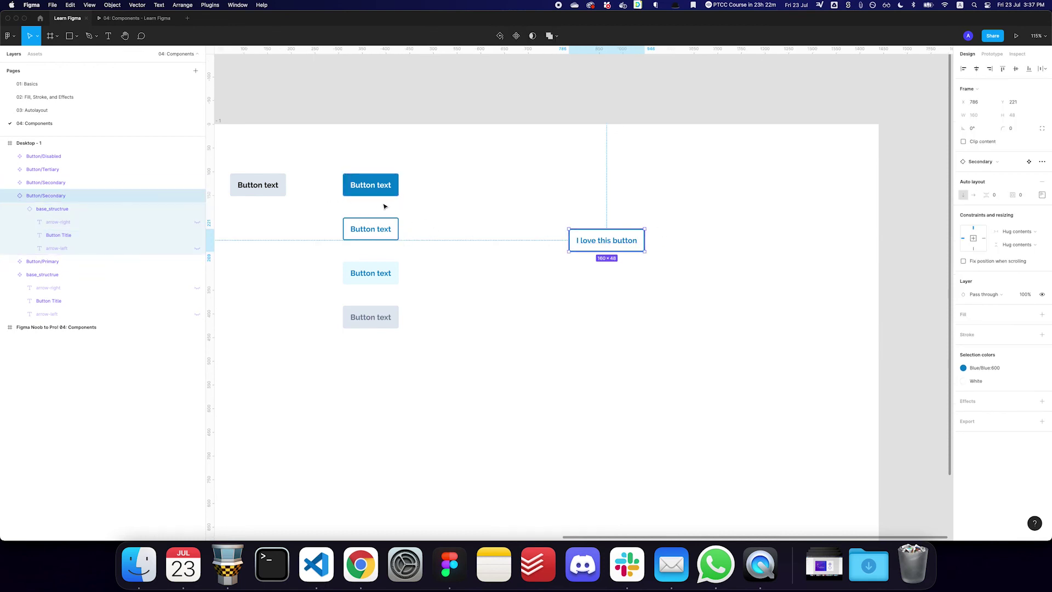
click(270, 188)
drag(268, 187, 317, 202)
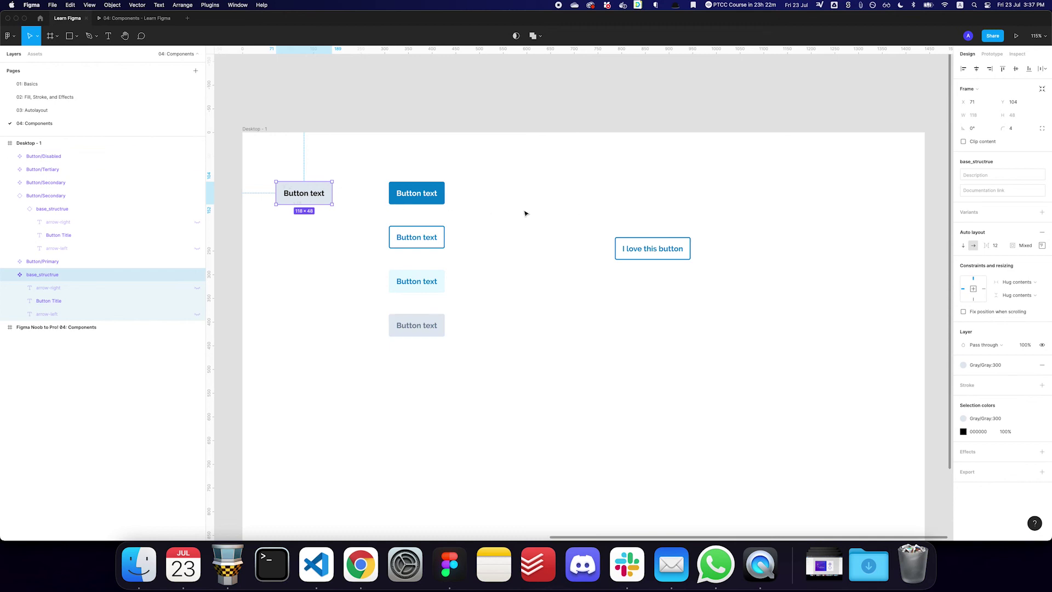
click(1043, 245)
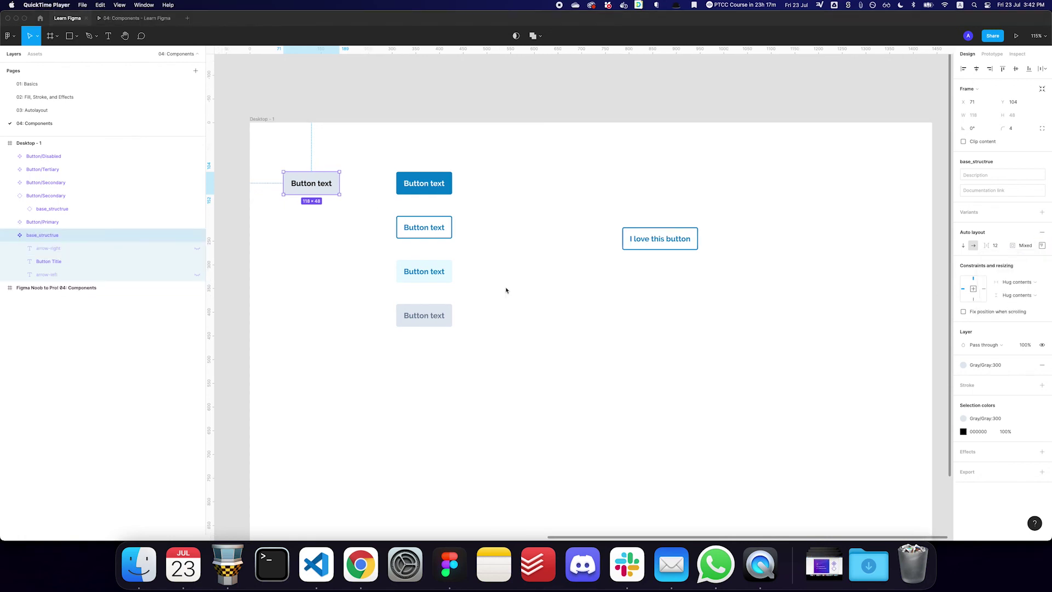
click(506, 291)
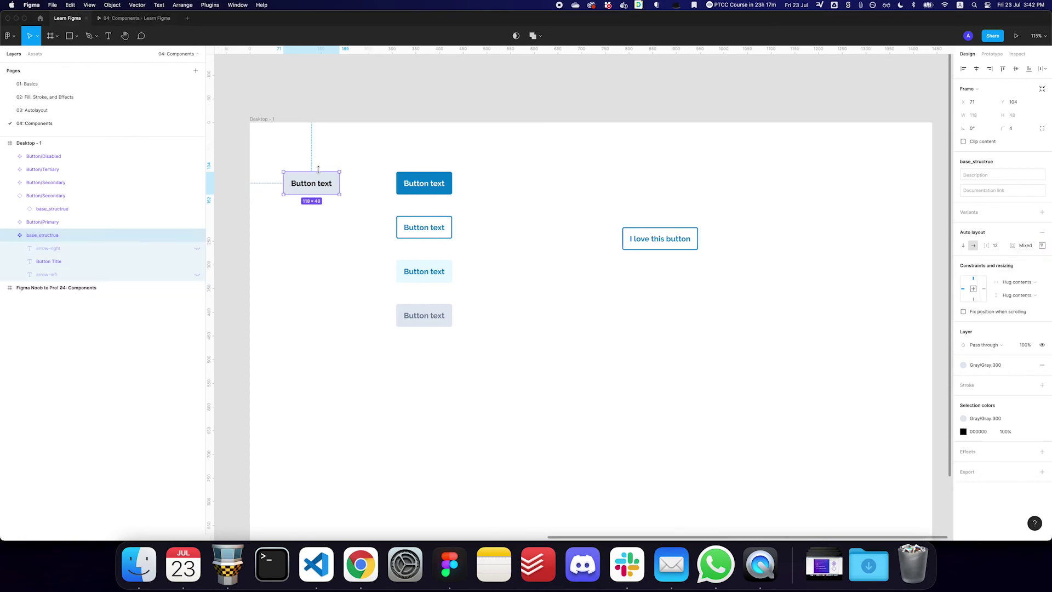
click(343, 164)
click(321, 188)
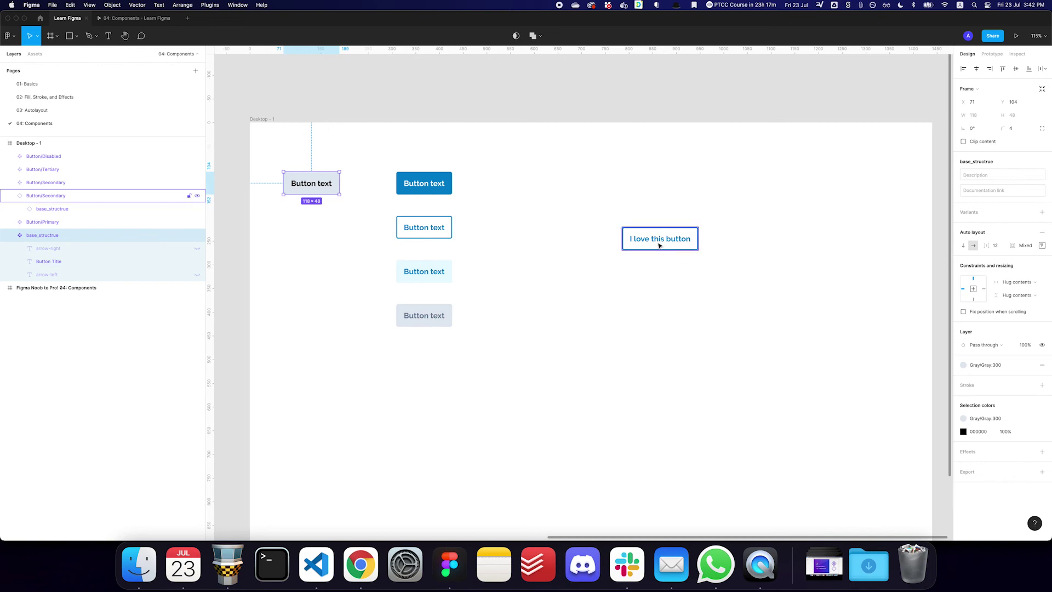
Step: Collapse the expanded layers and delete the "I love this button" instance
click(437, 191)
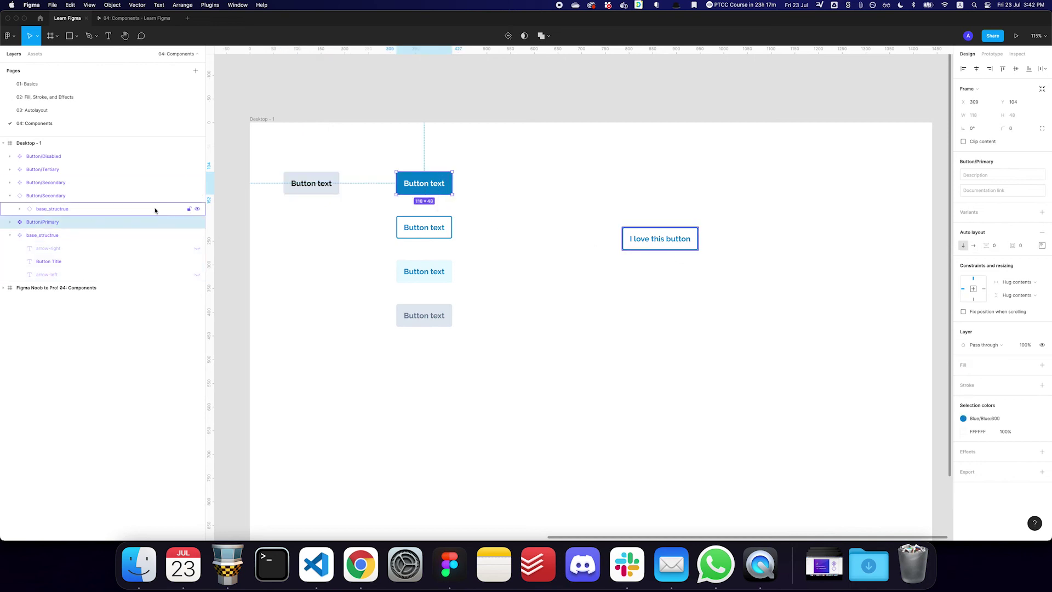
key(alt+l)
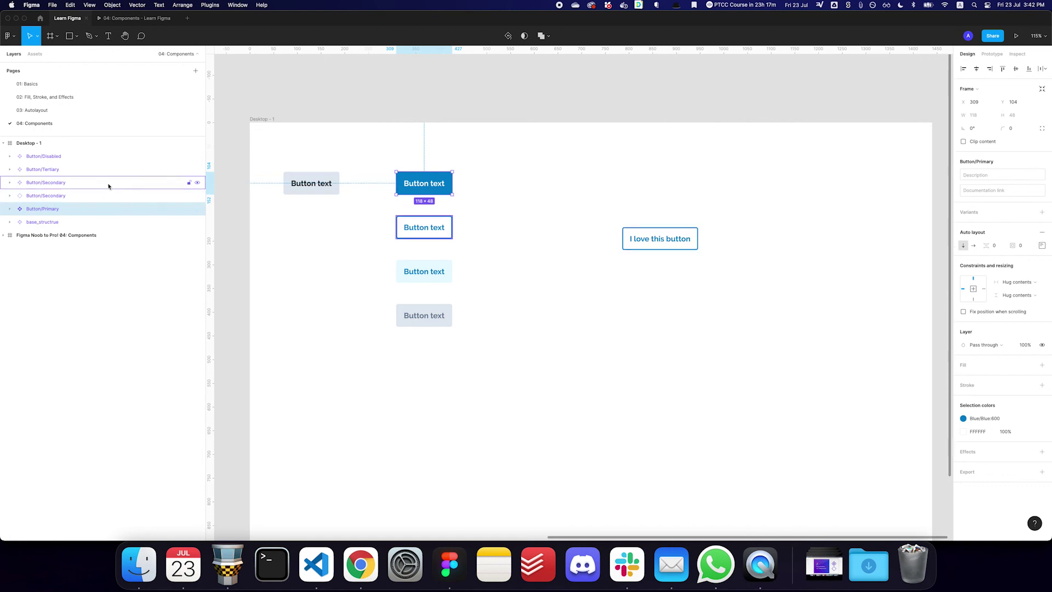
click(52, 196)
key(Delete)
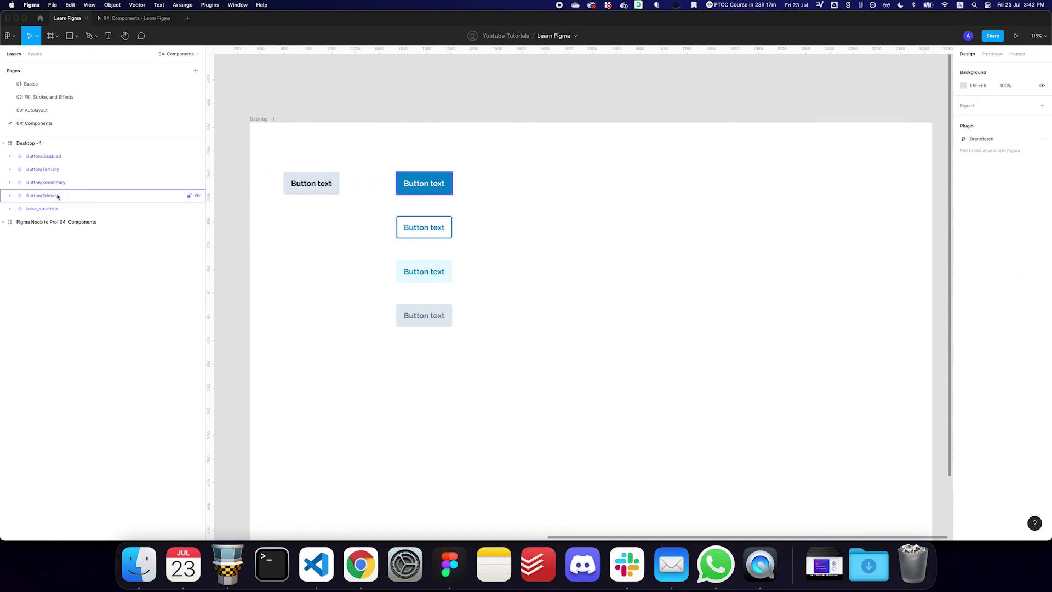
Step: Examine the slash naming of the Button/Primary and Button/Disabled components, leaving the names as they are
click(58, 196)
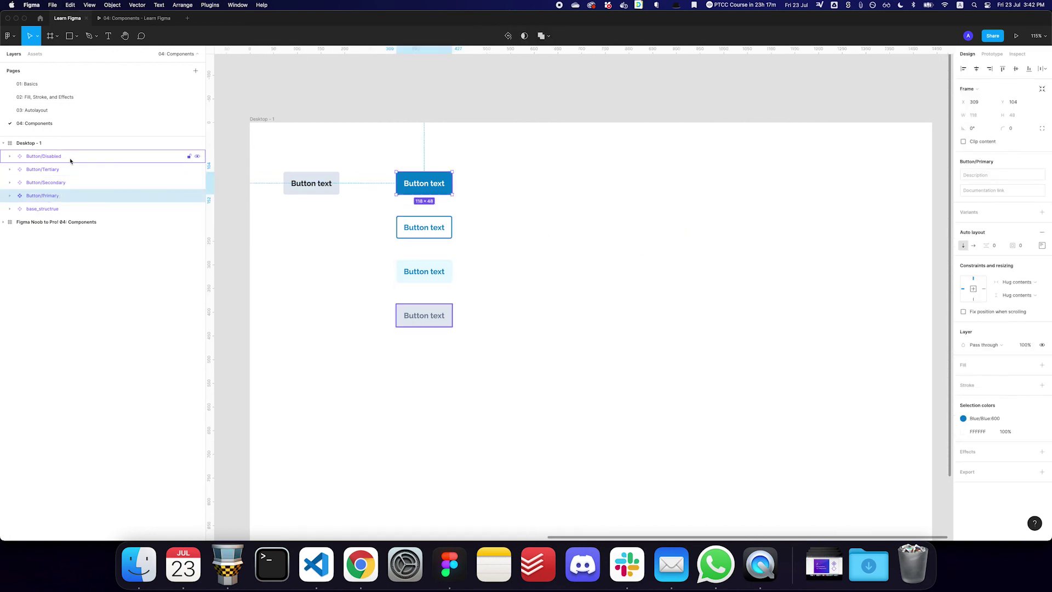
click(381, 225)
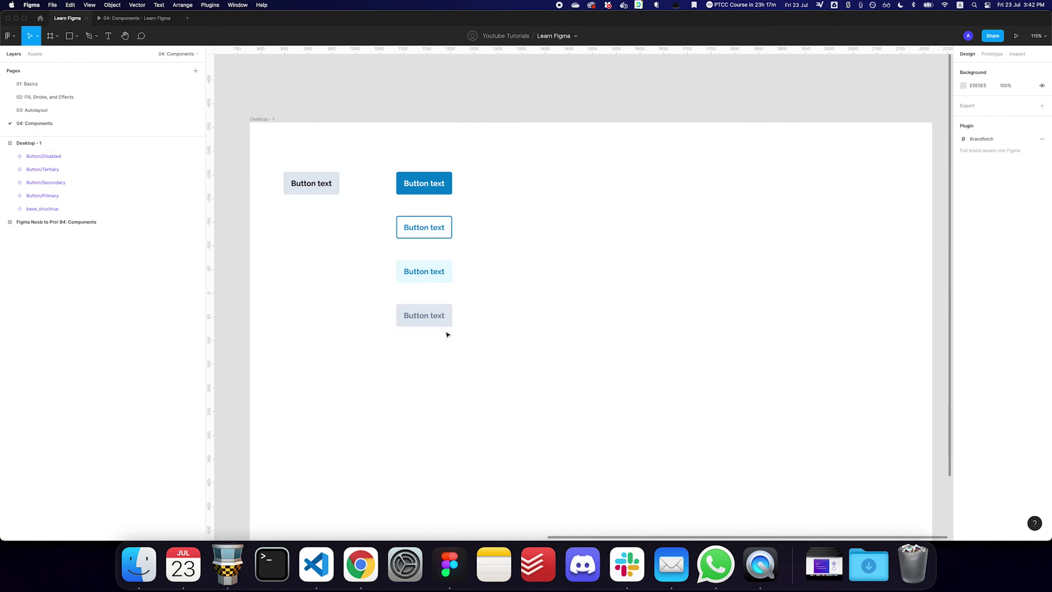
click(438, 317)
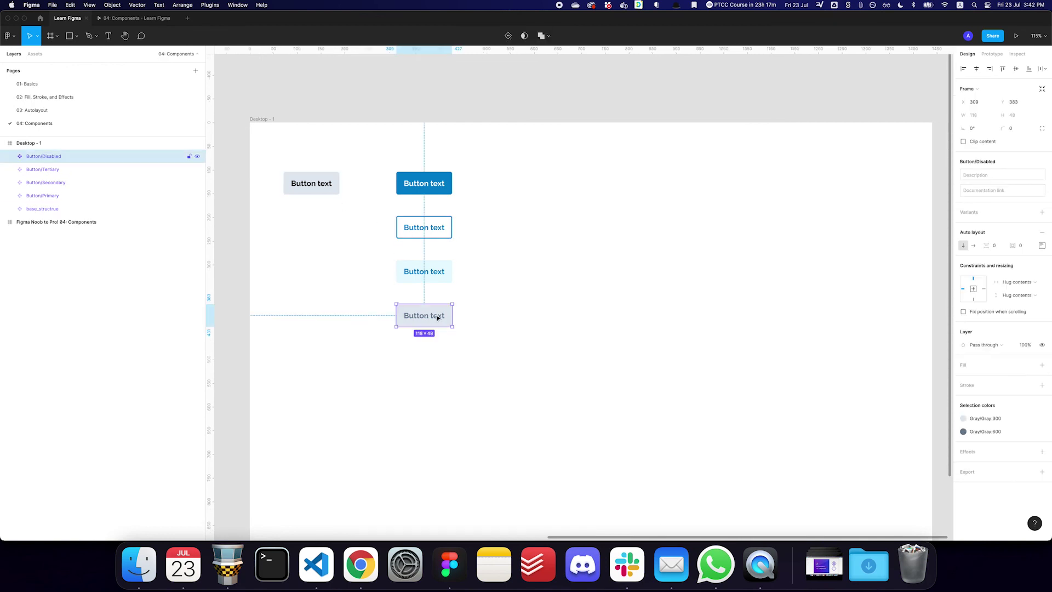
key(super+r)
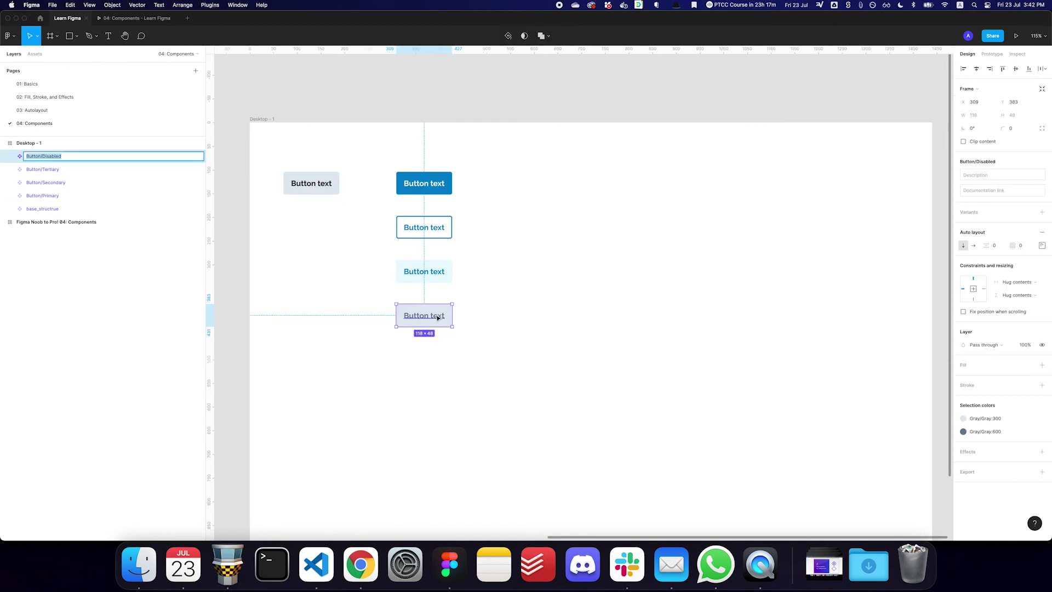
key(Right)
key(Escape)
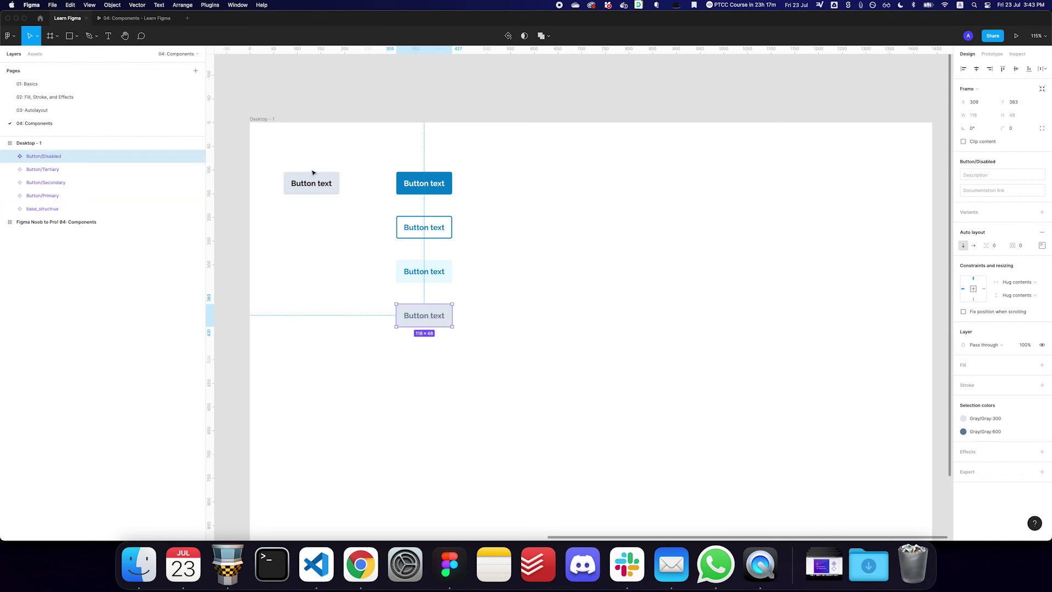
click(448, 374)
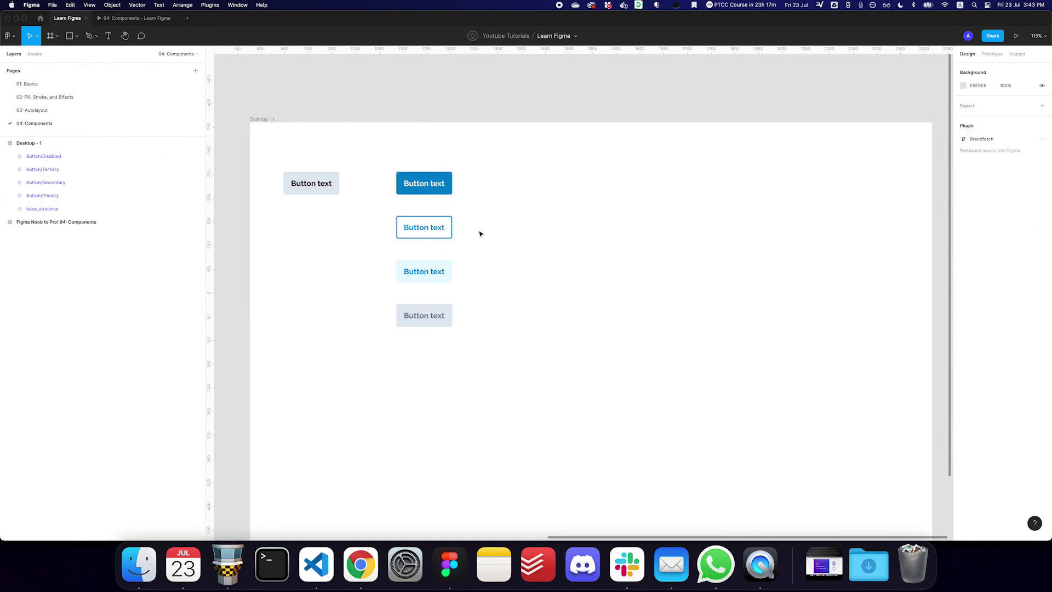
Step: Place a trial Button/Secondary instance to view its swap options, and delete it
drag(427, 234, 676, 278)
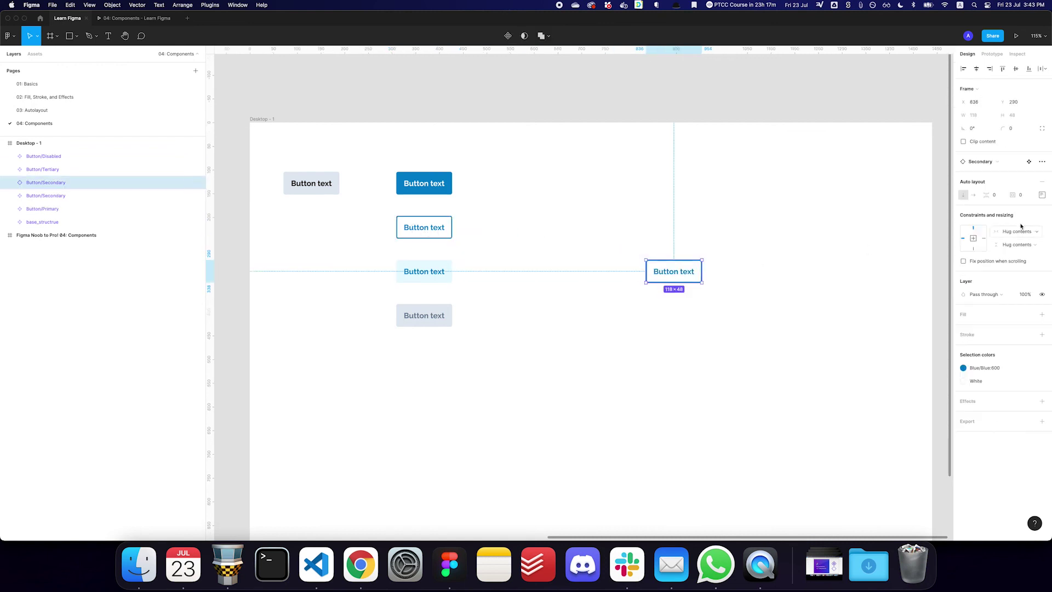
click(1003, 162)
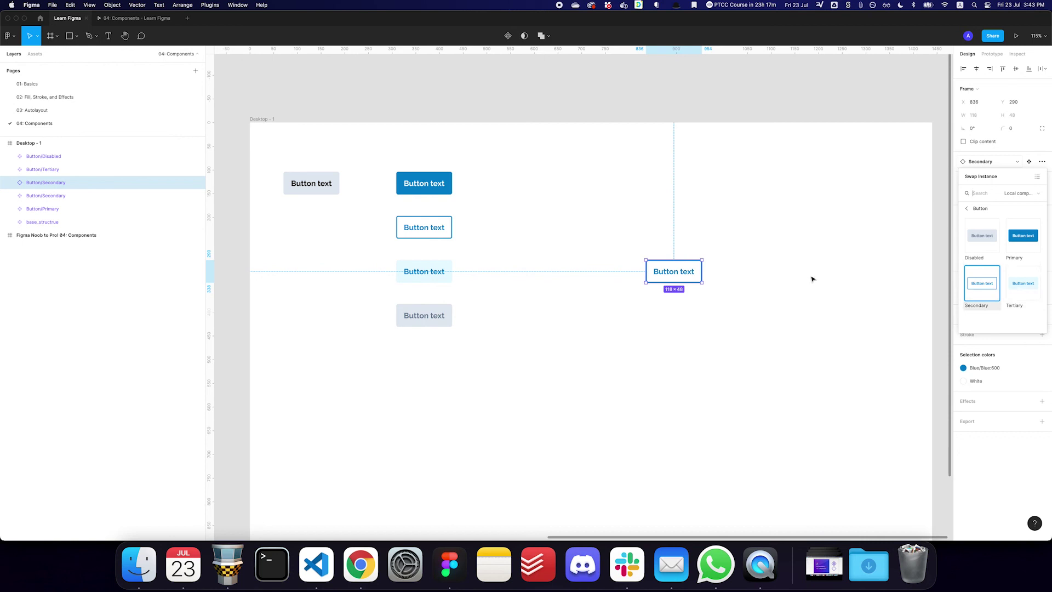
click(774, 281)
click(757, 281)
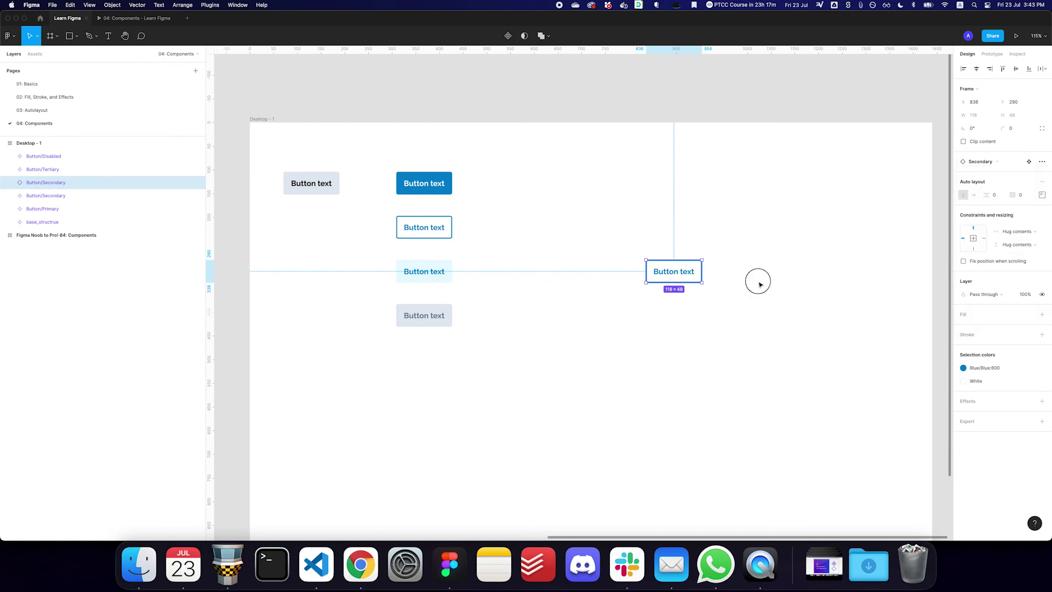
click(668, 279)
key(Delete)
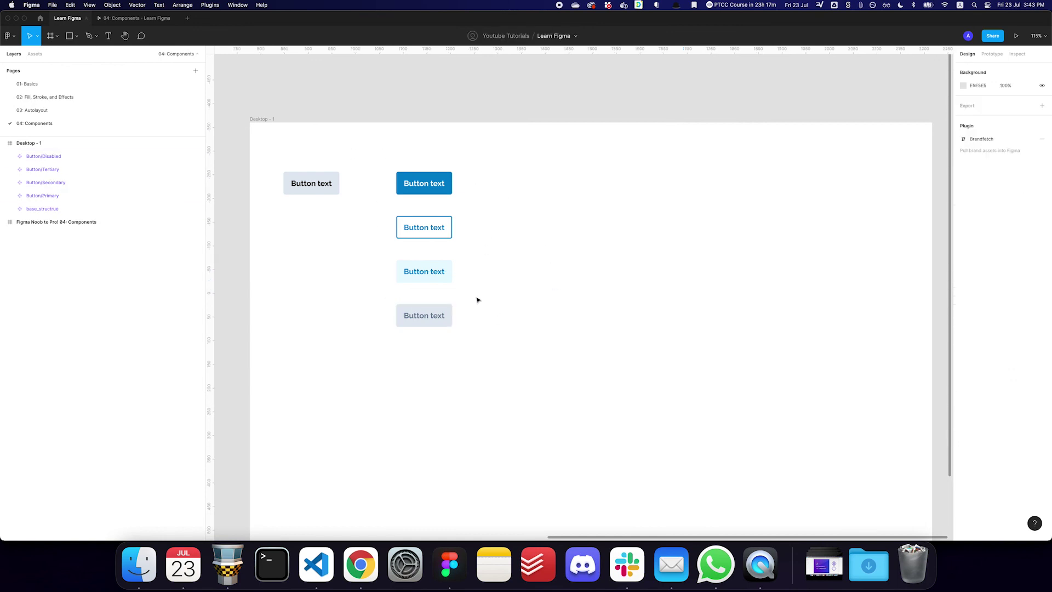
Step: Place a Button/Secondary instance in the empty area beside the button column and show its arrow-right and arrow-left layers
drag(417, 225, 620, 260)
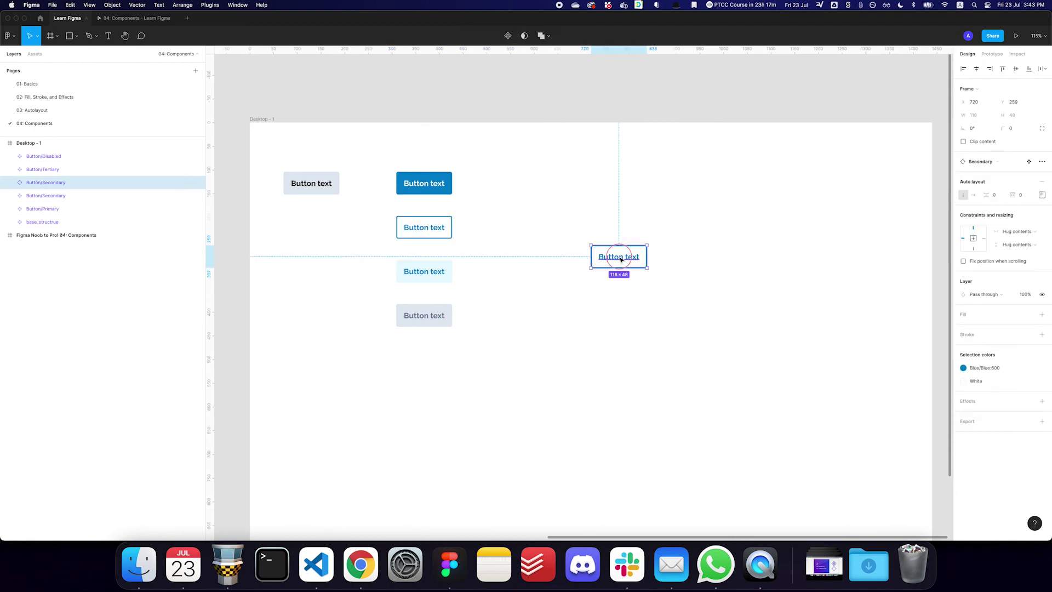
super+click(621, 259)
click(79, 212)
key(super+shift+h)
click(74, 234)
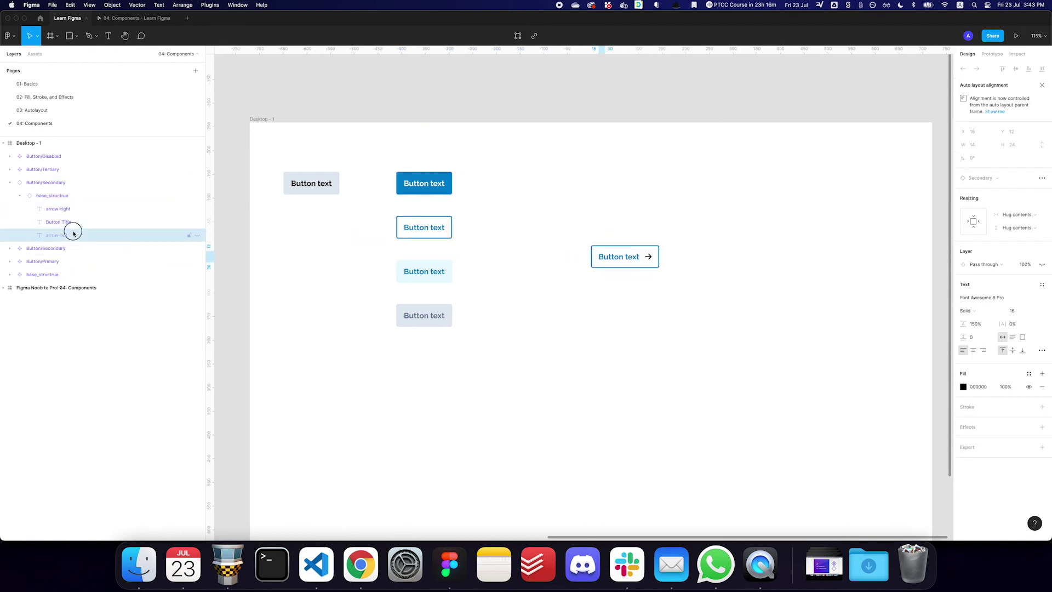
key(shift+super+h)
click(621, 296)
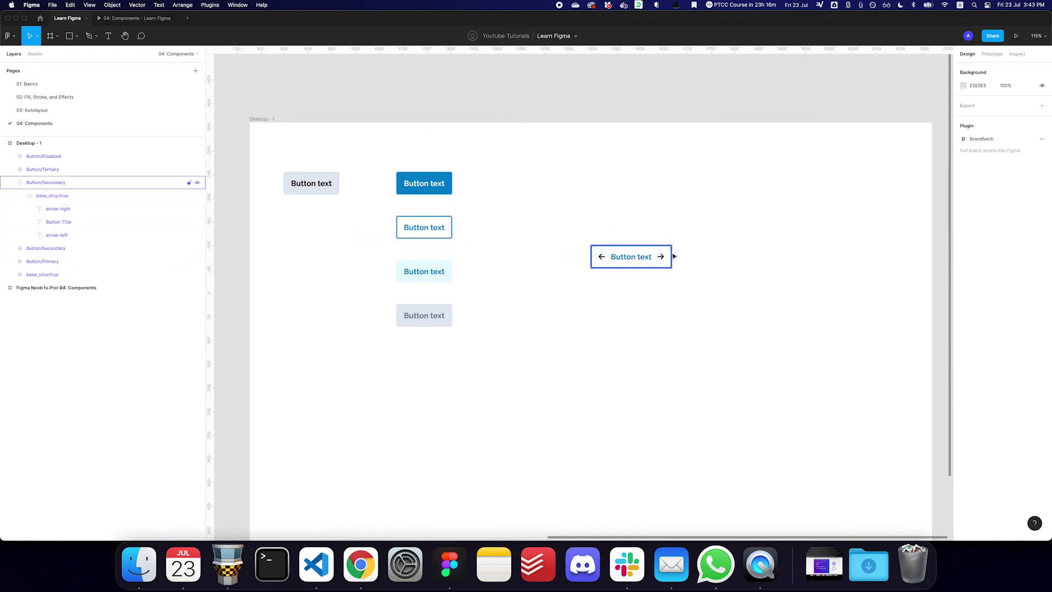
Step: Apply the White color style to the hidden arrow-right and arrow-left layers of the Button/Primary component
super+click(438, 187)
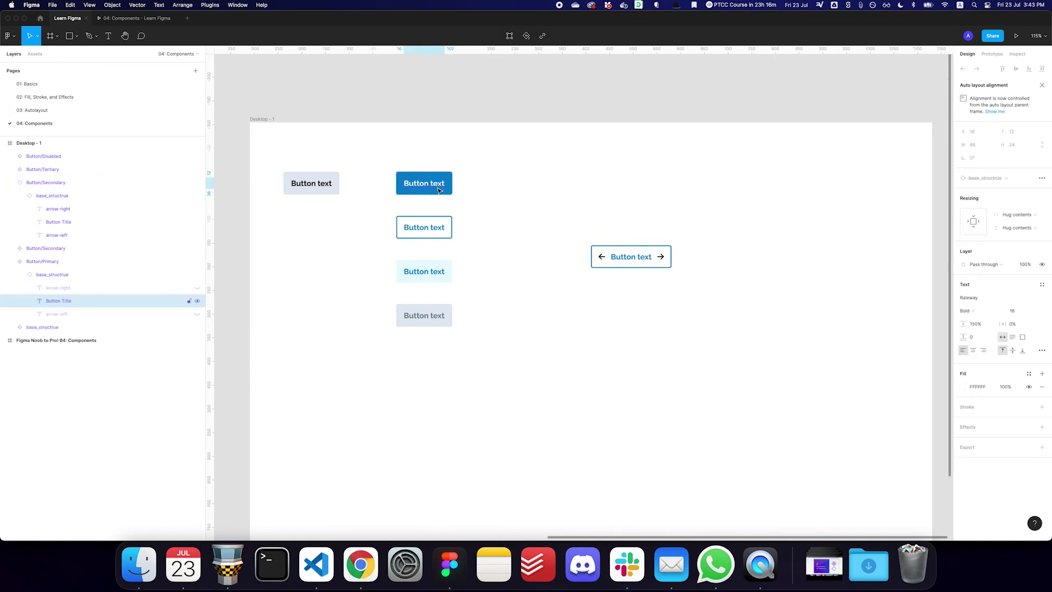
click(96, 288)
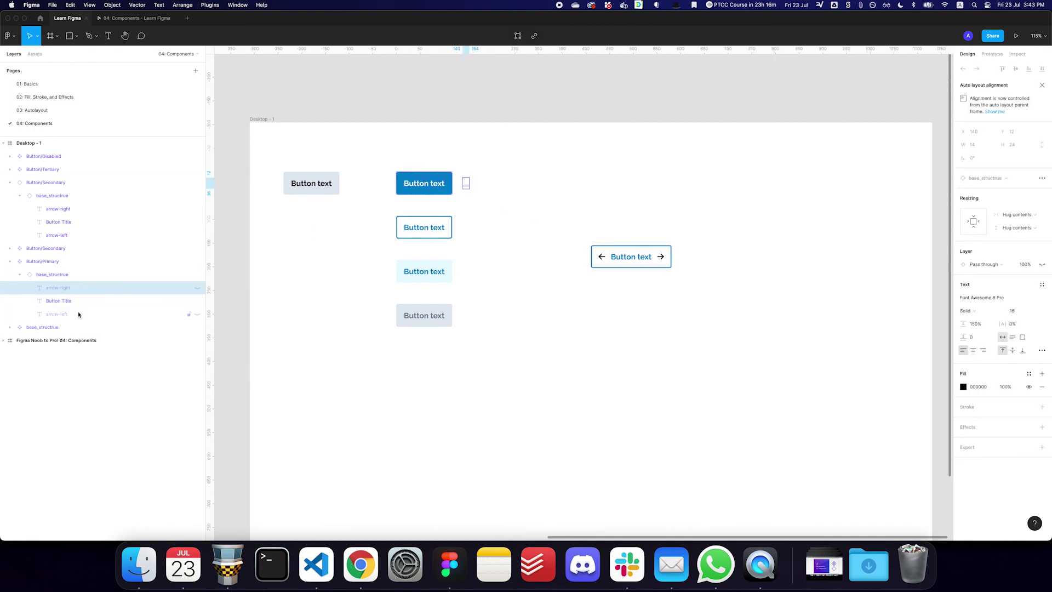
shift+click(79, 314)
click(1028, 374)
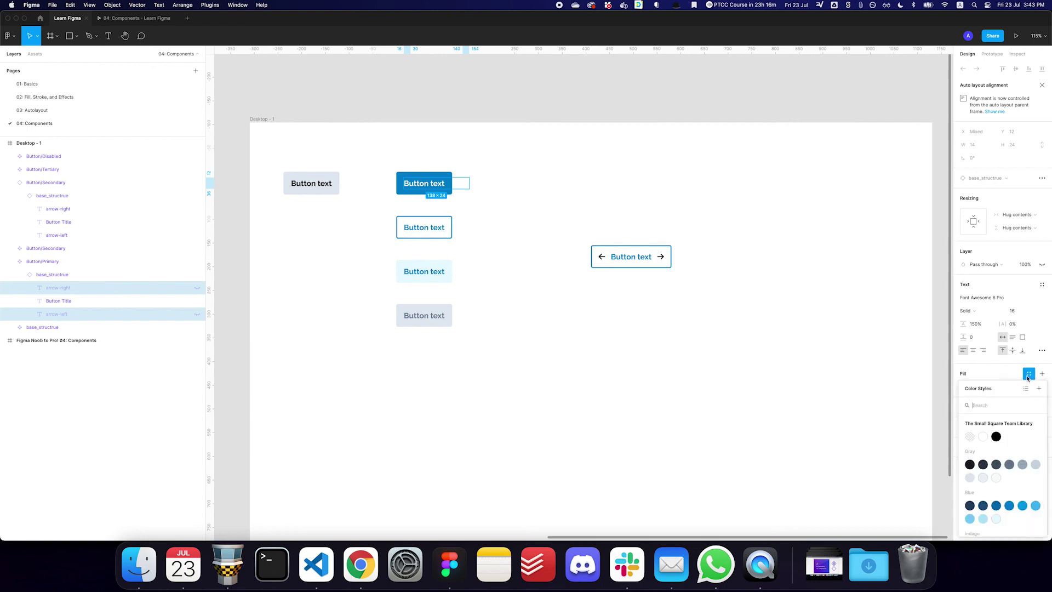
text(whi)
key(Return)
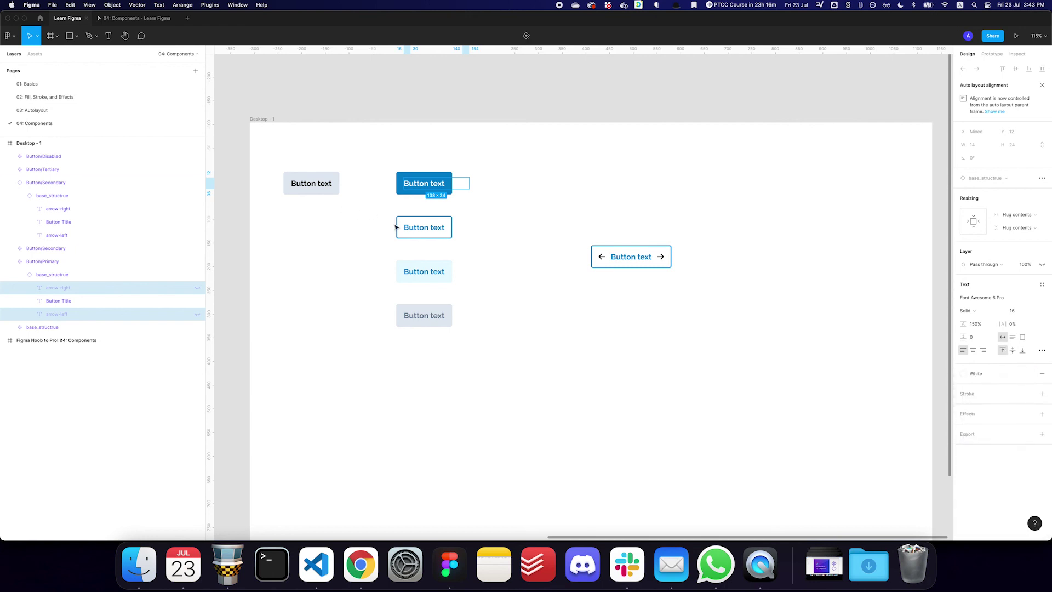
Step: Apply the Blue/Blue:600 color style to the title and both hidden arrow layers of the Button/Secondary component
super+click(411, 226)
key(shift+Return)
key(Return)
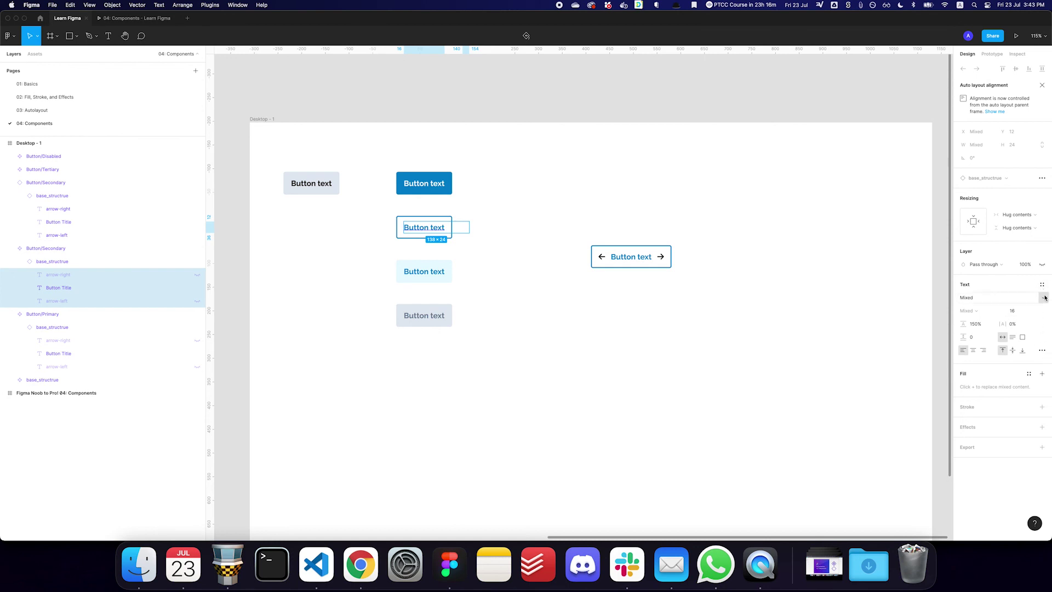
click(1028, 374)
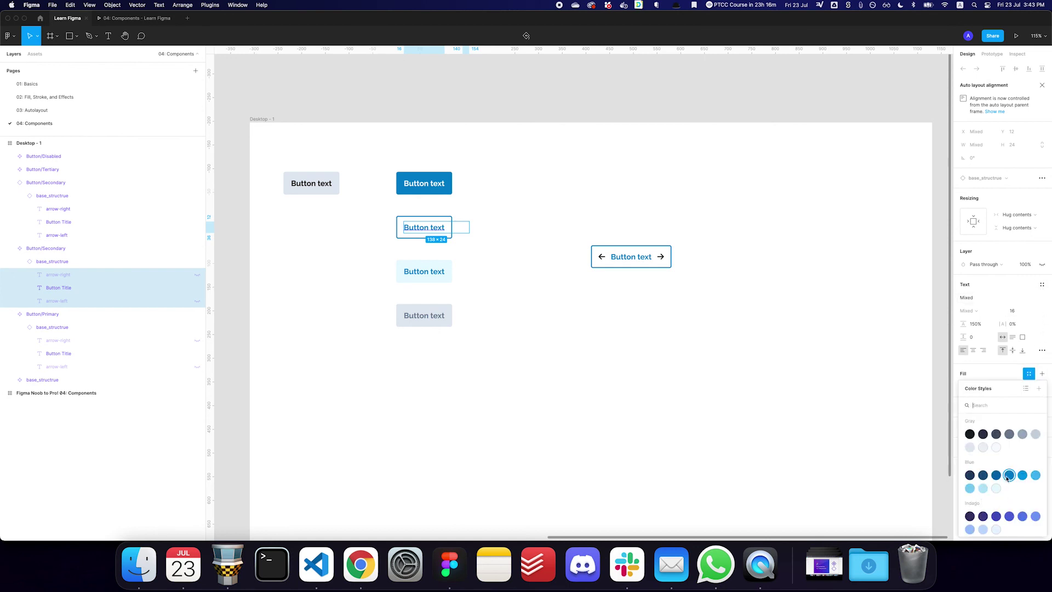
click(1008, 476)
Step: Apply the Blue/Blue:600 color style to the title and both hidden arrow layers of the Button/Tertiary component
click(423, 272)
click(423, 272)
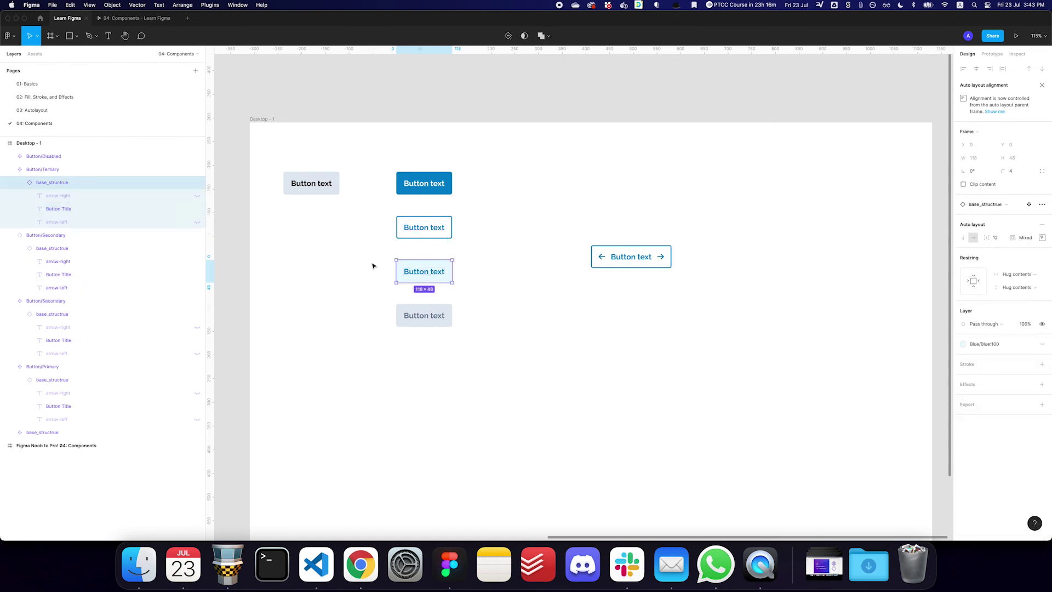
key(Return)
click(1029, 375)
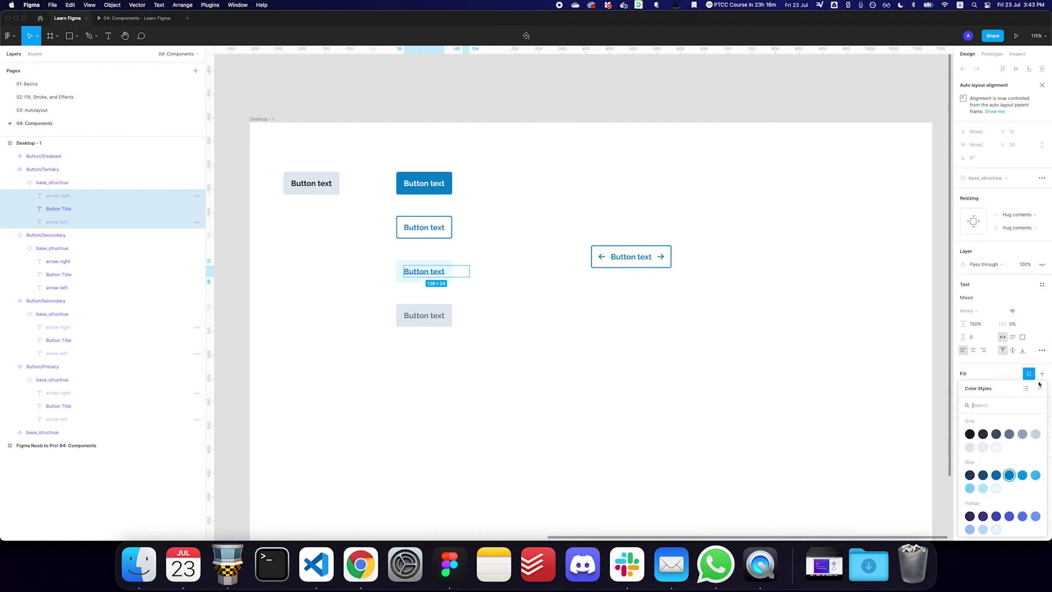
click(1009, 476)
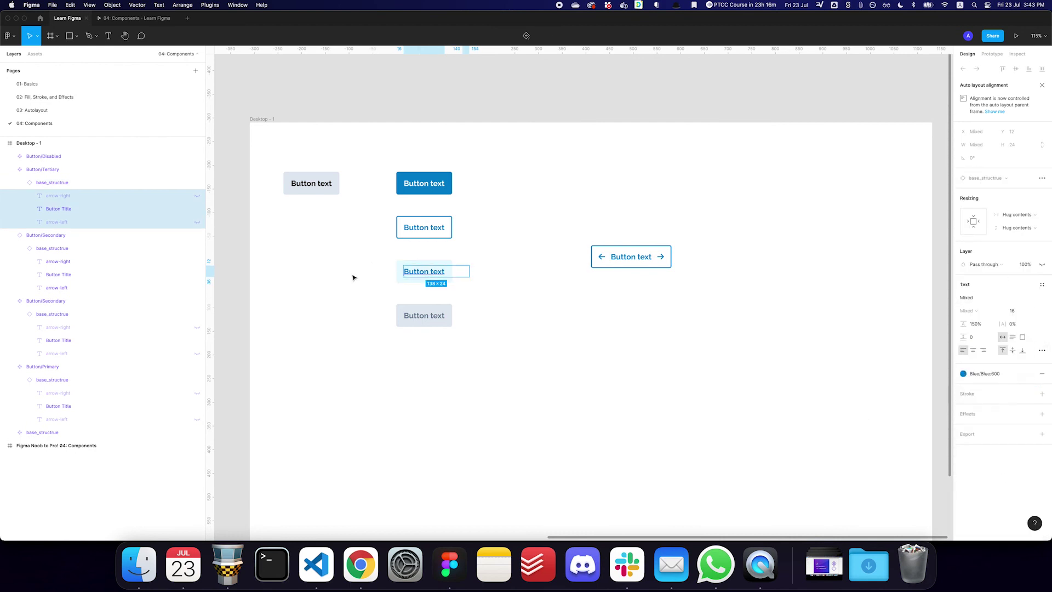
Step: Apply the Gray/Gray:600 color style to the title and both hidden arrow layers of the Button/Disabled component
click(417, 317)
key(Escape)
key(Return)
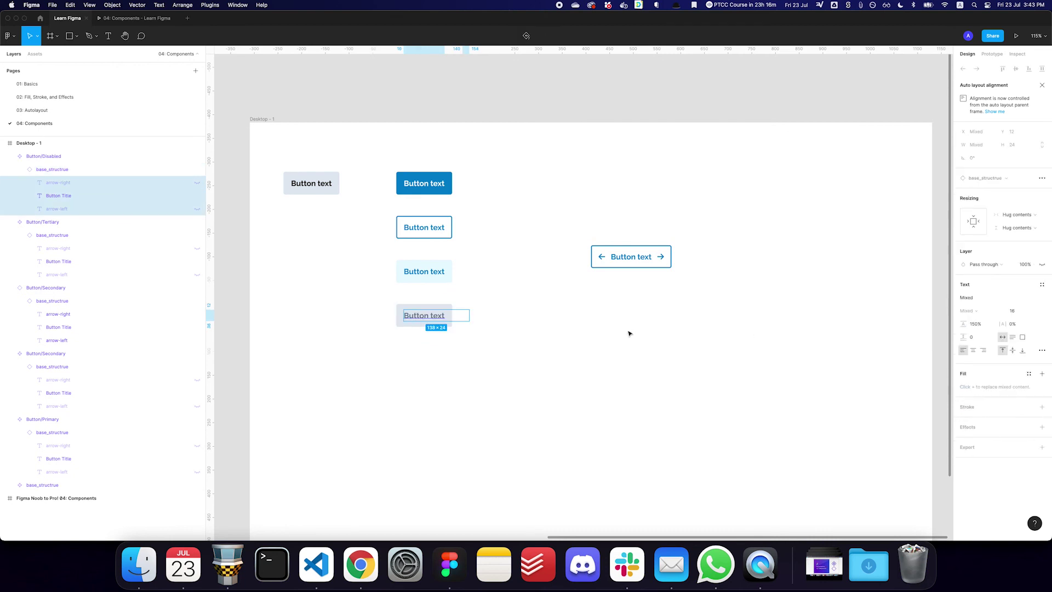
click(1031, 374)
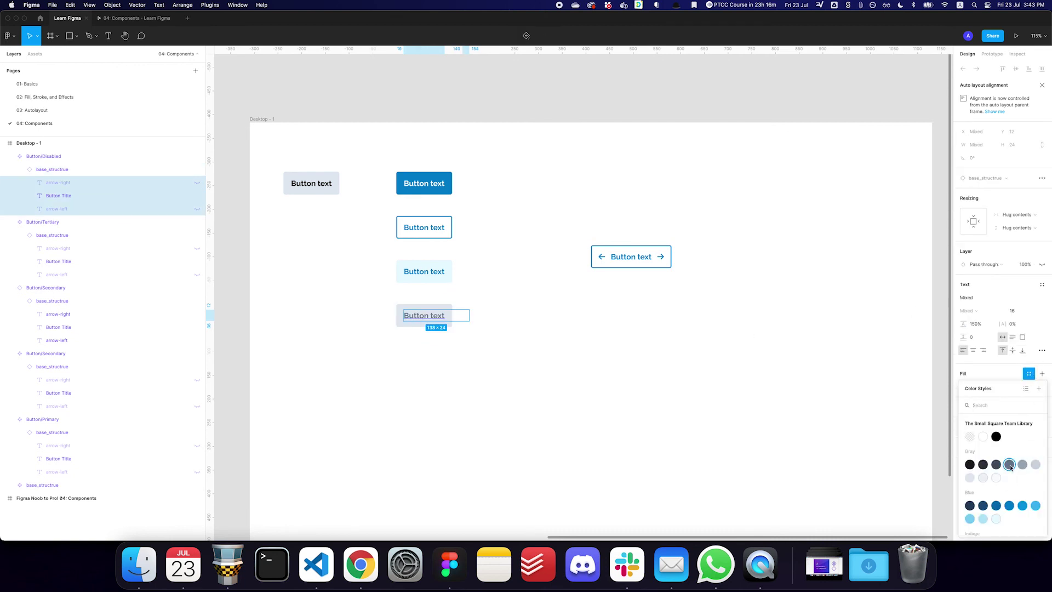
click(1009, 465)
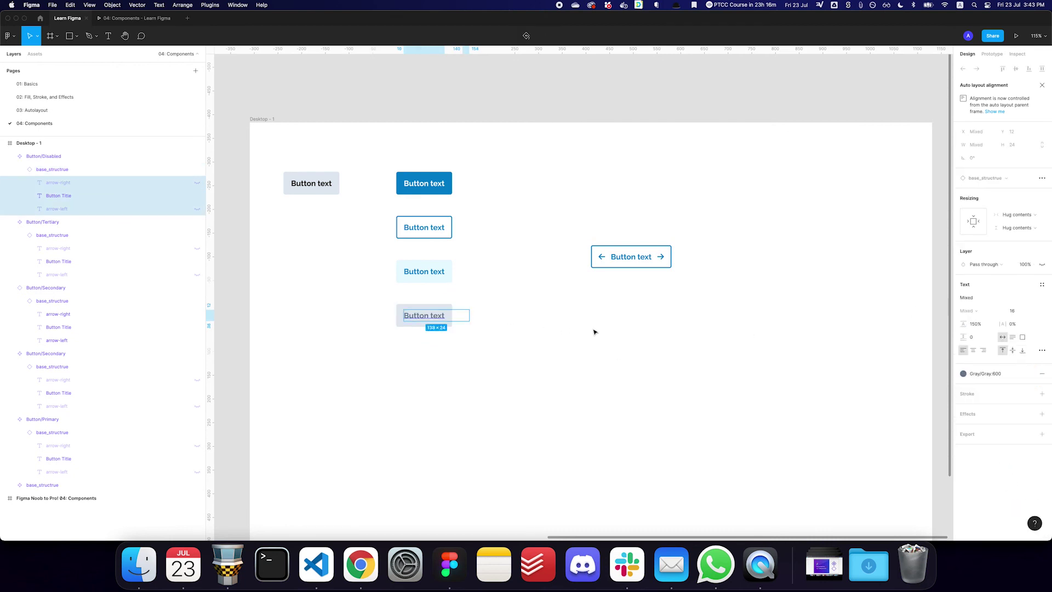
click(545, 310)
Step: Swap the placed button instance with arrows to Disabled, Primary and finally Tertiary to check the icon colors
click(621, 254)
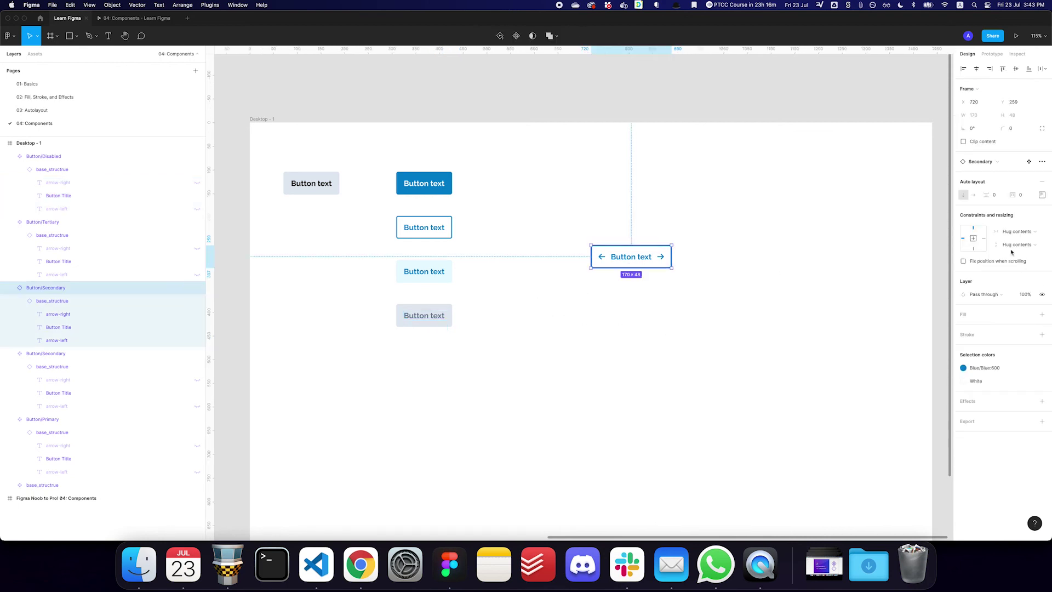
click(981, 161)
click(981, 239)
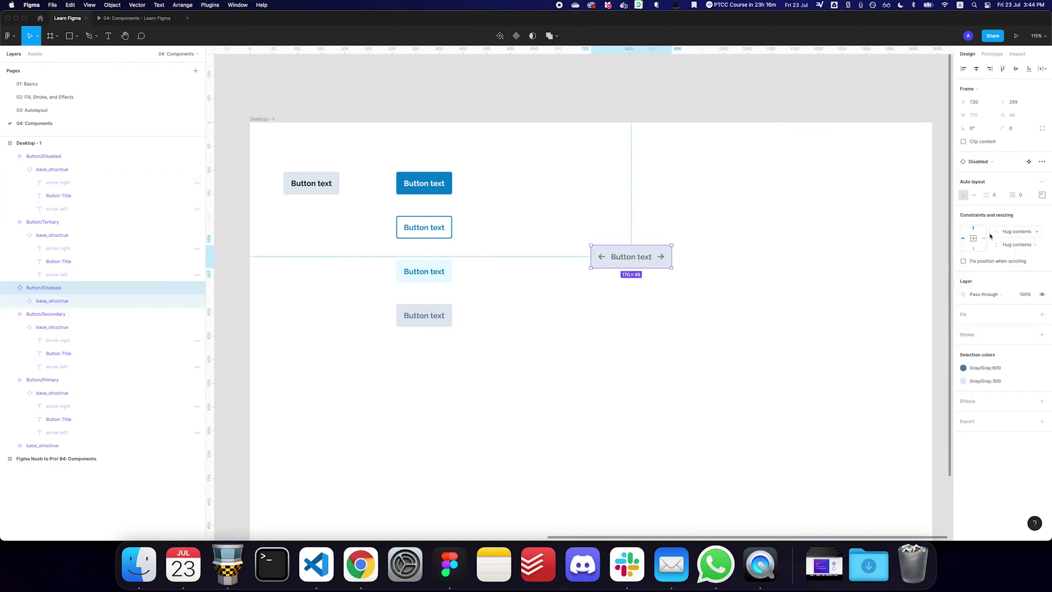
click(983, 162)
click(1022, 235)
click(986, 162)
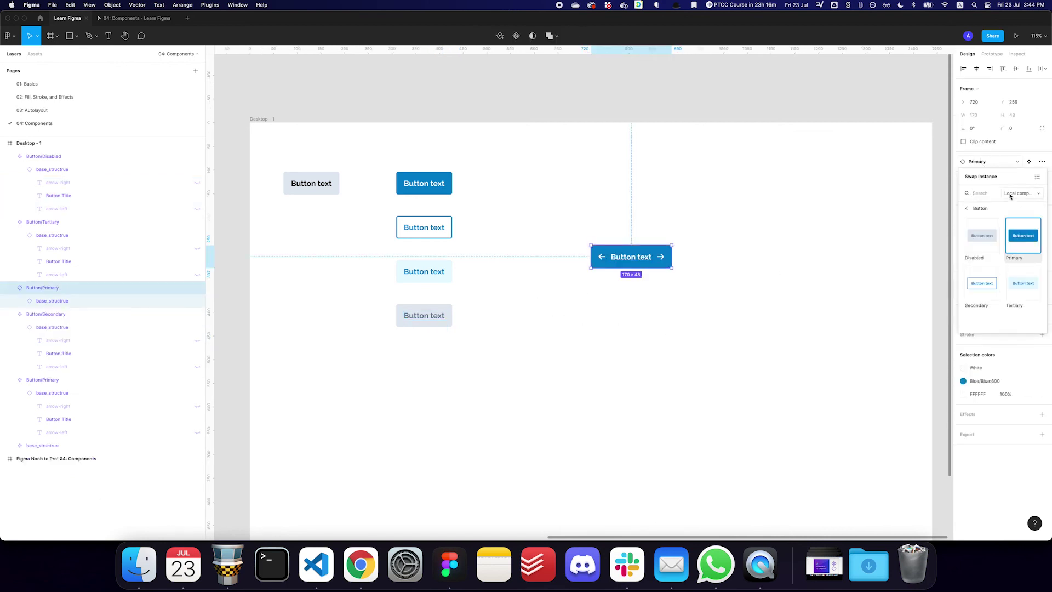
click(1024, 303)
Step: Replace the button instance's left arrow with the "home" icon and its right arrow with the "bolt" icon
double_click(603, 256)
click(603, 256)
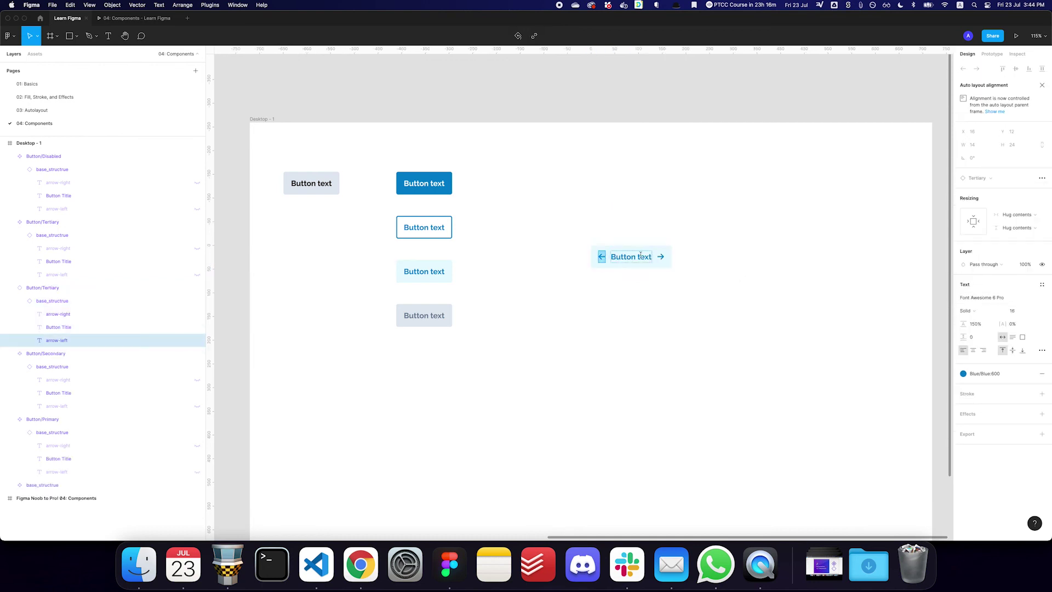
text(home)
key(Escape)
double_click(662, 257)
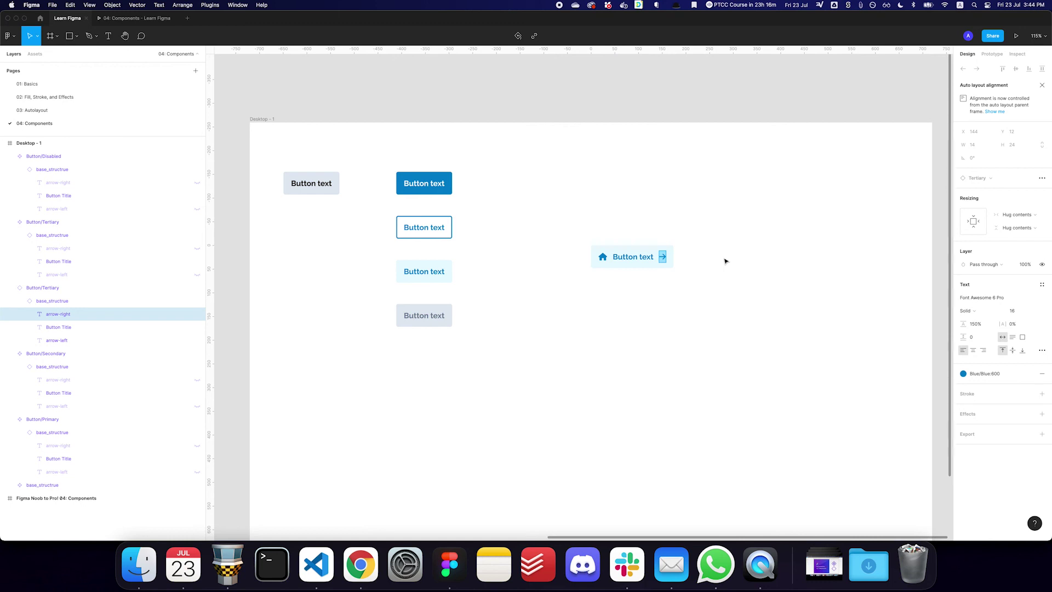
text(bolt)
Step: Swap the button instance with home and bolt icons to Disabled, Primary and finally Secondary
click(620, 265)
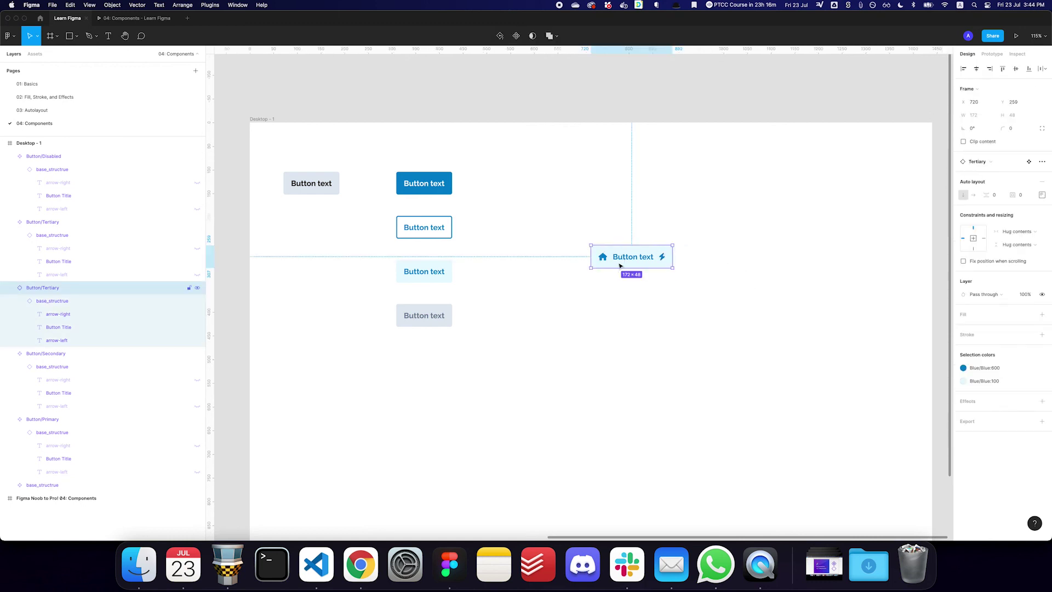
click(978, 162)
click(982, 235)
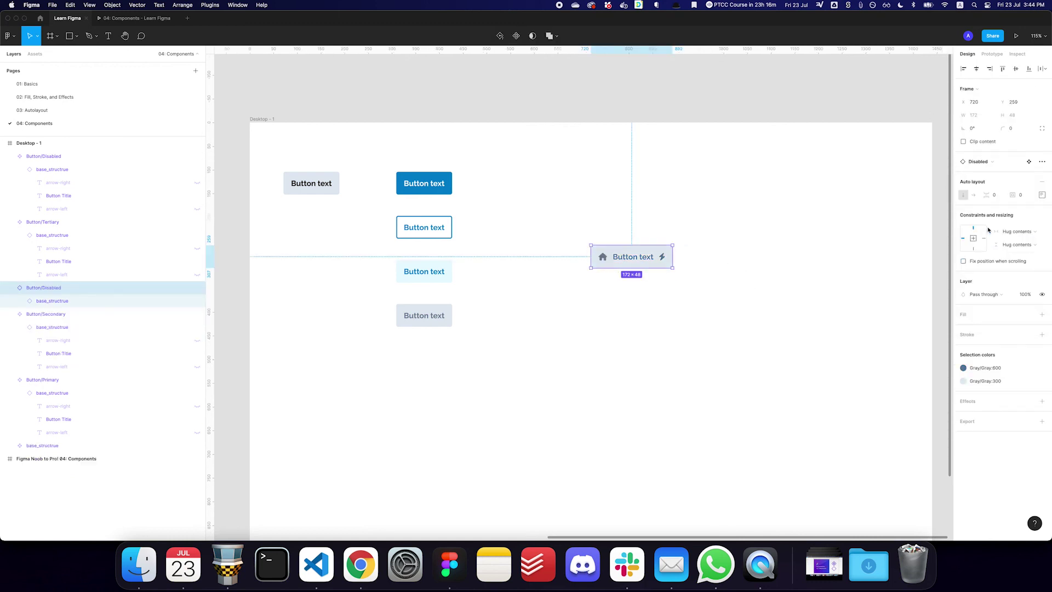
click(1022, 236)
click(981, 162)
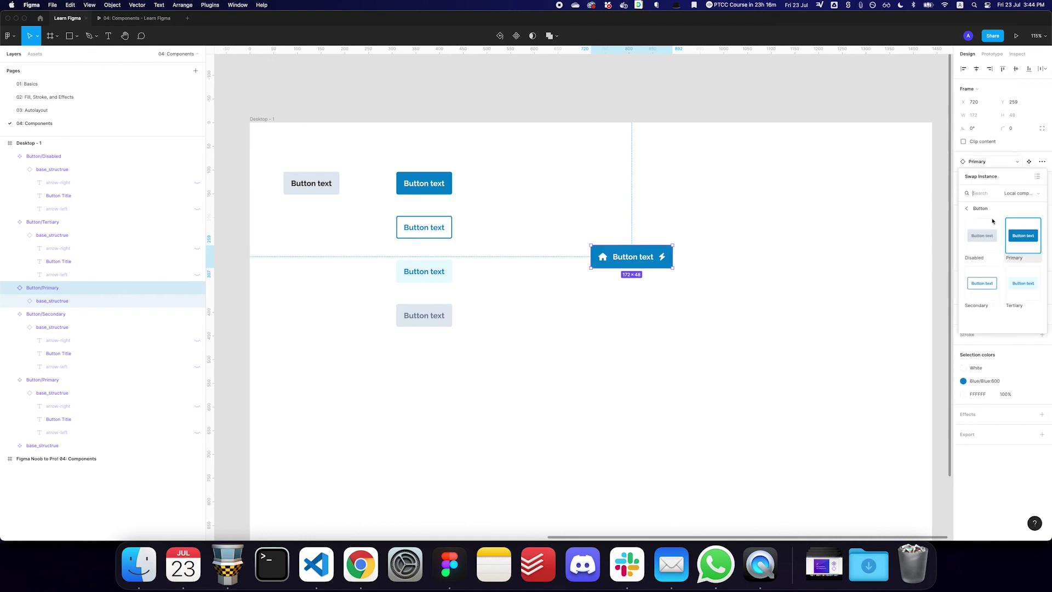
click(982, 284)
click(988, 169)
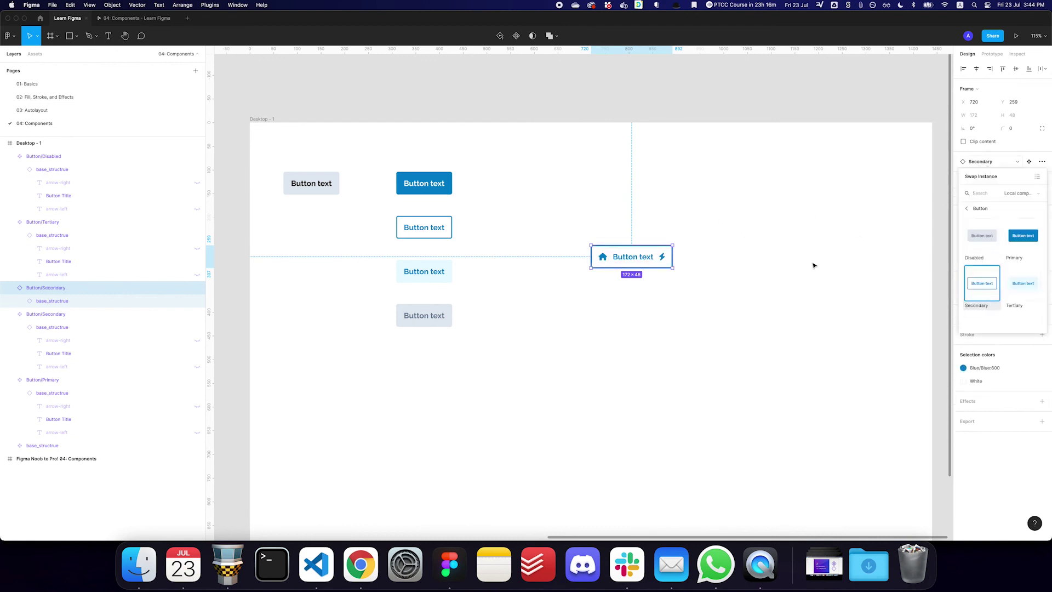
click(749, 274)
click(641, 269)
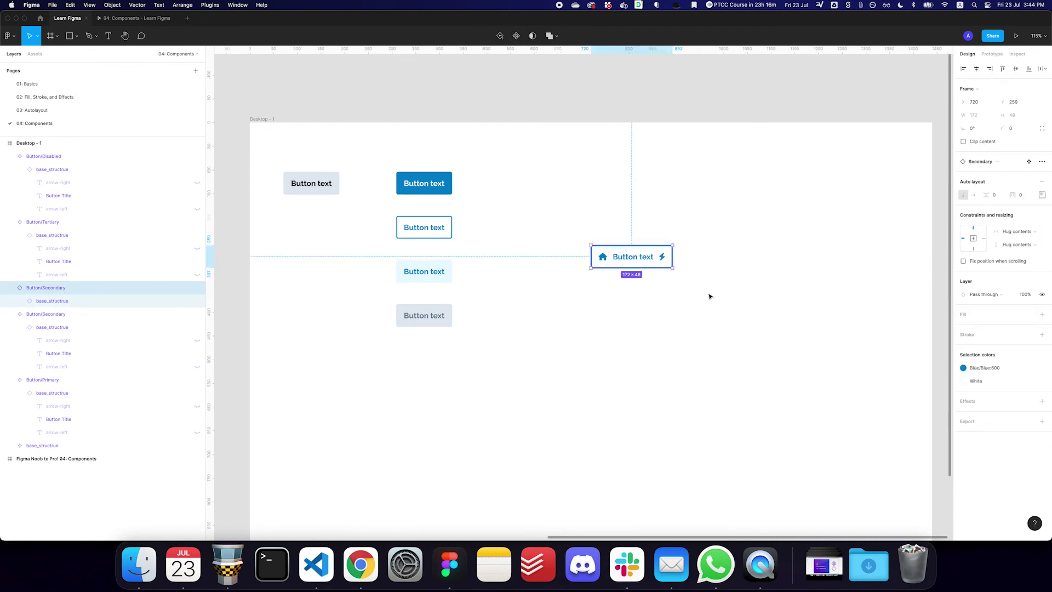
click(706, 294)
click(625, 261)
click(610, 288)
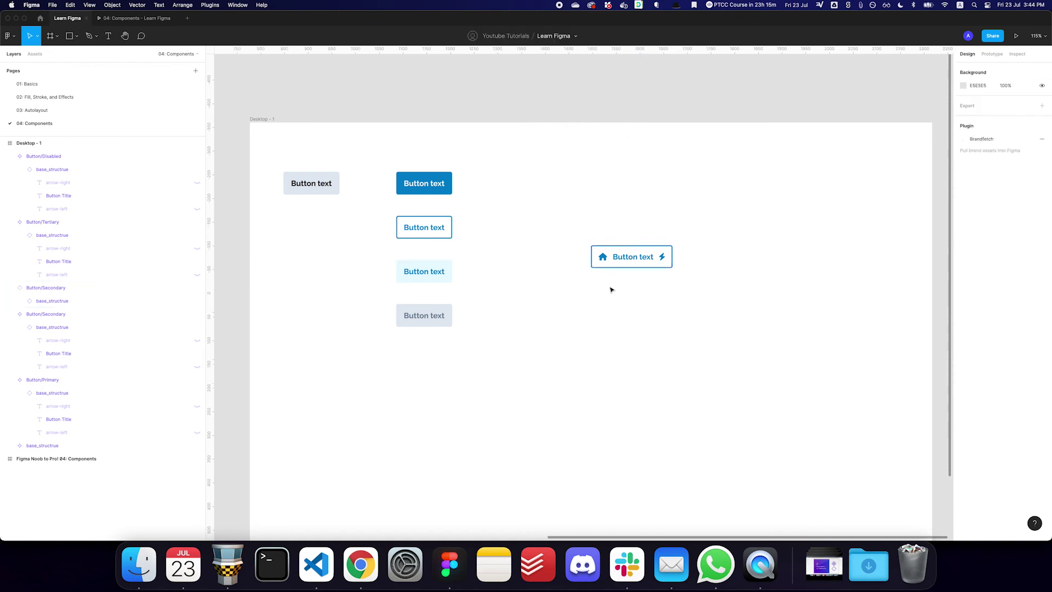
click(625, 257)
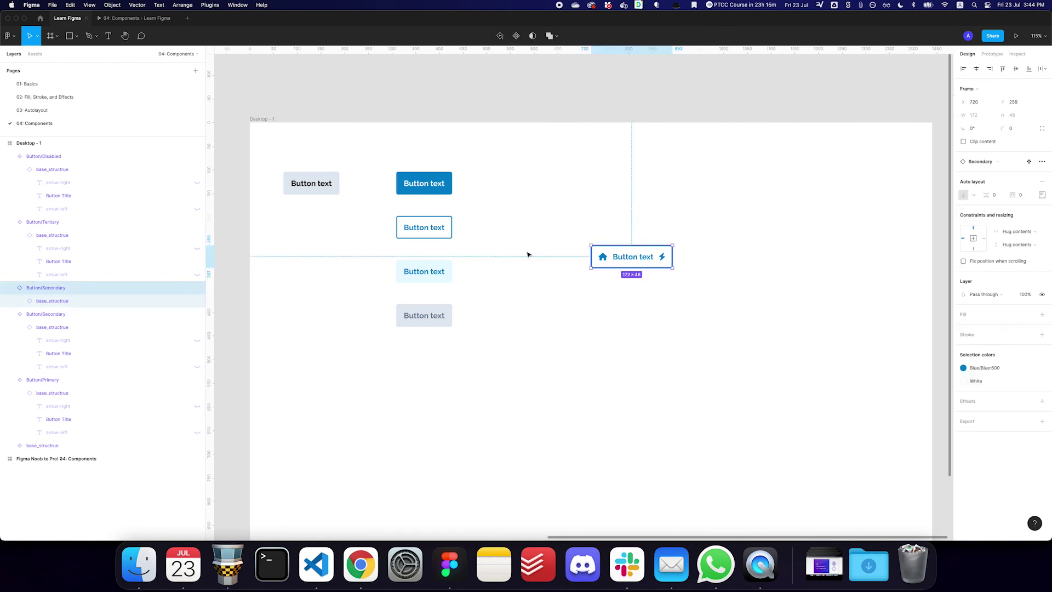